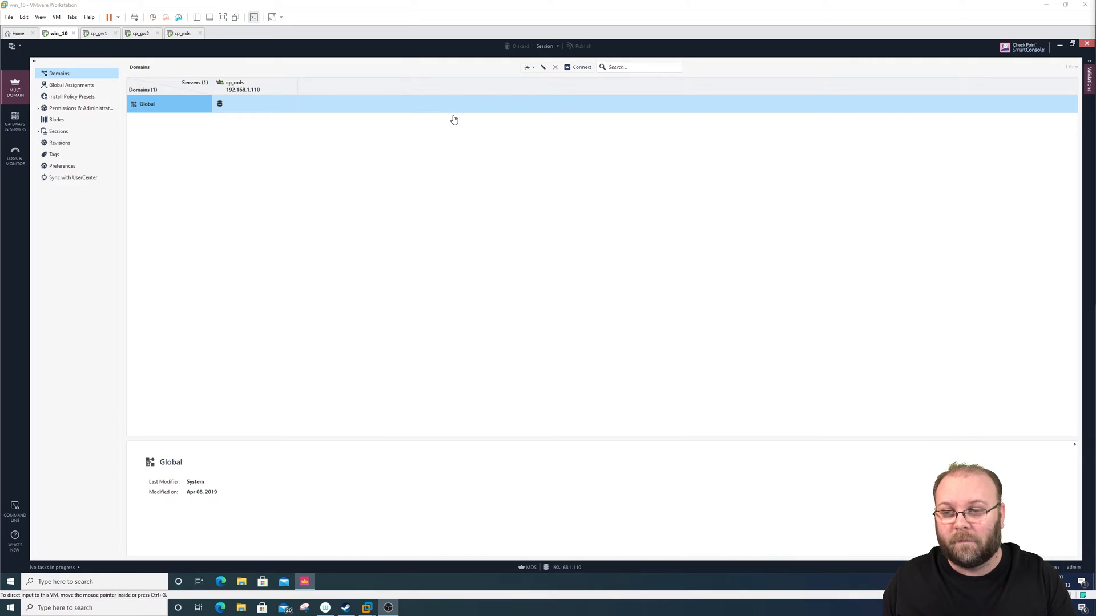
- Start a new domain and name it MAIN01
left_click(528, 70)
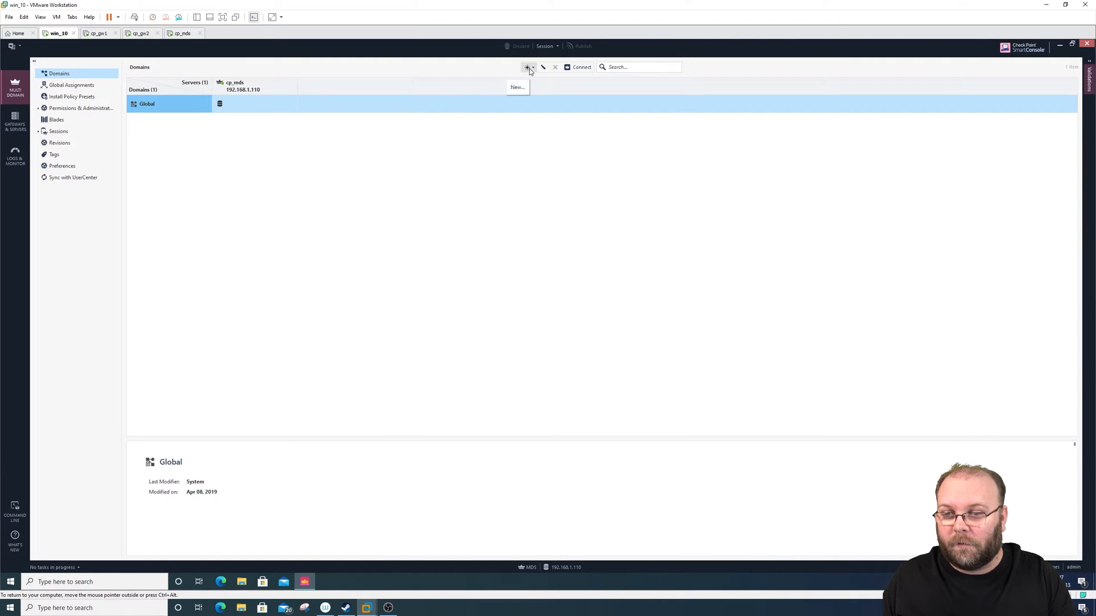
left_click(528, 71)
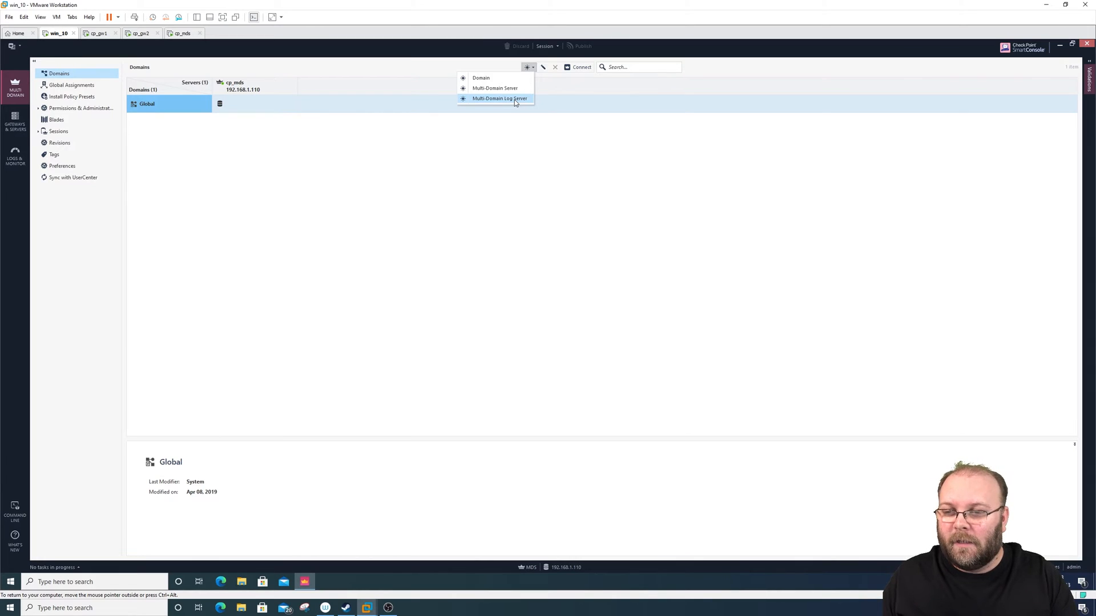
left_click(509, 80)
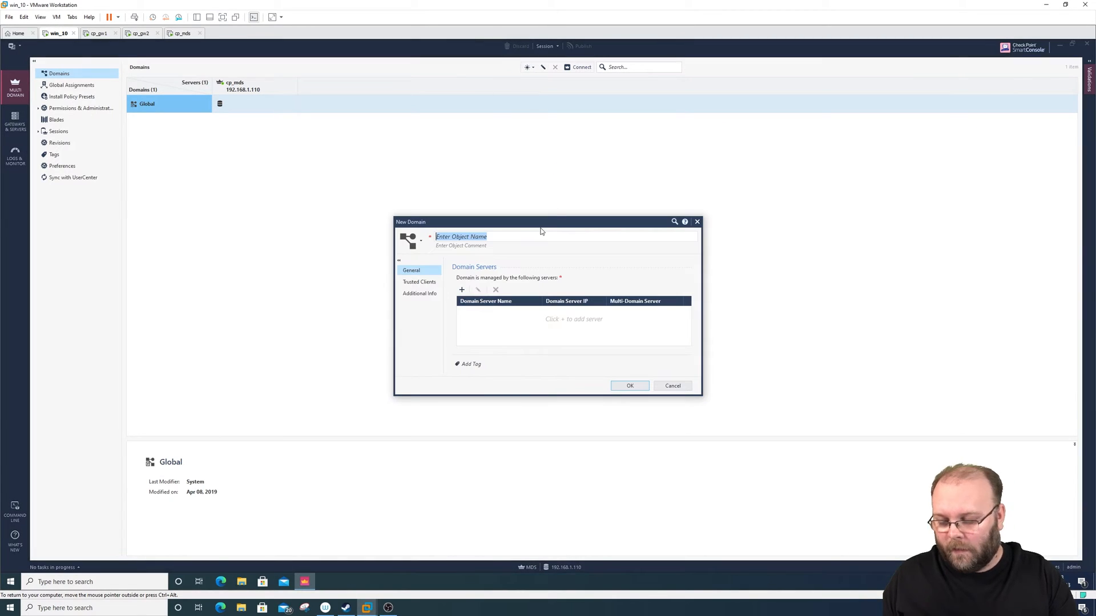
type("MAIN")
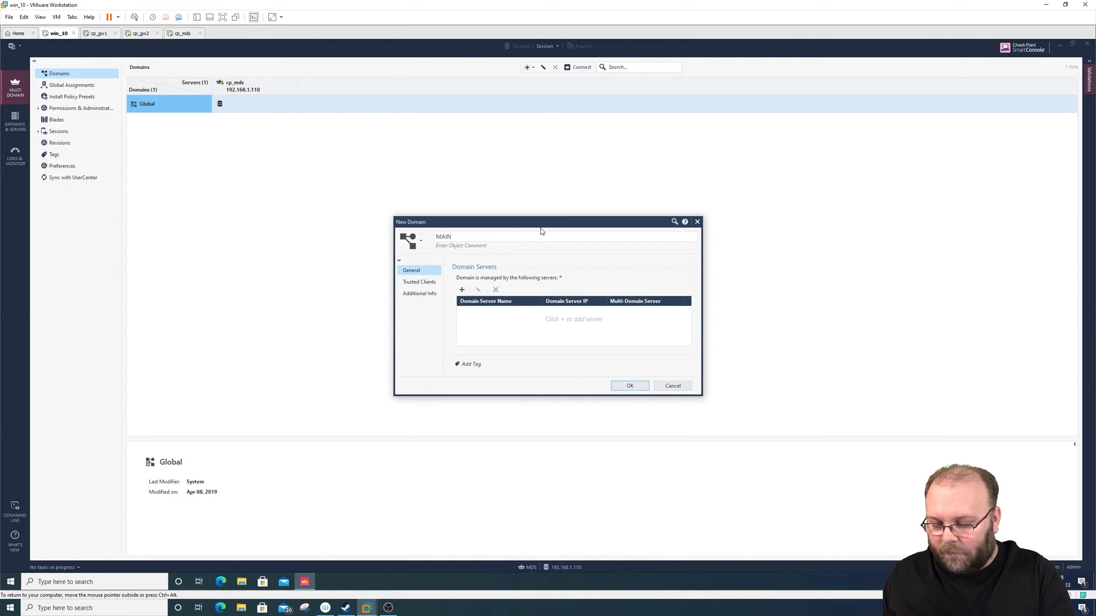
type("01")
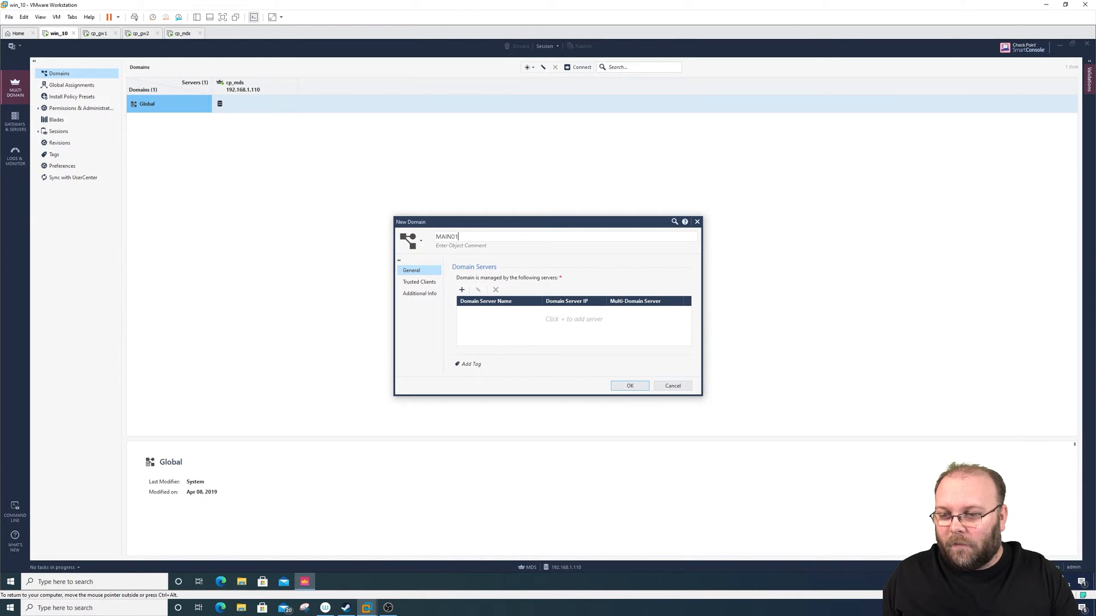
- Add a Management Server named MAIN01_cma with IPv4 address 192.168.1.111 as the domain server of MAIN01
left_click(463, 290)
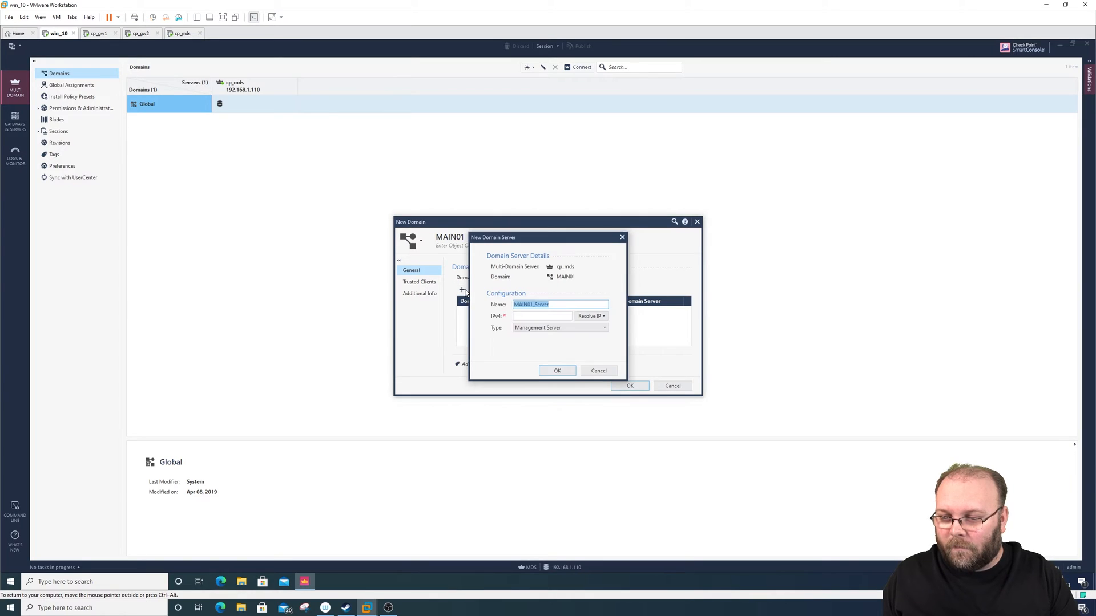
left_click_drag(563, 240, 564, 262)
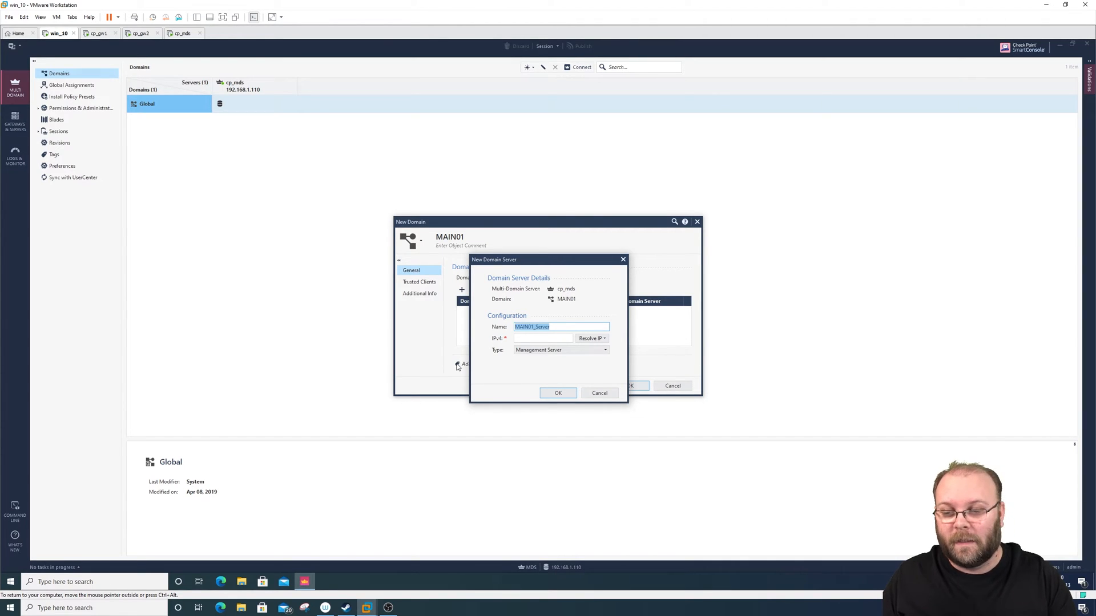
left_click_drag(562, 327, 534, 328)
type("cma")
key("Tab")
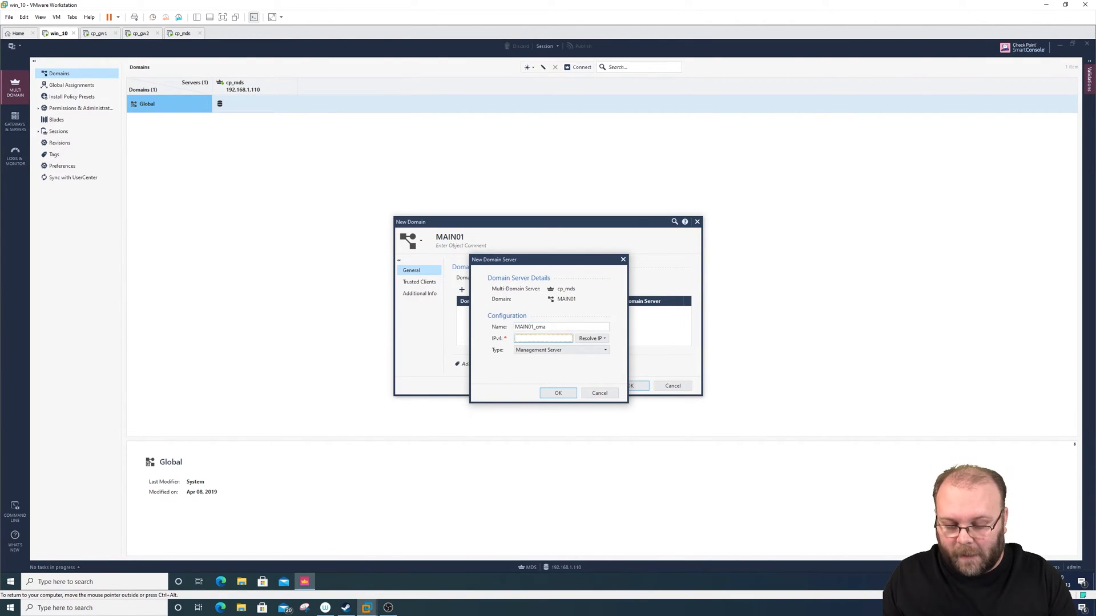
type("192.168.")
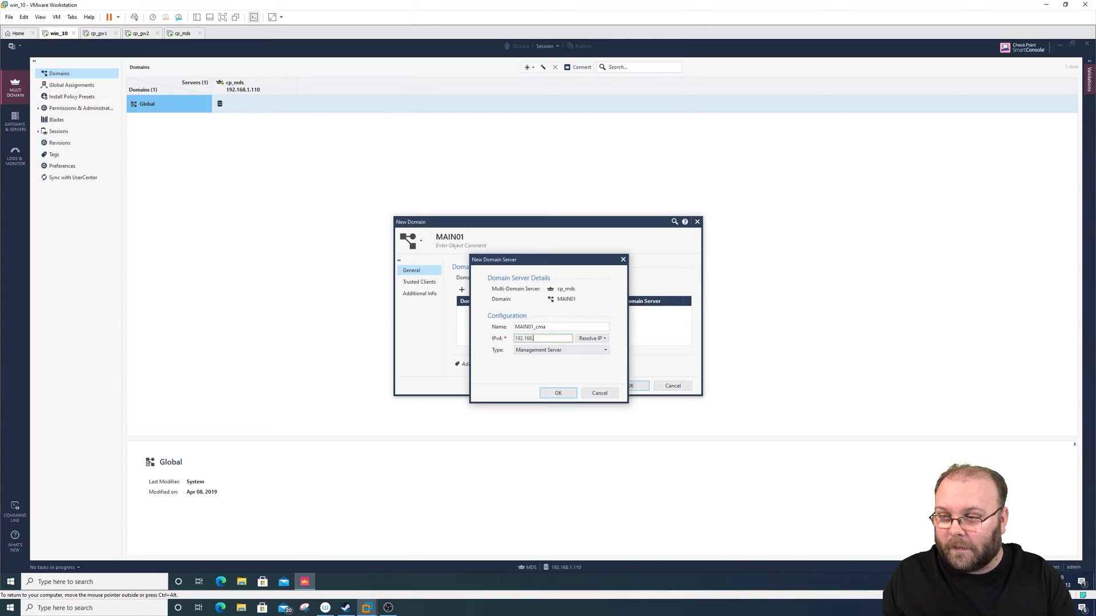
type("1.11")
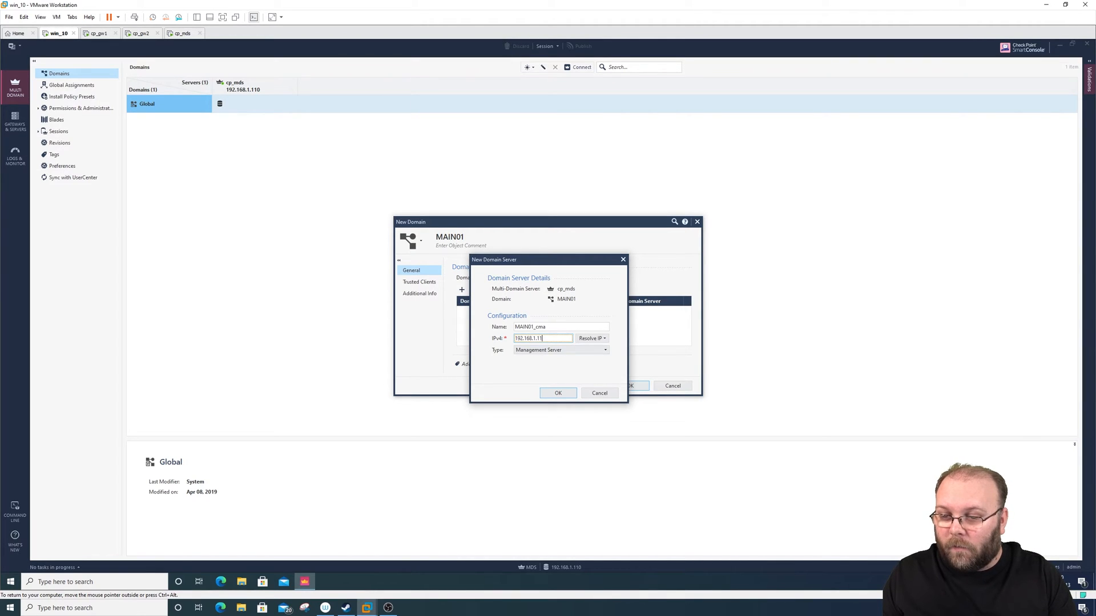
type("1")
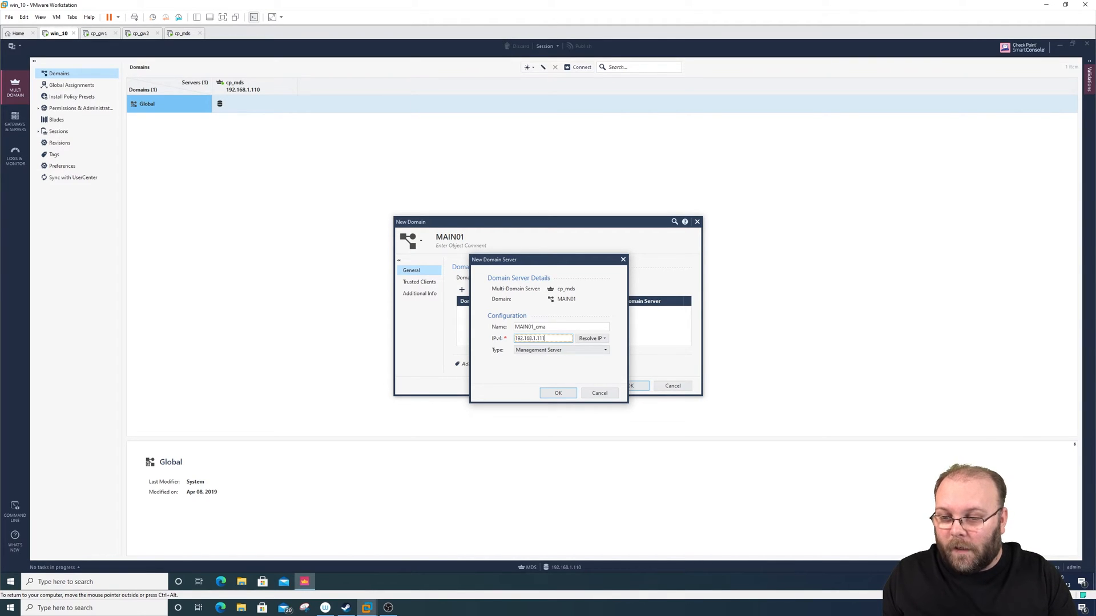
left_click(596, 340)
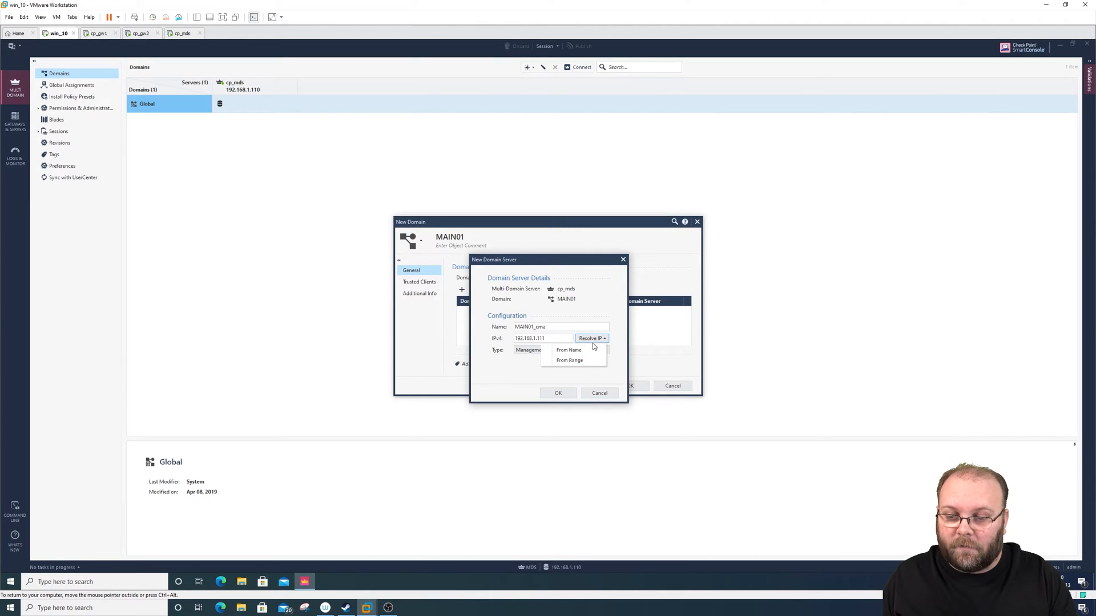
left_click(598, 341)
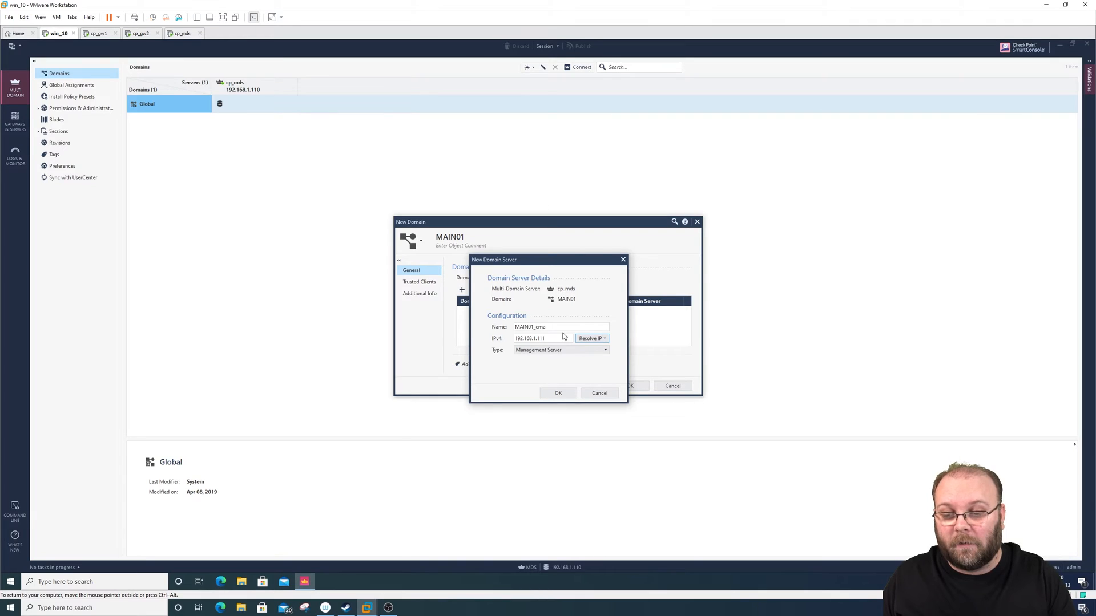
left_click(558, 394)
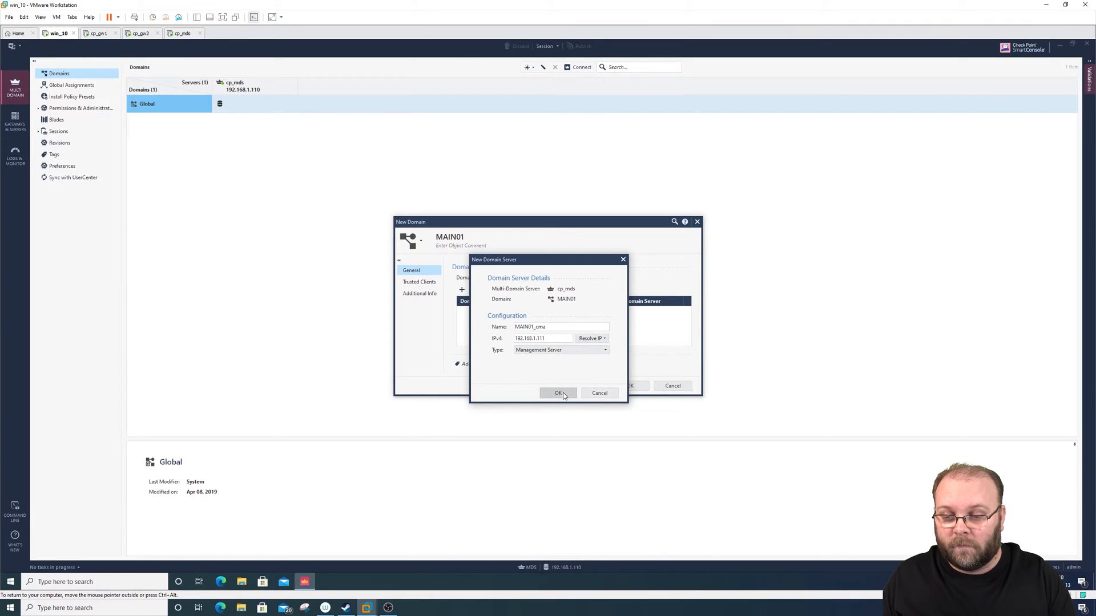
- Add AnyHost as a trusted client of MAIN01, leave the additional info empty, and create the domain
left_click(427, 284)
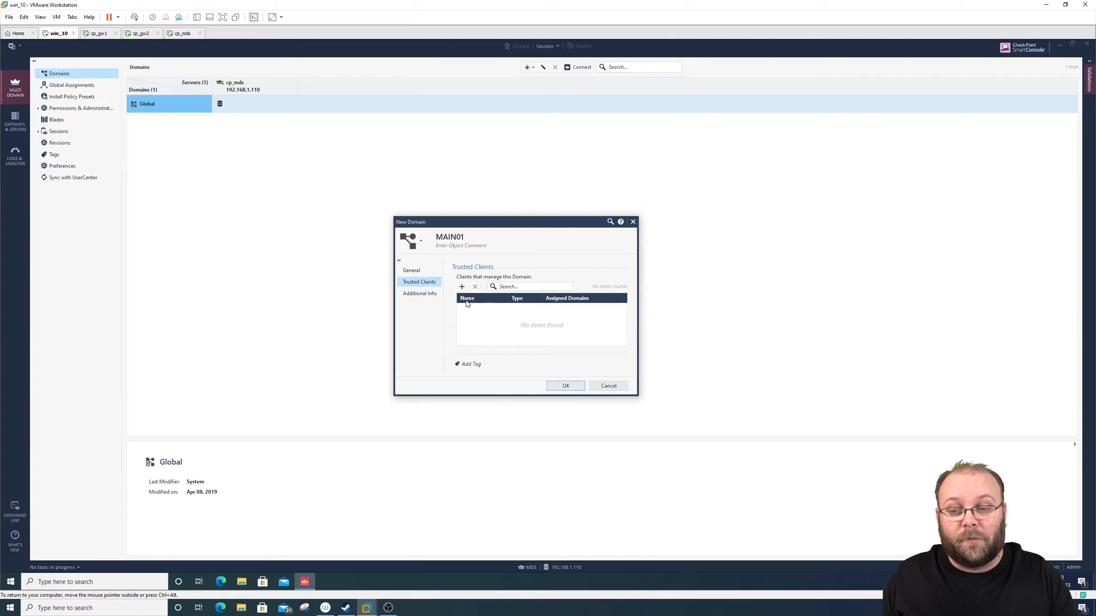
left_click(462, 287)
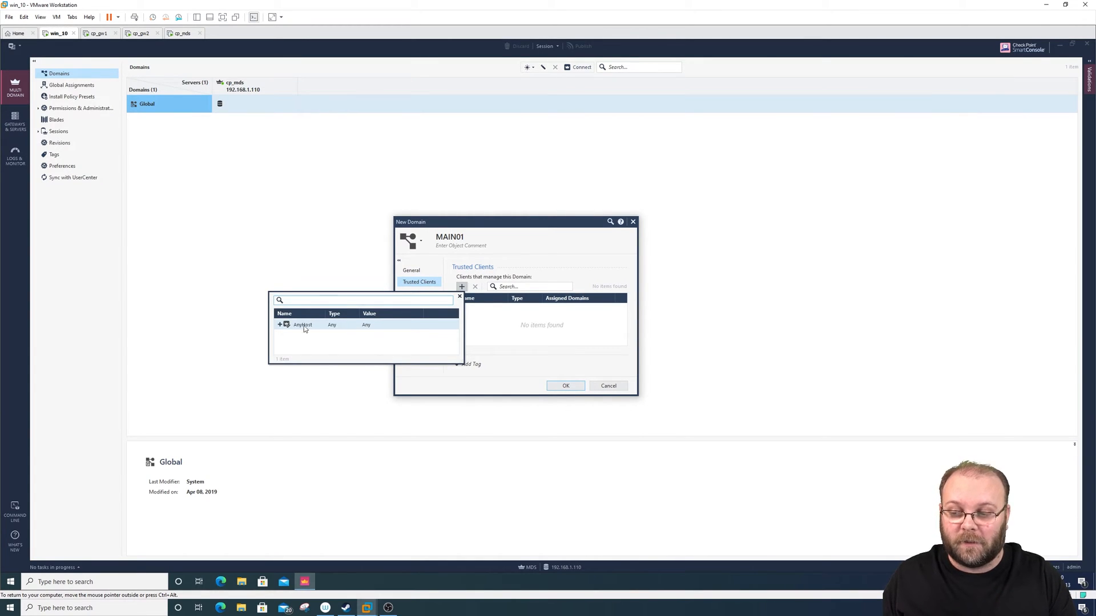
left_click(358, 324)
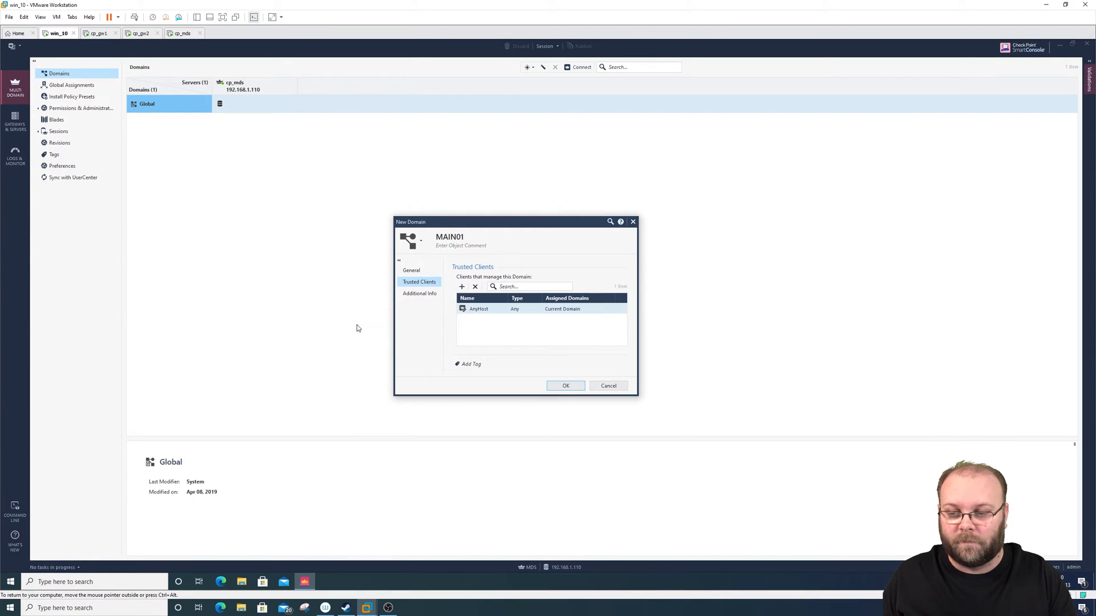
left_click(426, 297)
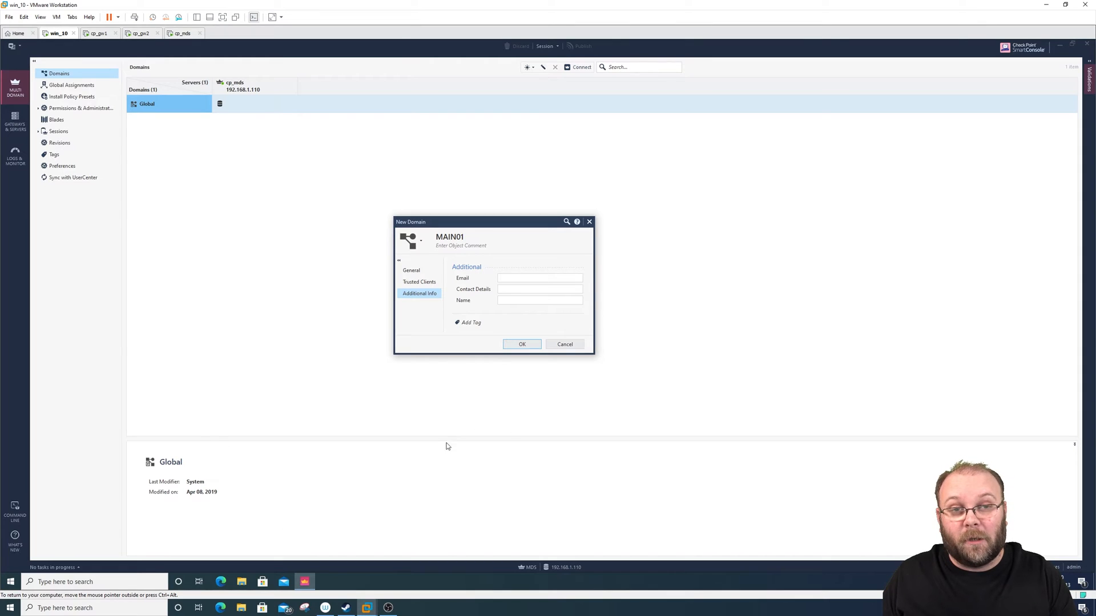
left_click(529, 345)
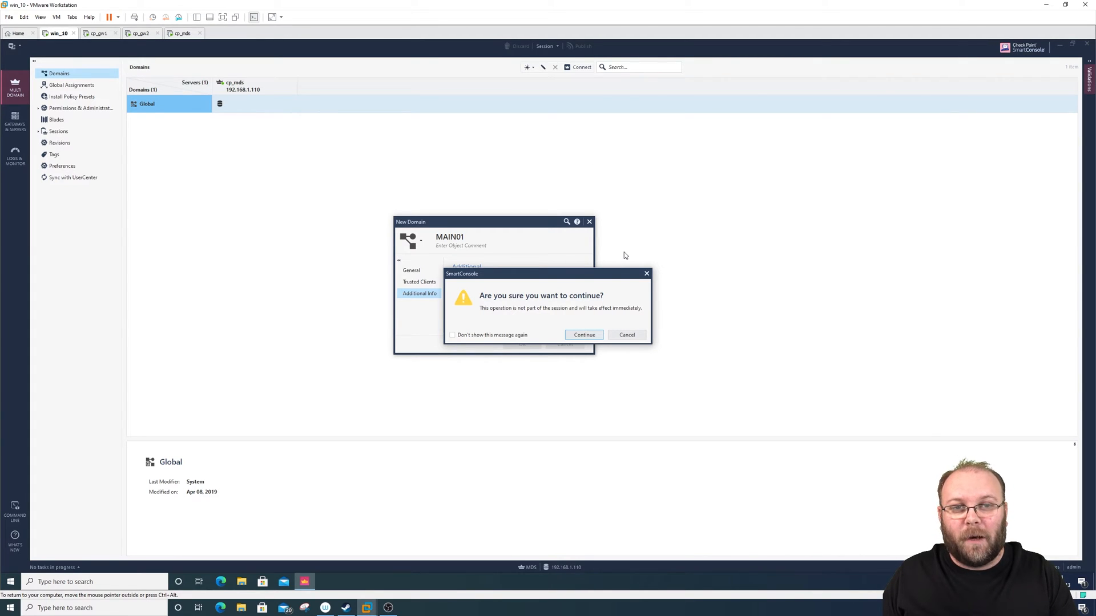
left_click(591, 336)
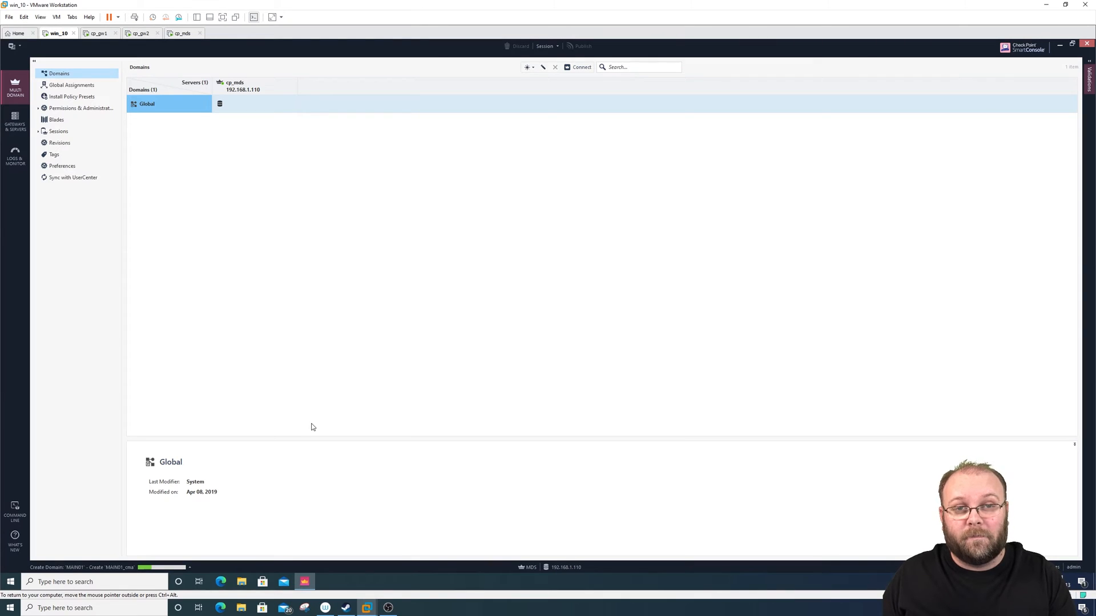
- Start a second new domain and name it sec001
left_click(532, 67)
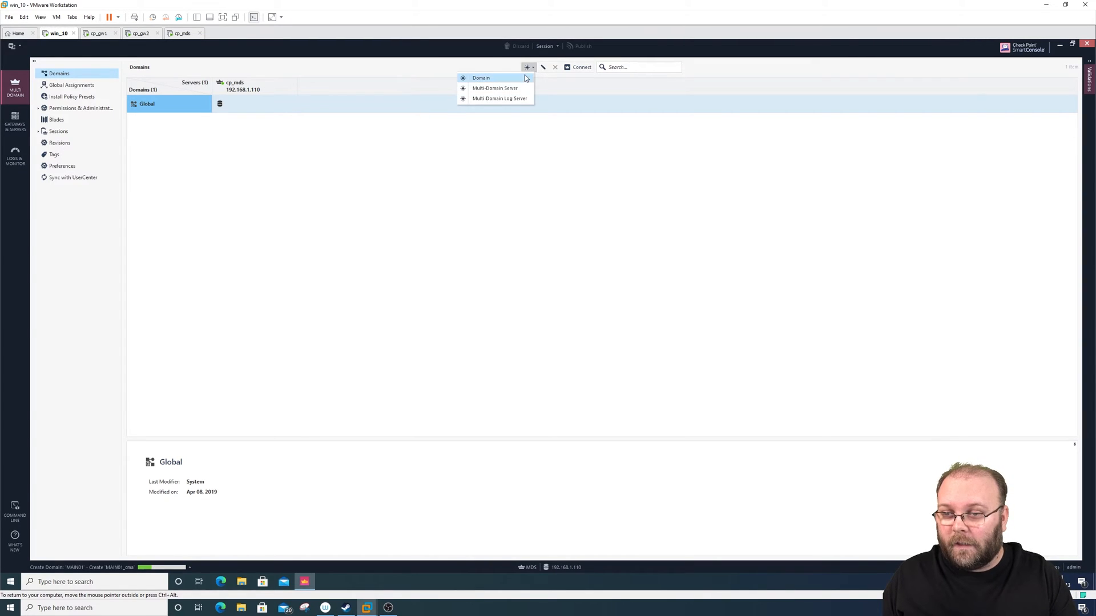
left_click(524, 78)
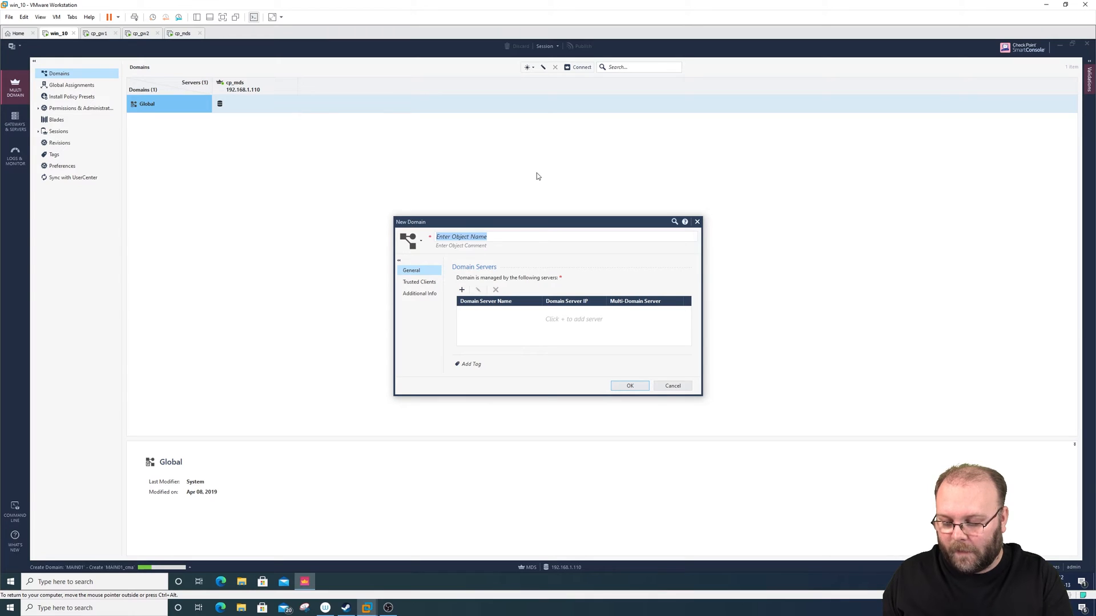
type("sec0002")
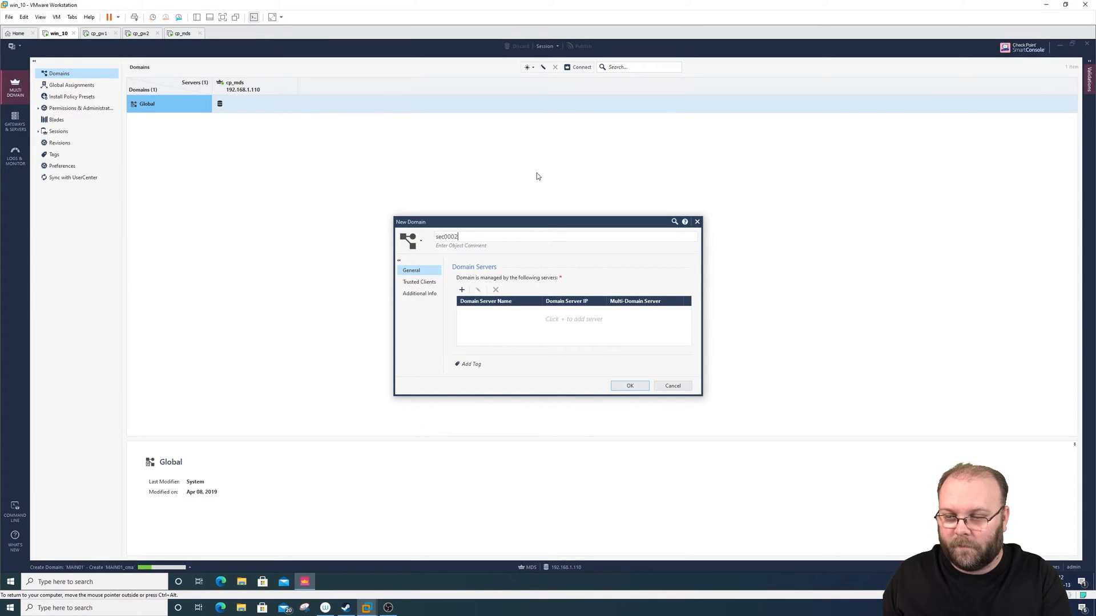
key("BackSpace")
key("BackSpace")
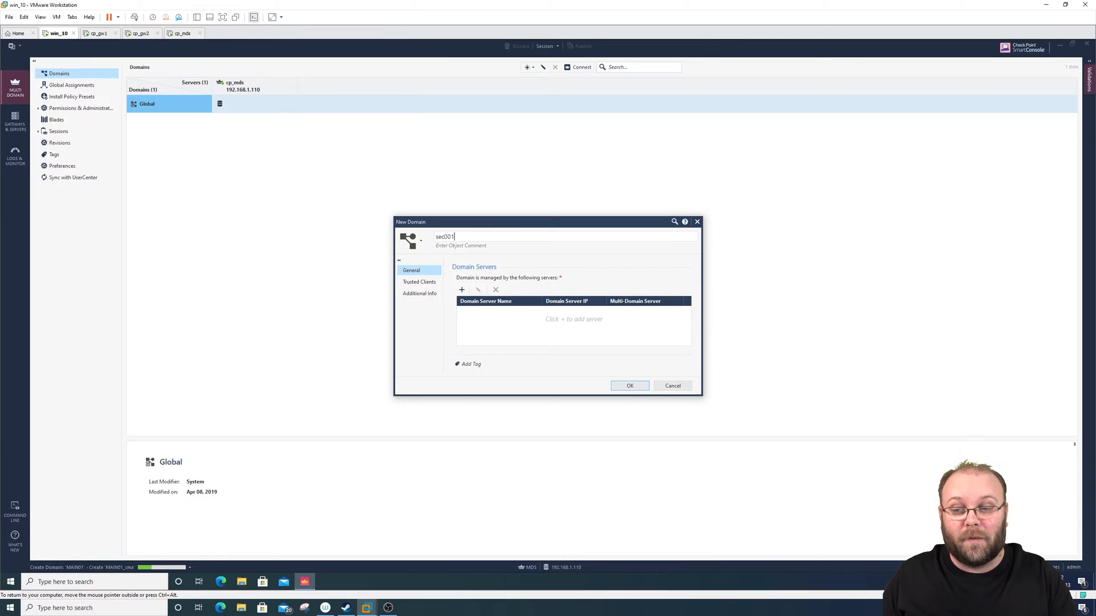
- Add a Management Server named sec001_cma with IPv4 address 192.168.1.112 as the domain server of sec001
left_click(461, 289)
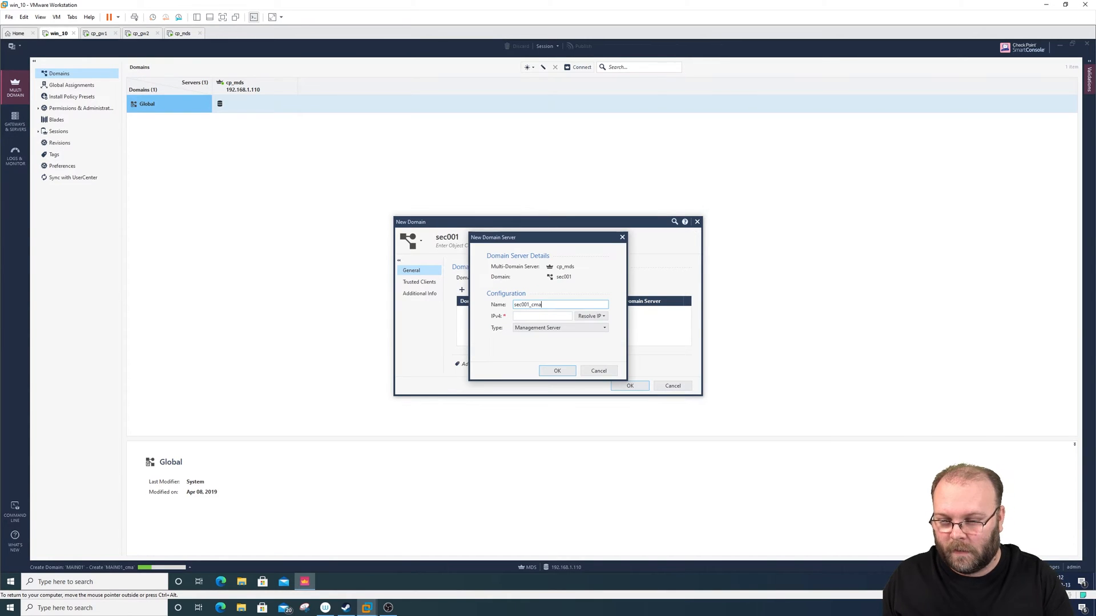
key("Tab")
left_click_drag(561, 241, 556, 335)
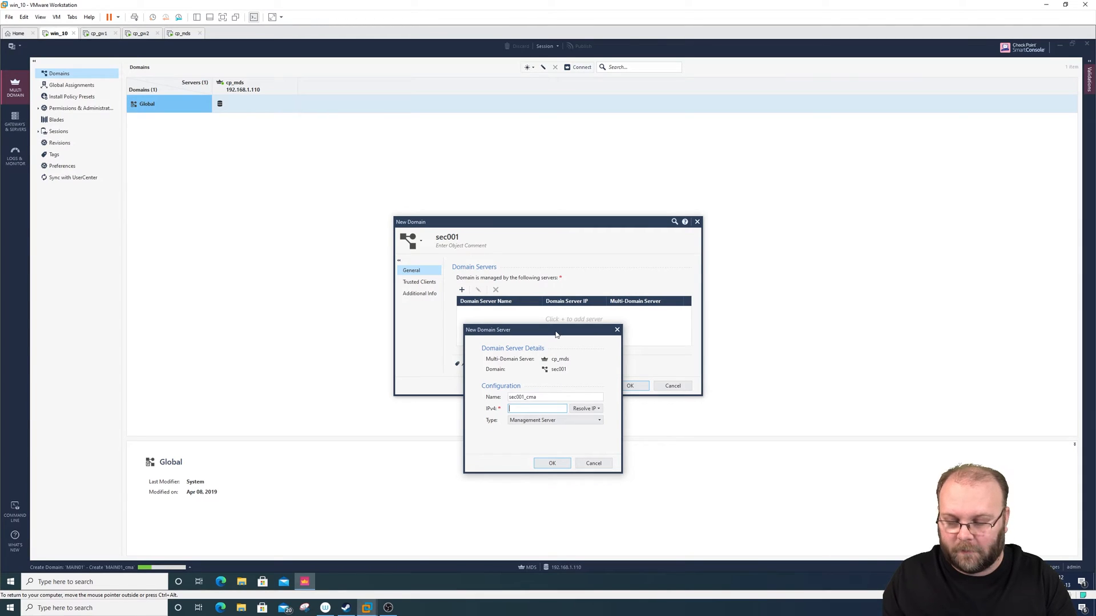
type("19")
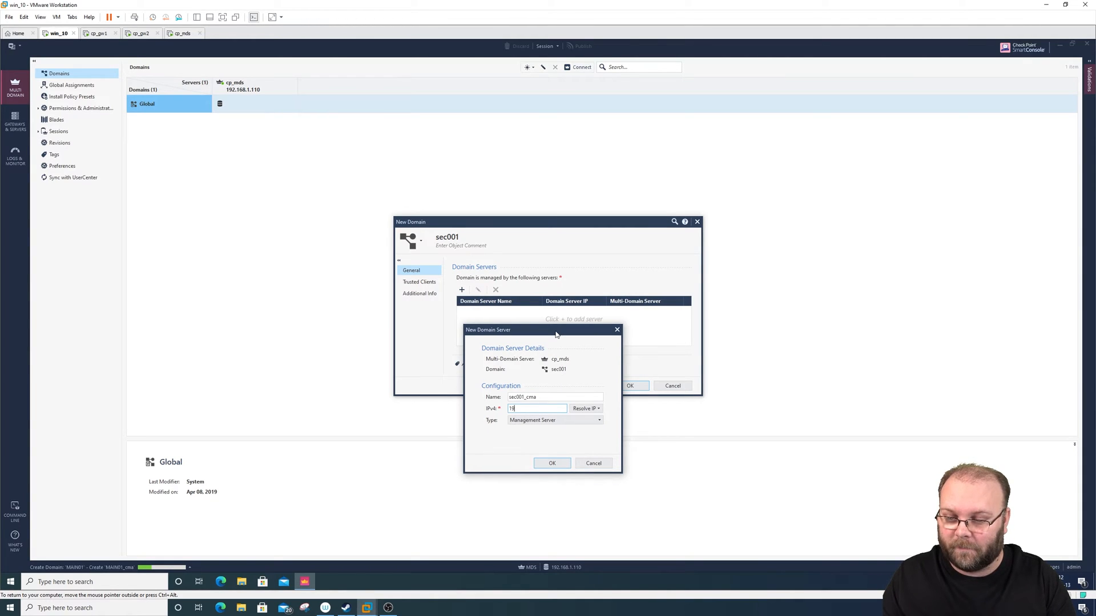
type("2.168.")
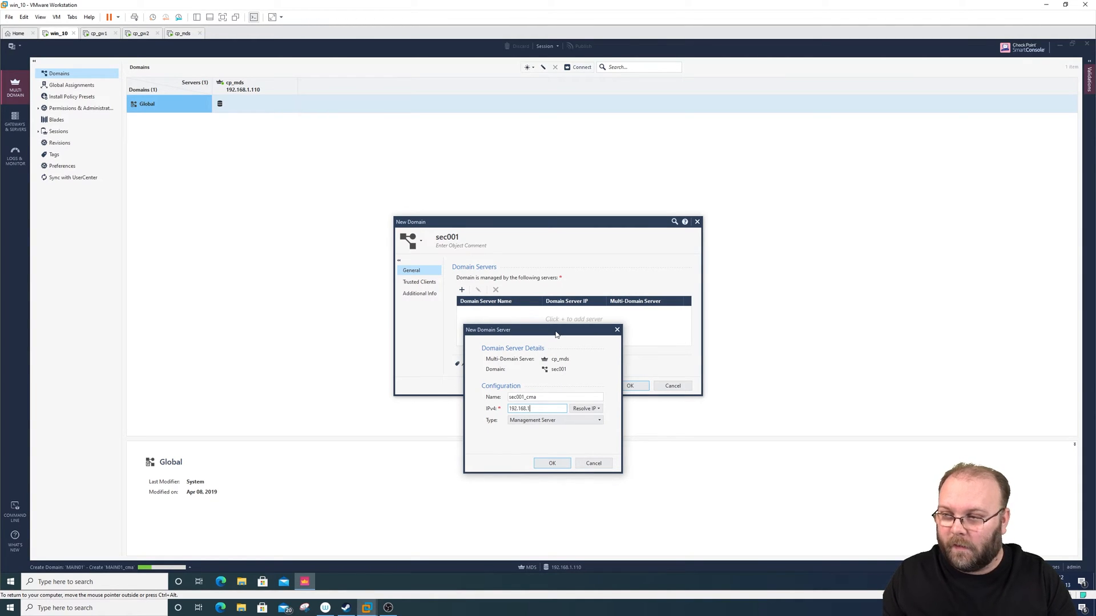
type("1.112")
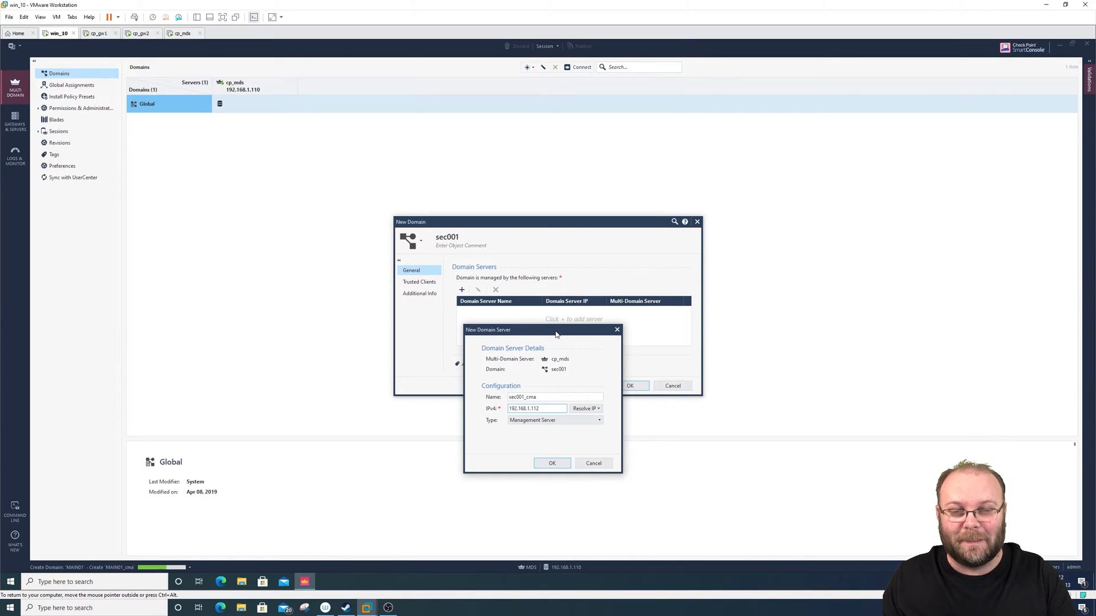
left_click(553, 463)
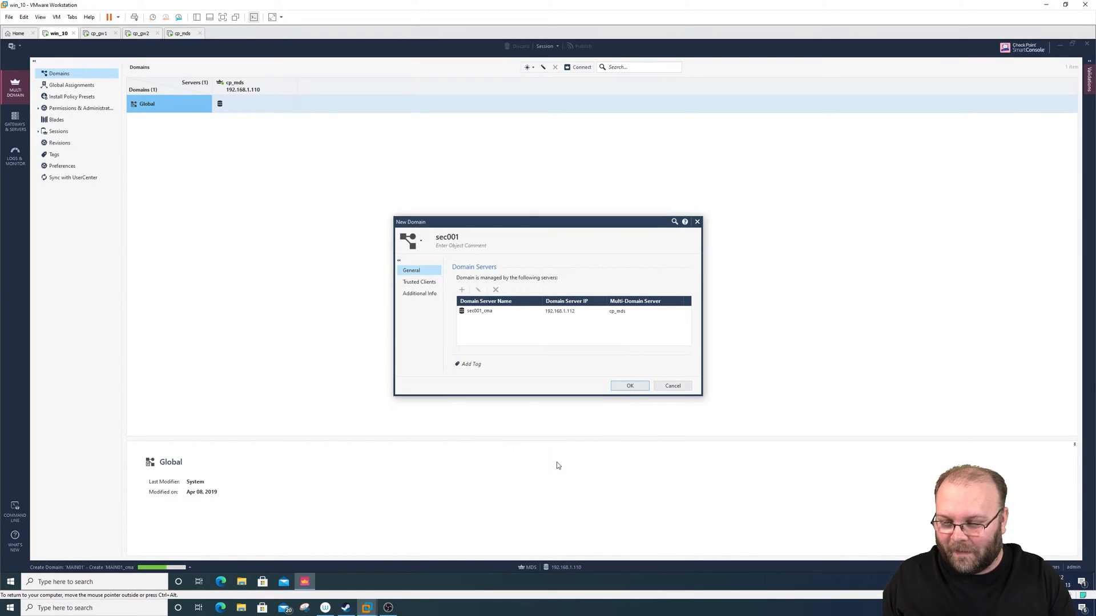
- Add AnyHost as a trusted client of the sec001 domain
left_click(435, 288)
left_click(462, 286)
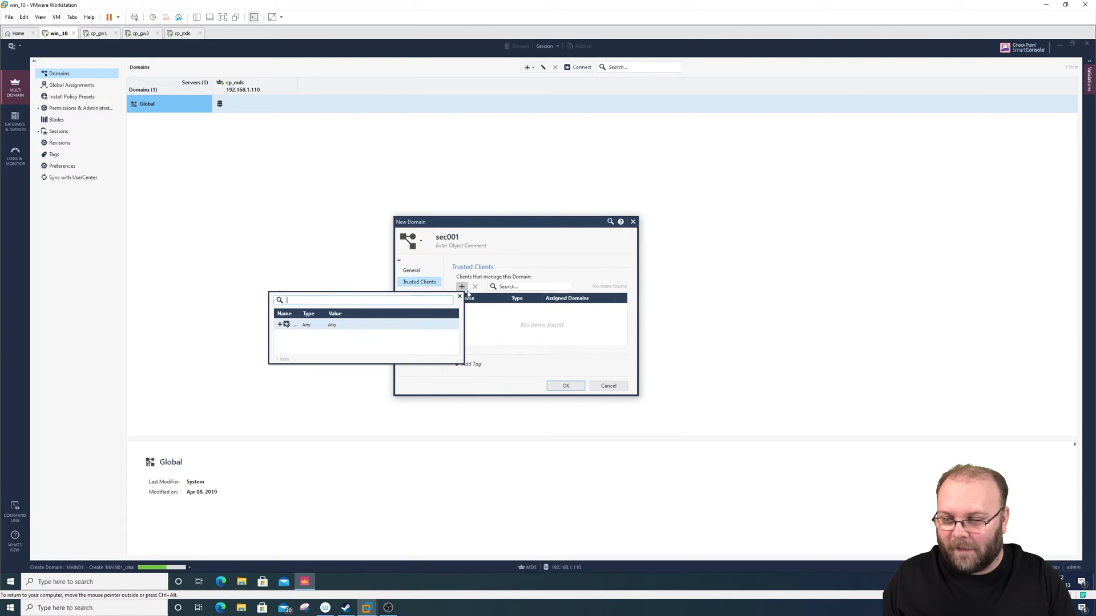
left_click(394, 325)
- Enter "volvo" as both the object comment and the additional-info name of the sec001 domain
left_click(420, 293)
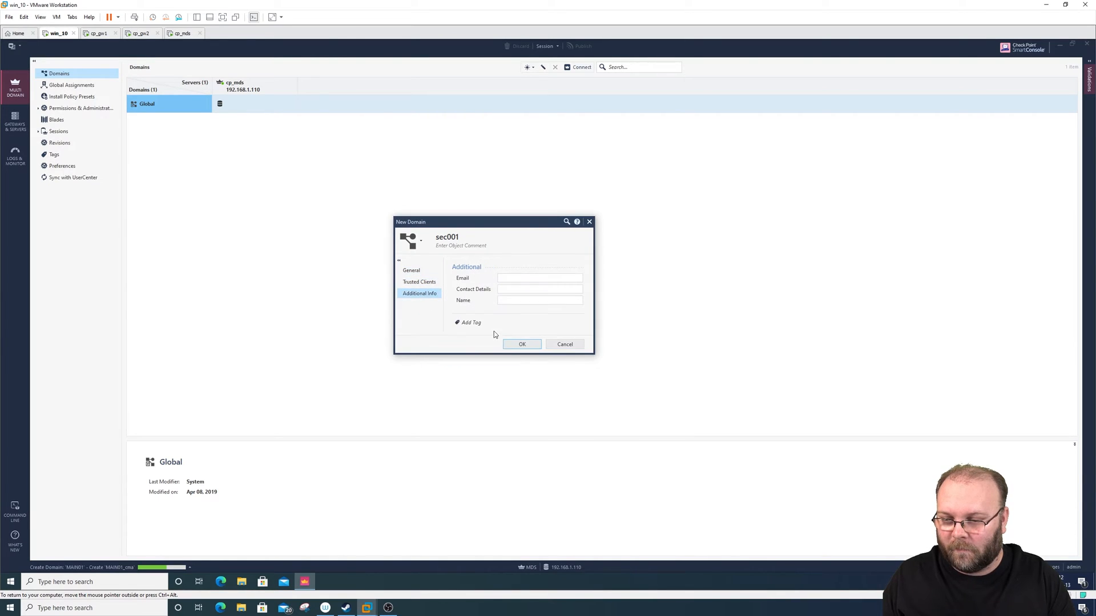
left_click(467, 247)
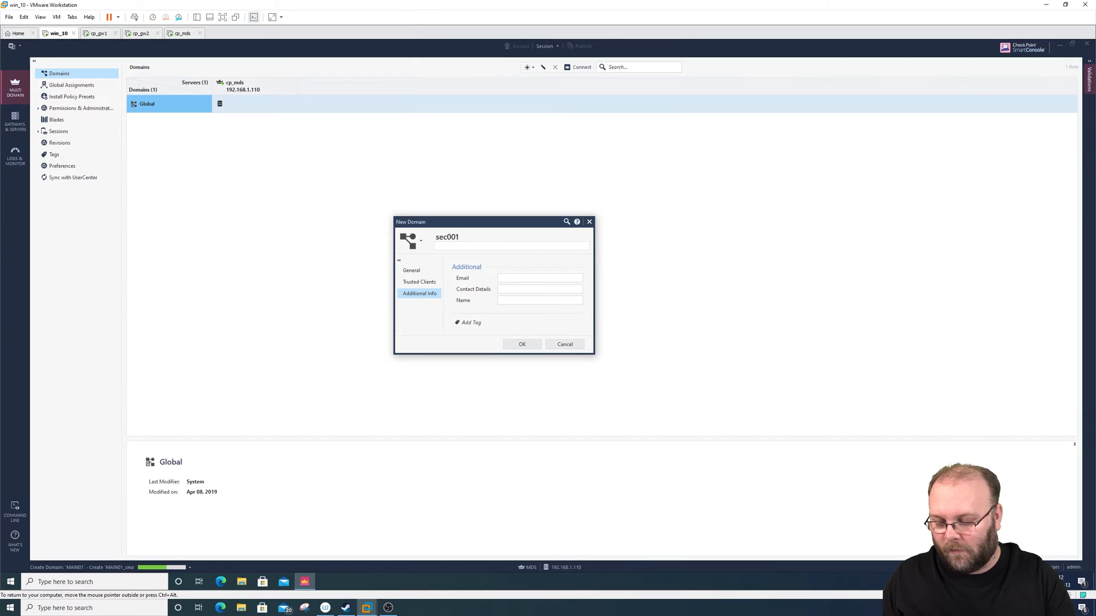
type("volvo")
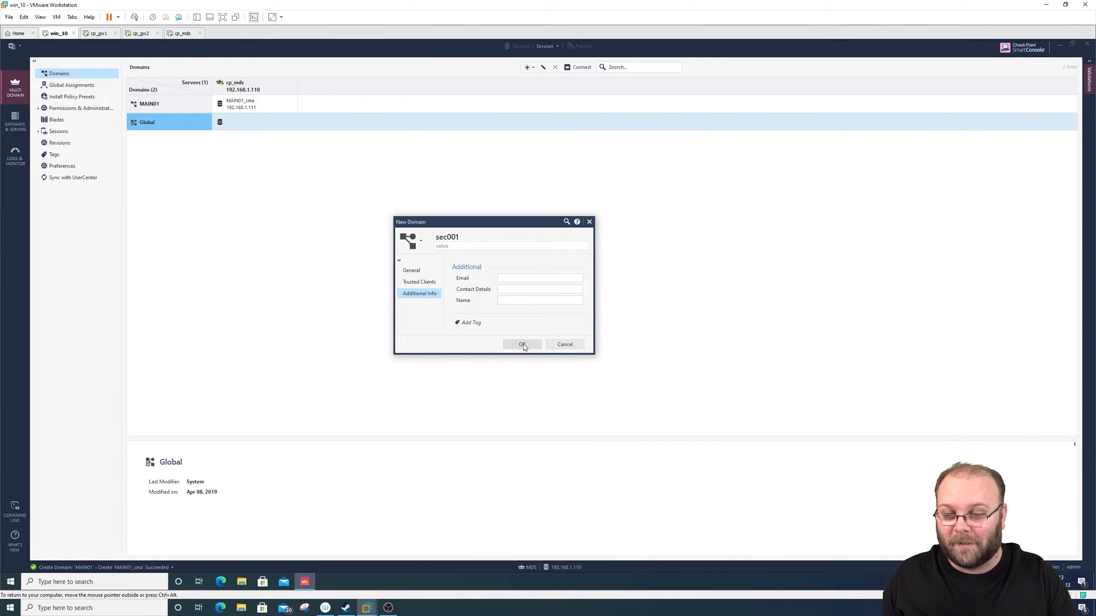
left_click(540, 300)
type("volvo")
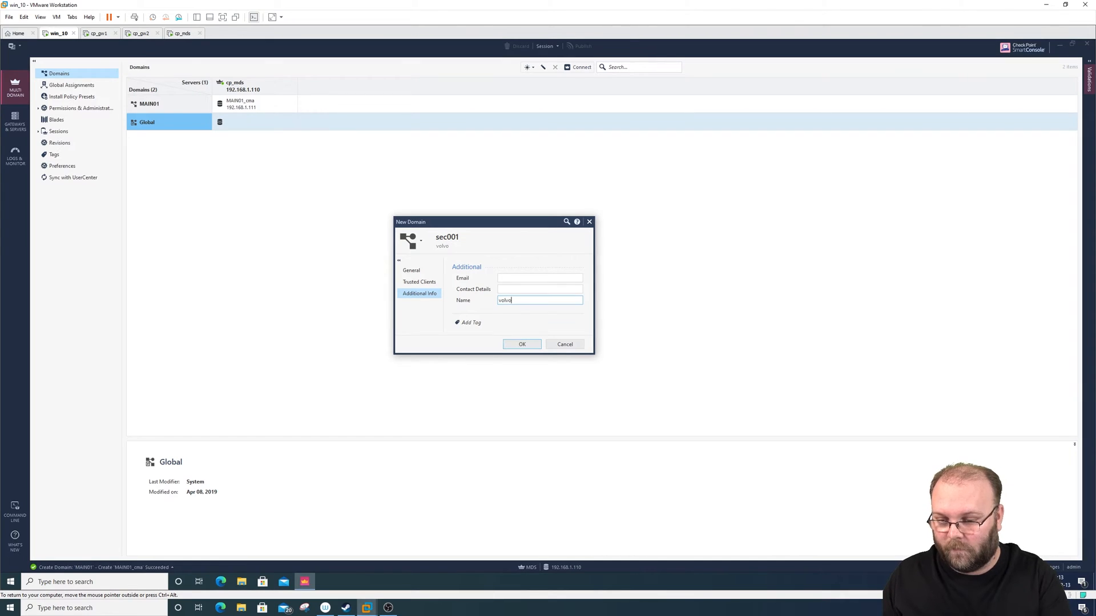
- Confirm the creation of the sec001 domain and start another new domain
left_click(524, 343)
left_click(581, 334)
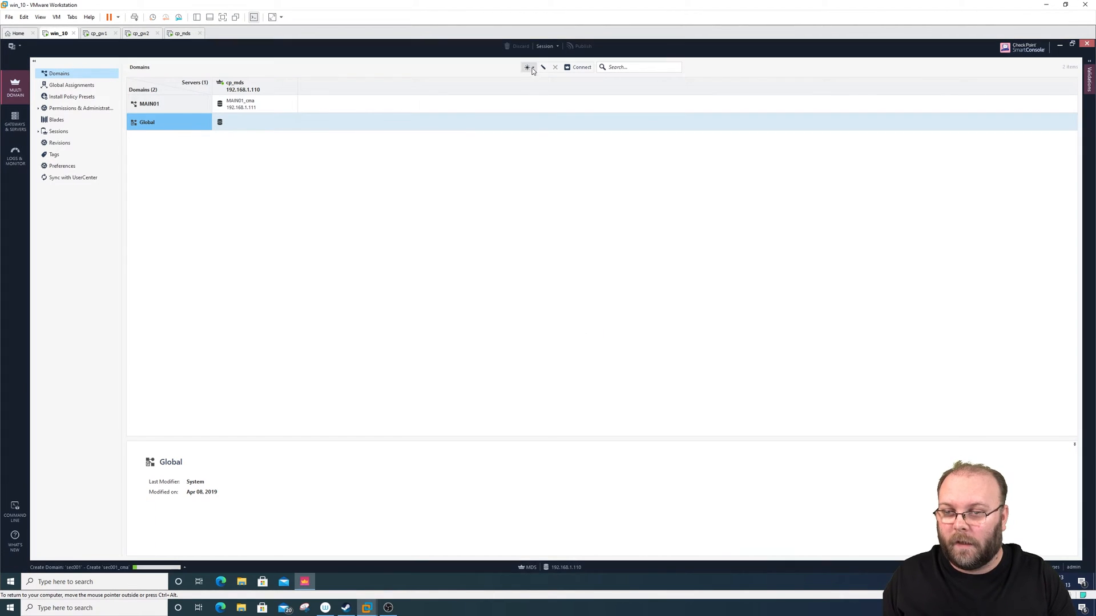
left_click(528, 68)
left_click(528, 82)
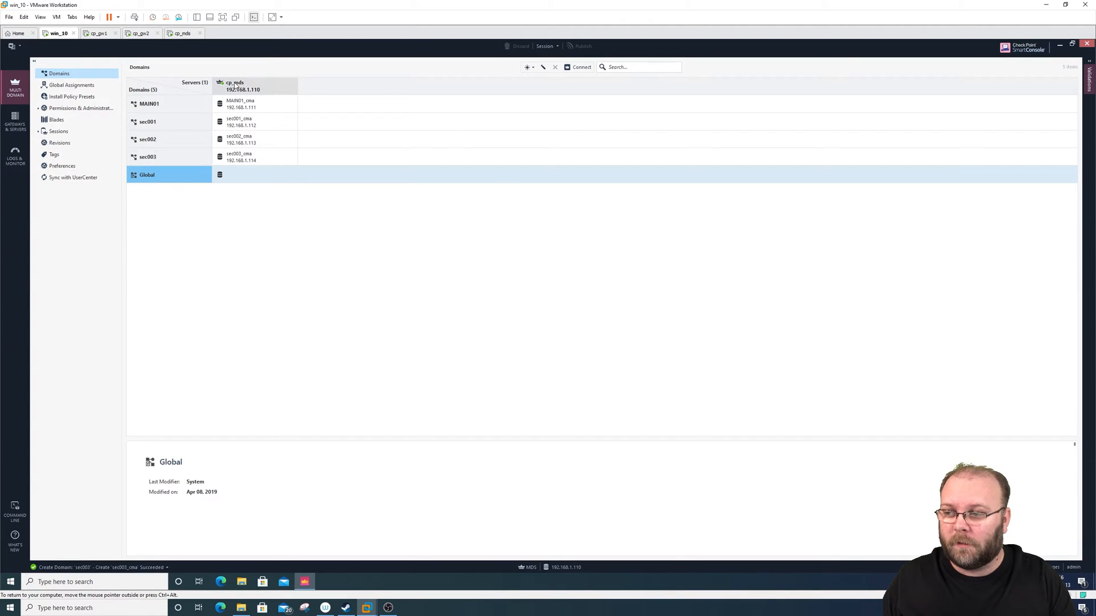
- Review the details of the MAIN01, sec001 and sec003 domains in the domain list
left_click(197, 103)
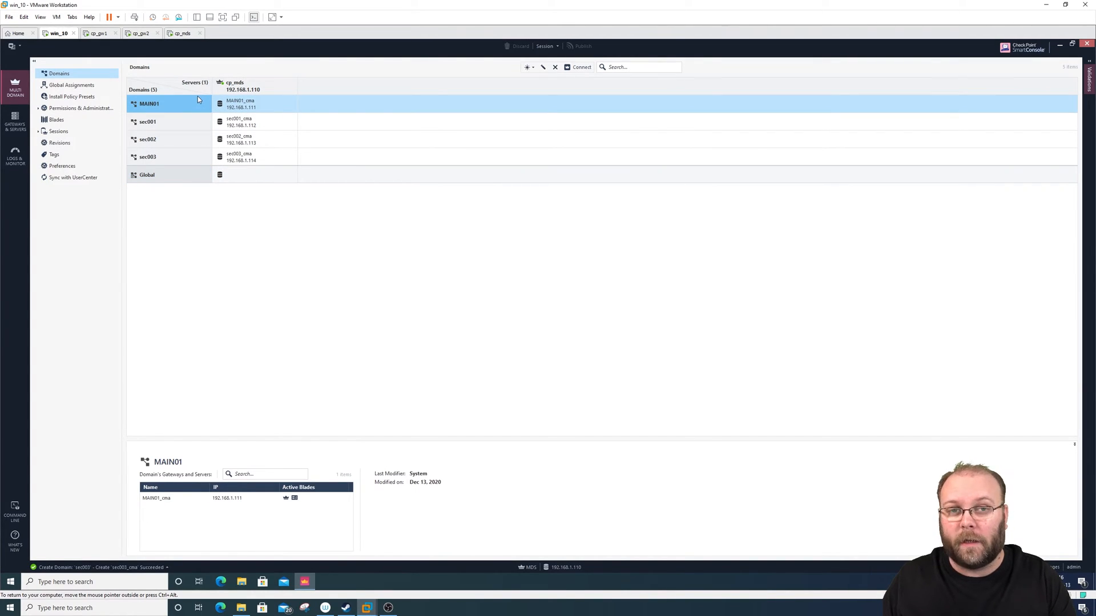
left_click(176, 121)
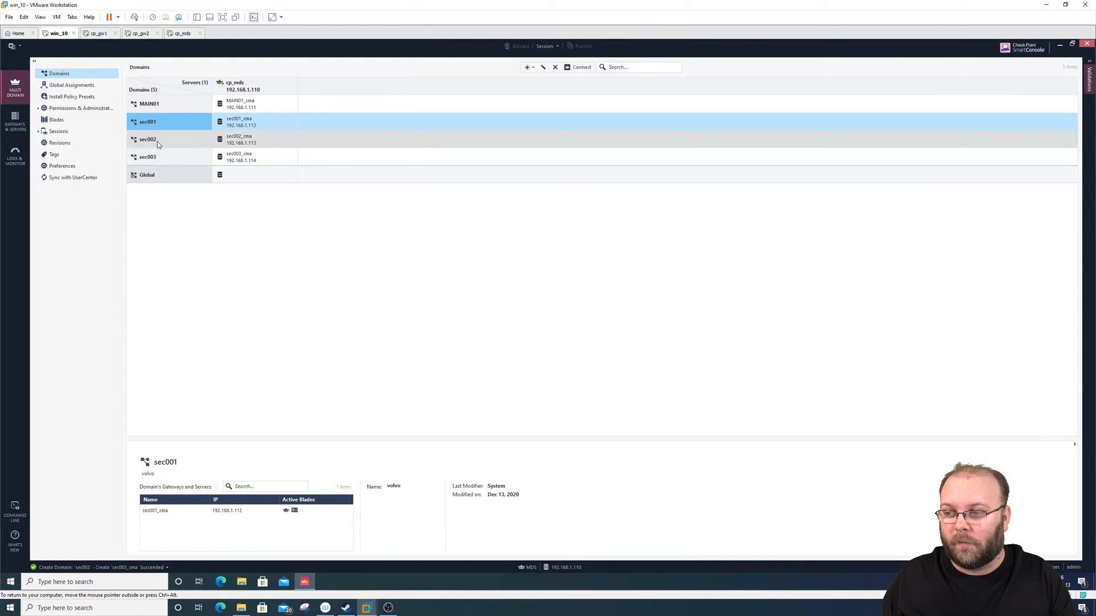
left_click(162, 157)
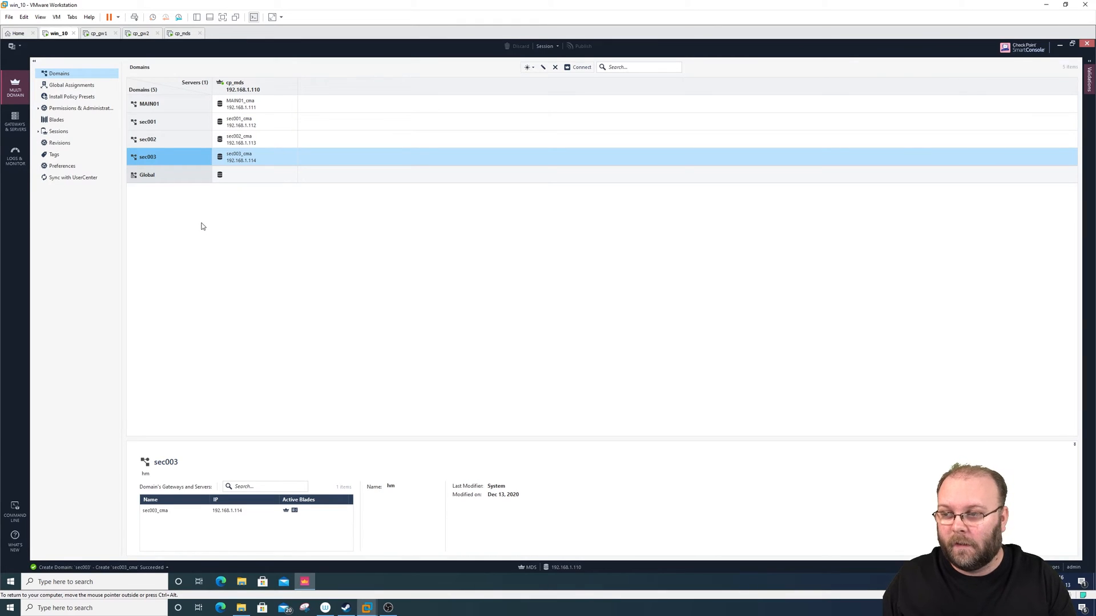
left_click(191, 124)
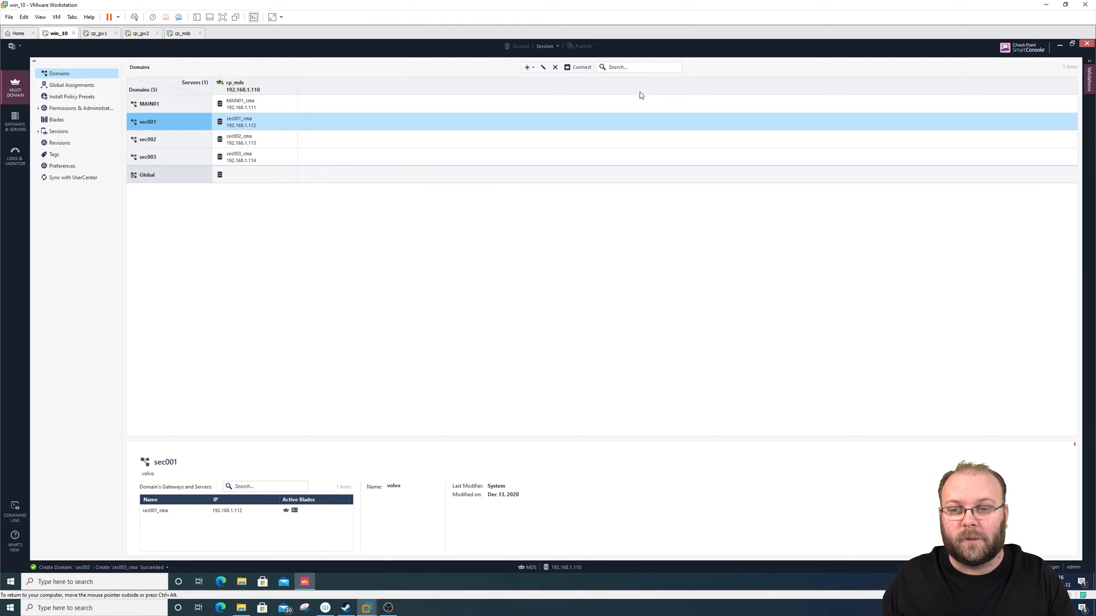
- Open the sec001 domain's properties, check its additional info, and close them without changes
left_click(631, 66)
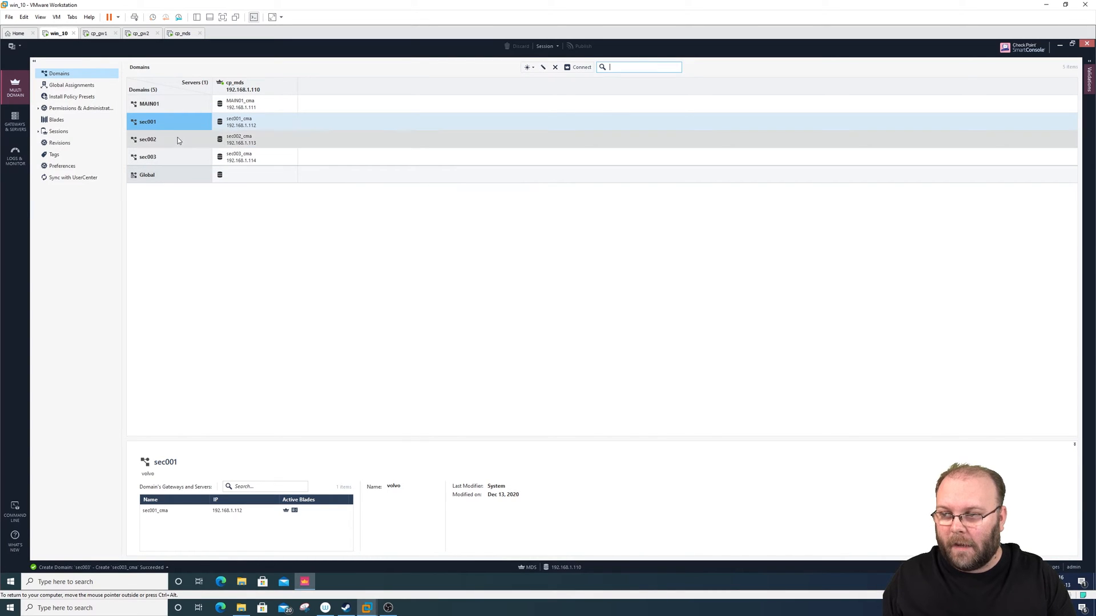
double_click(165, 122)
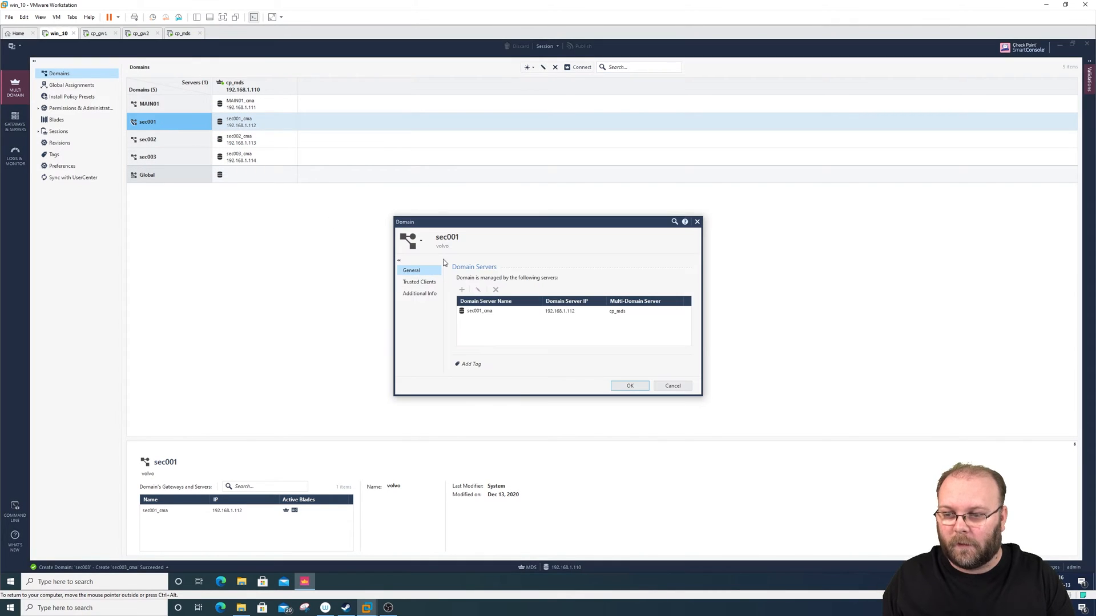
left_click(430, 294)
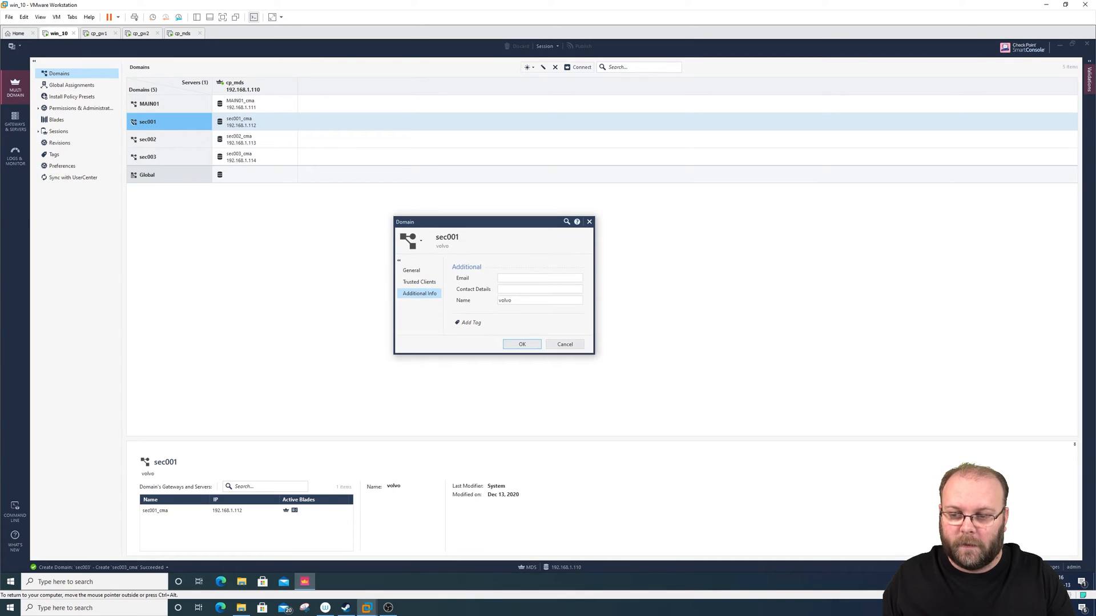
left_click(565, 345)
- Search the domain list for "volvo" and for 192.168.1.112, clearing the search after each
left_click(628, 67)
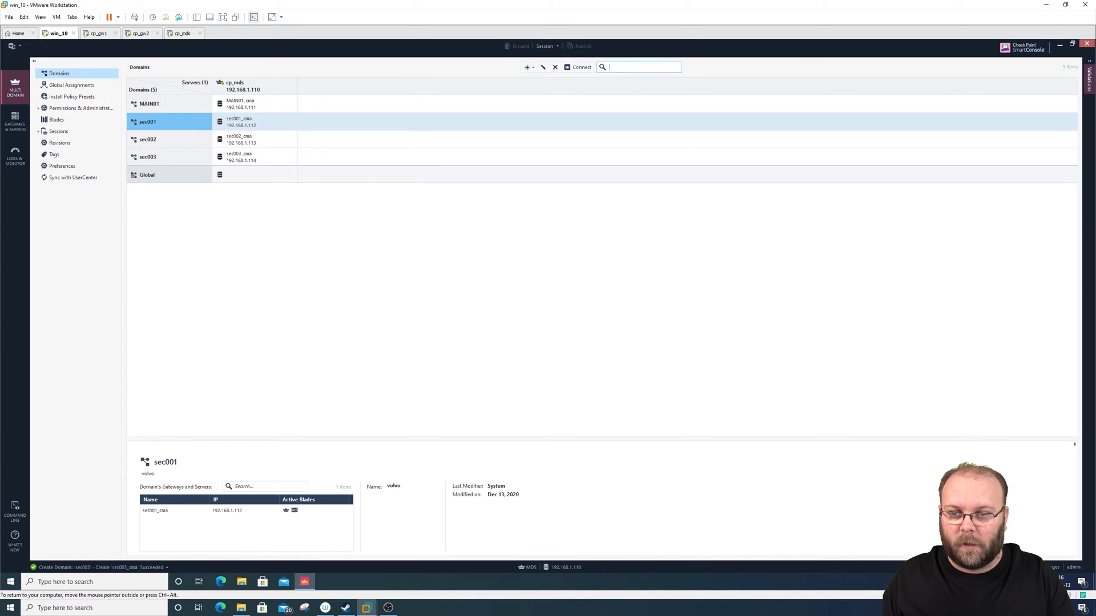
type("volvo")
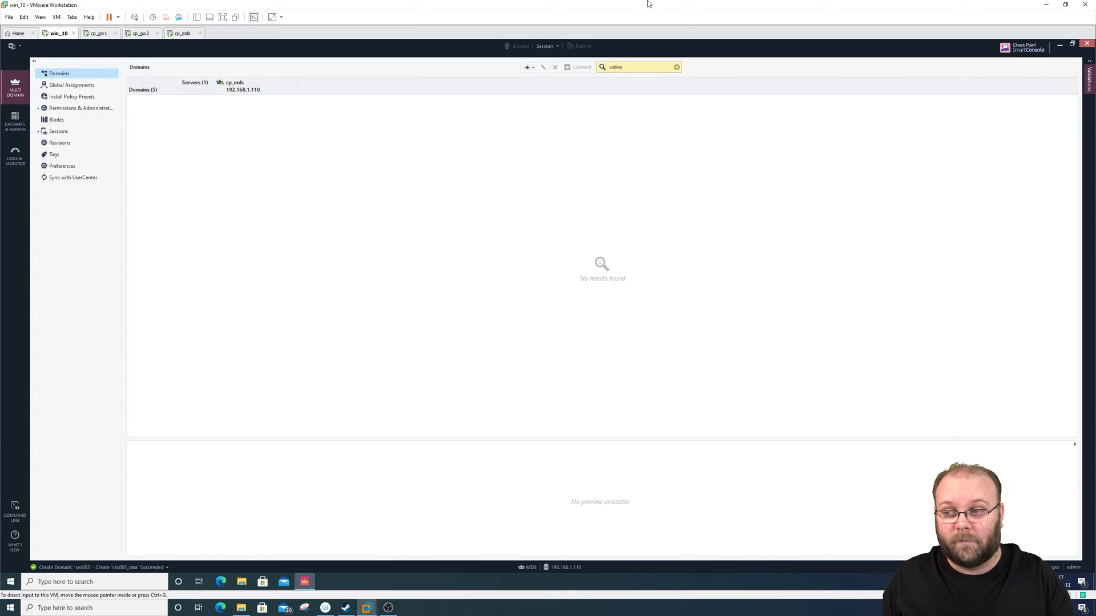
double_click(633, 67)
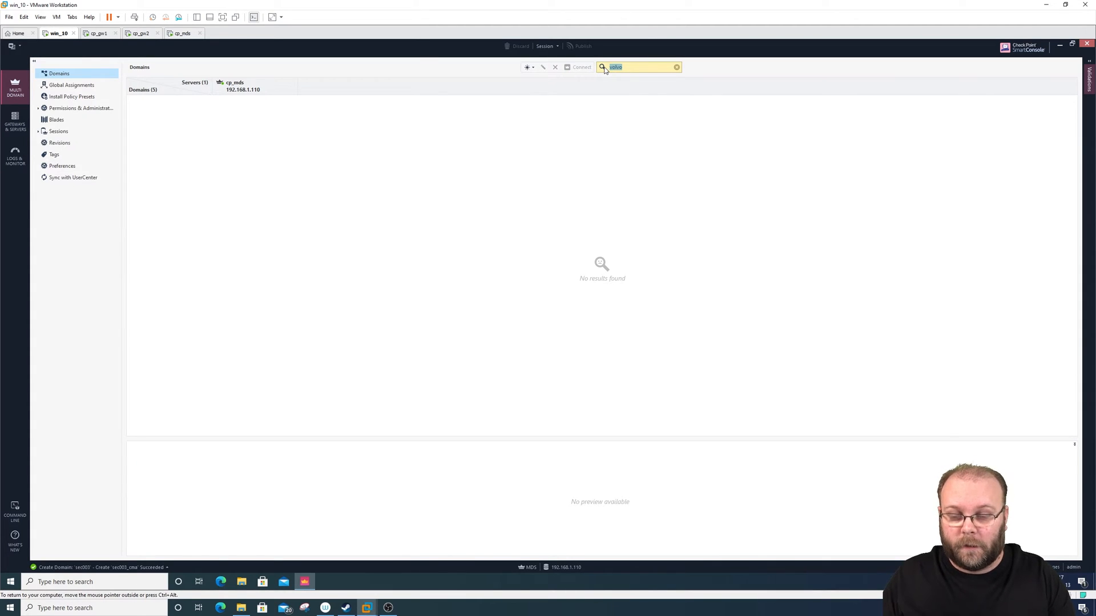
key("BackSpace")
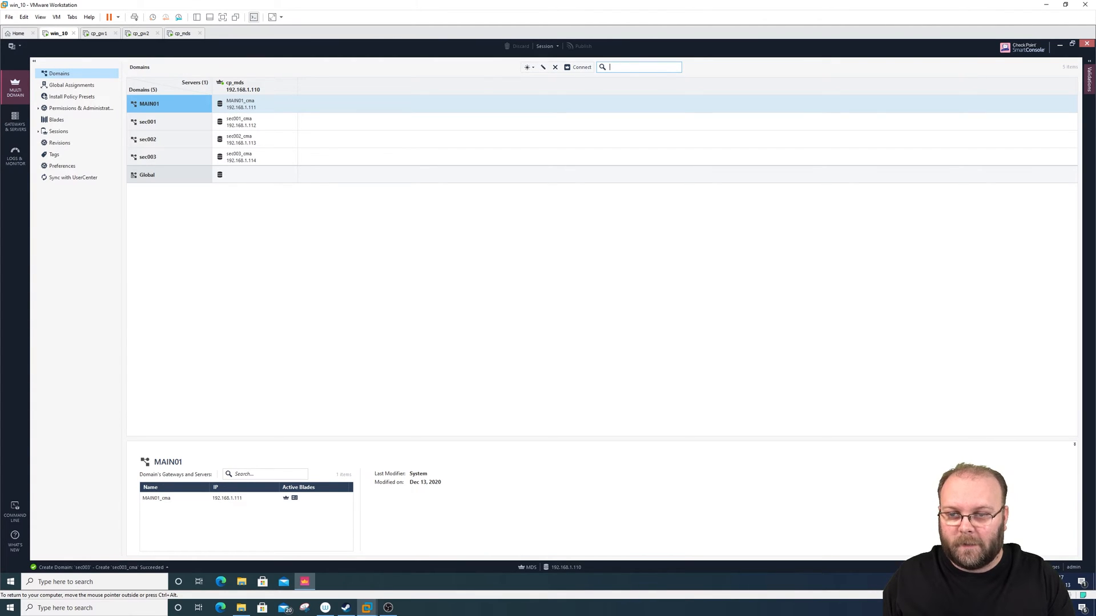
type("192.168.1.112")
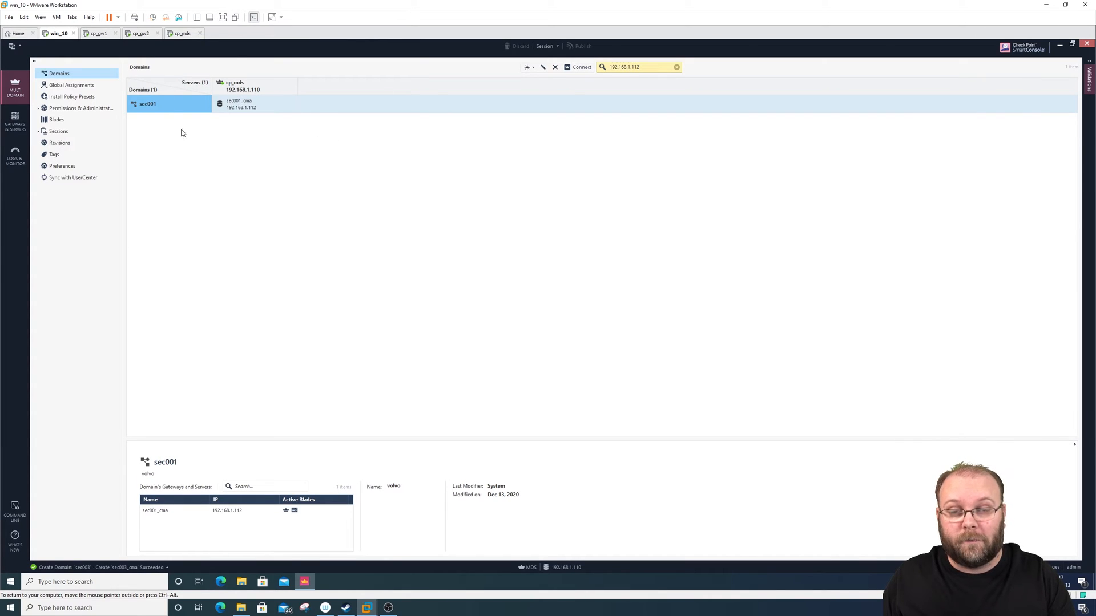
left_click(678, 67)
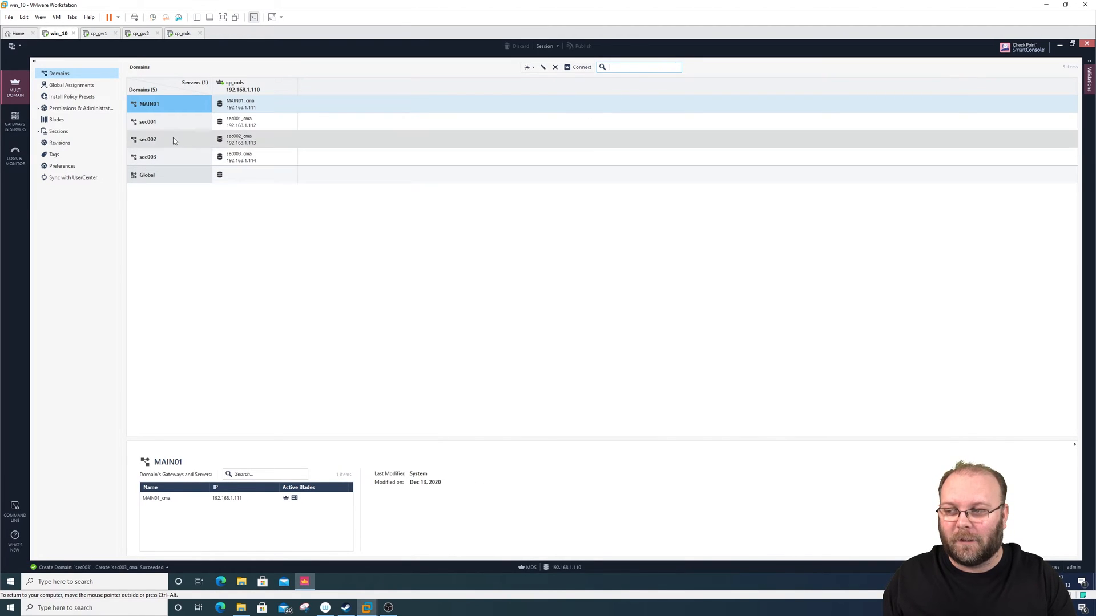
- Examine the comment in the sec001 domain's detail preview
left_click(172, 122)
double_click(147, 475)
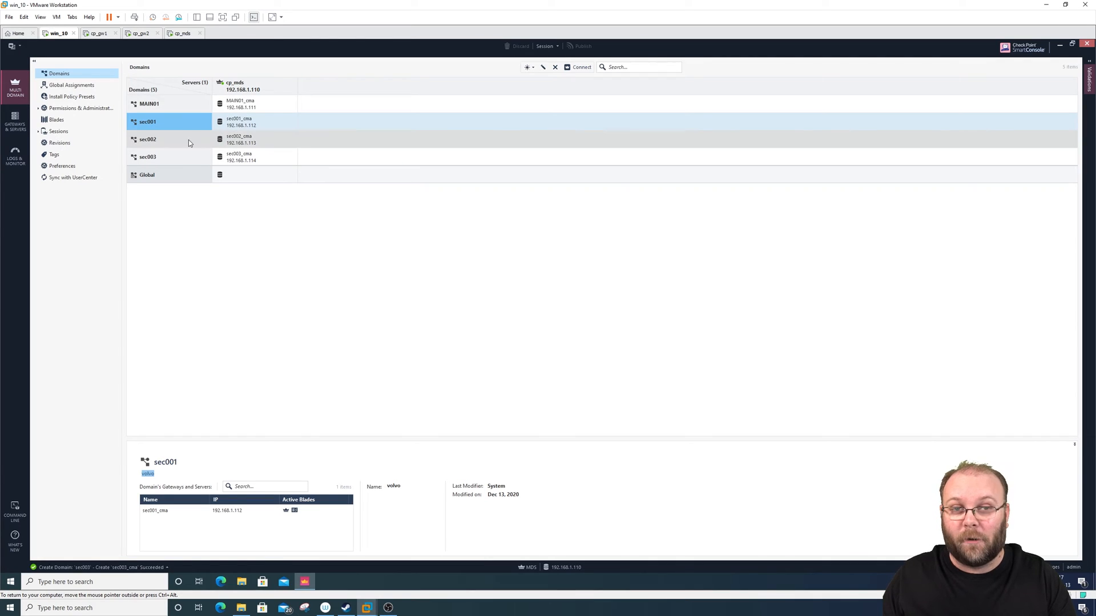
left_click(336, 206)
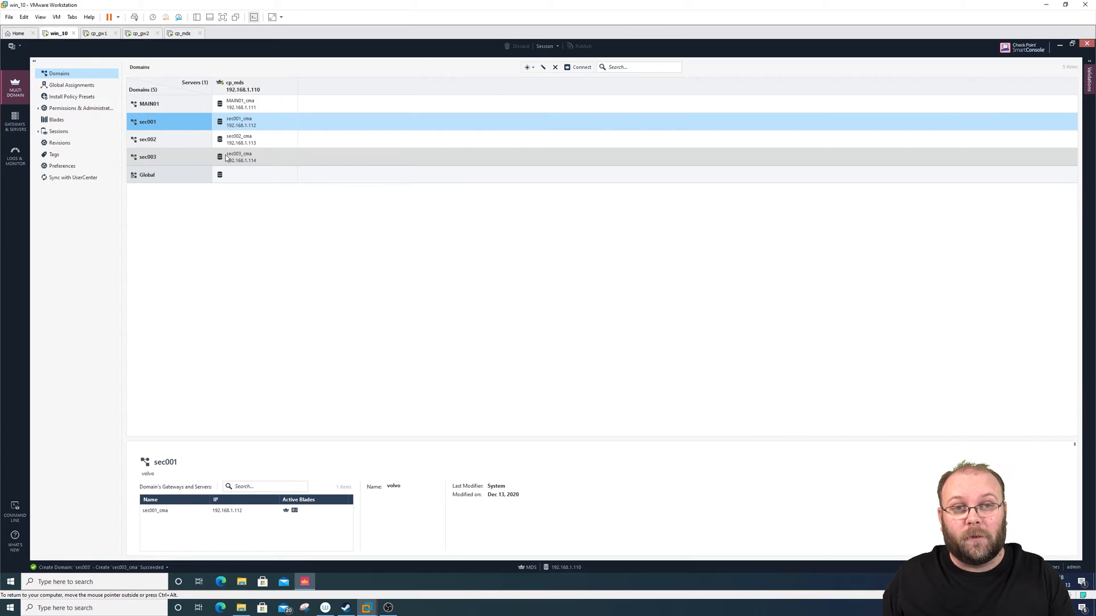
- Start a new multi-domain trusted client and name it mgmt_net
left_click(37, 109)
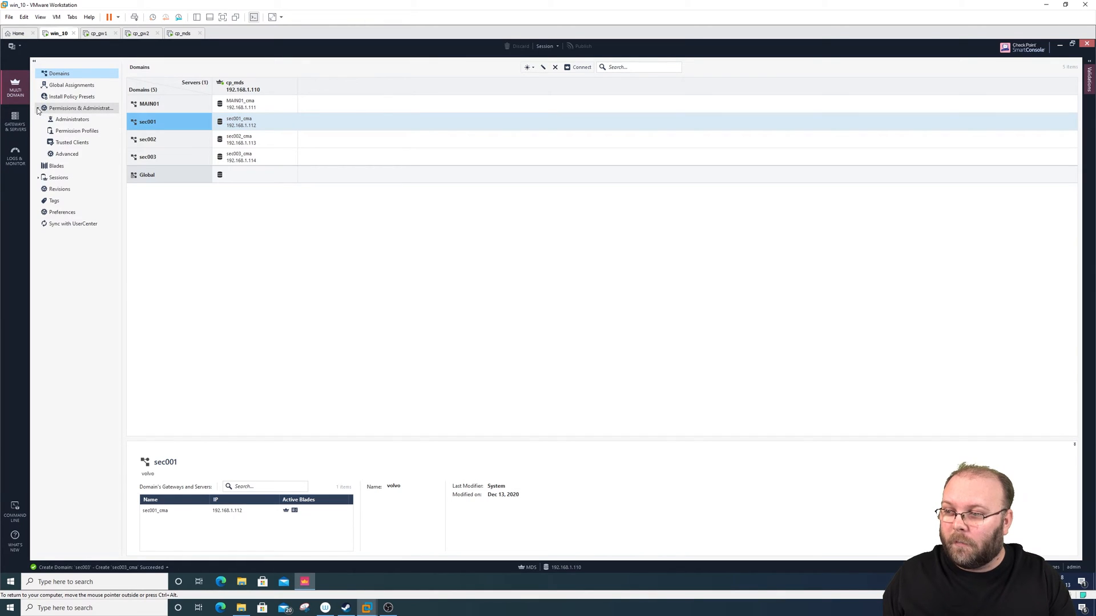
left_click(72, 119)
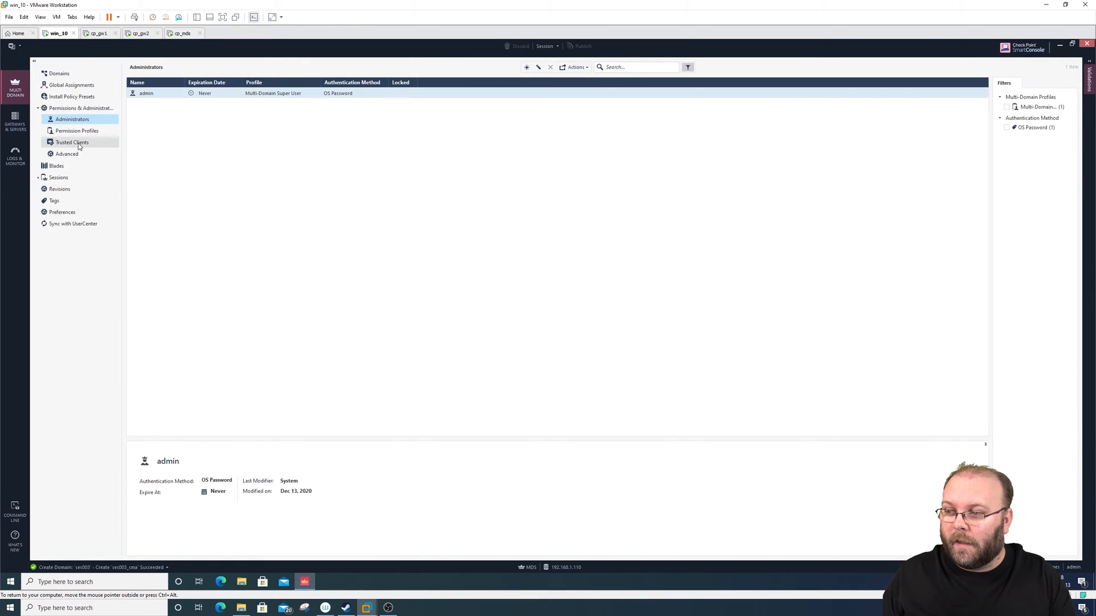
left_click(79, 144)
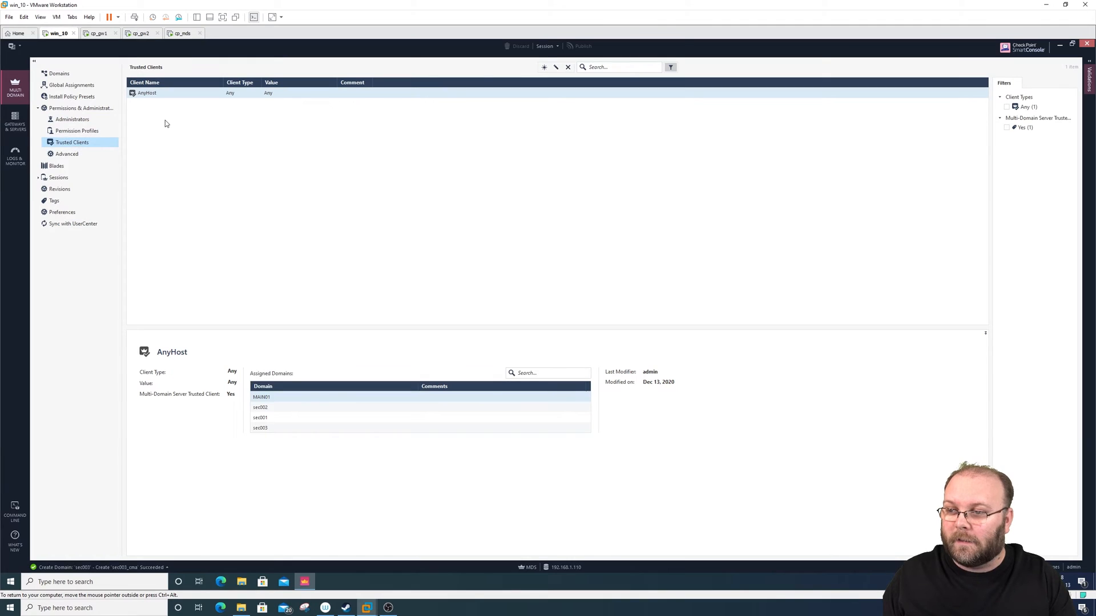
left_click(544, 68)
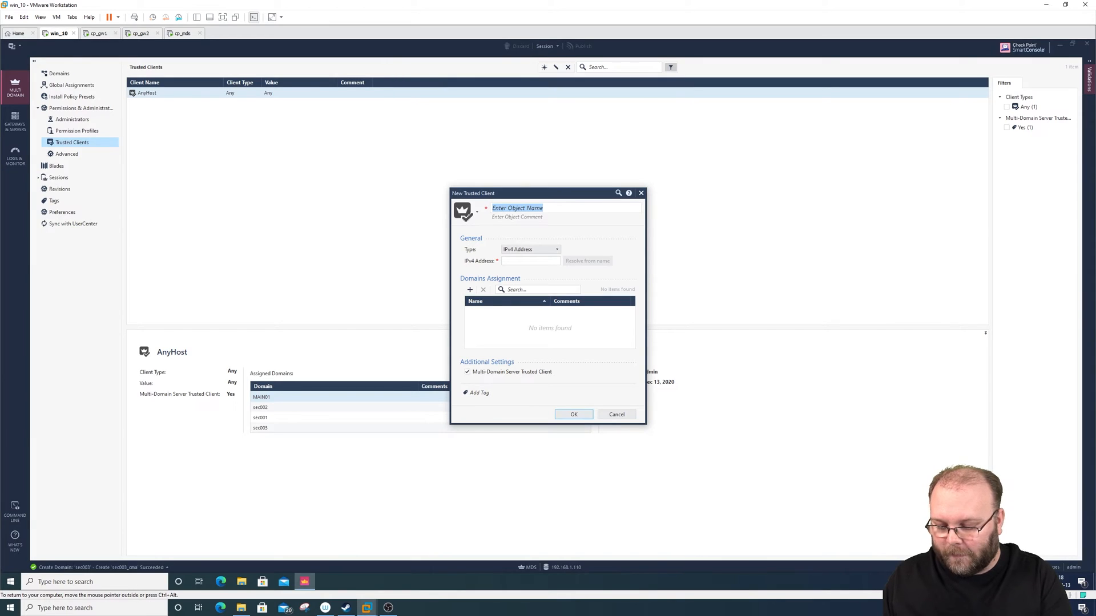
type("mgmt")
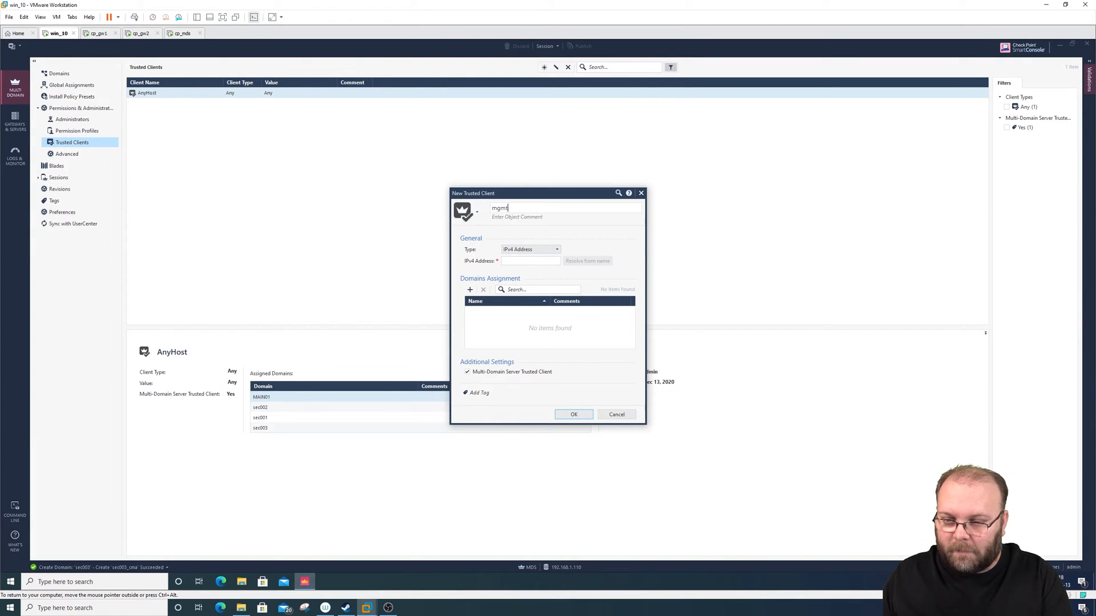
type("_net")
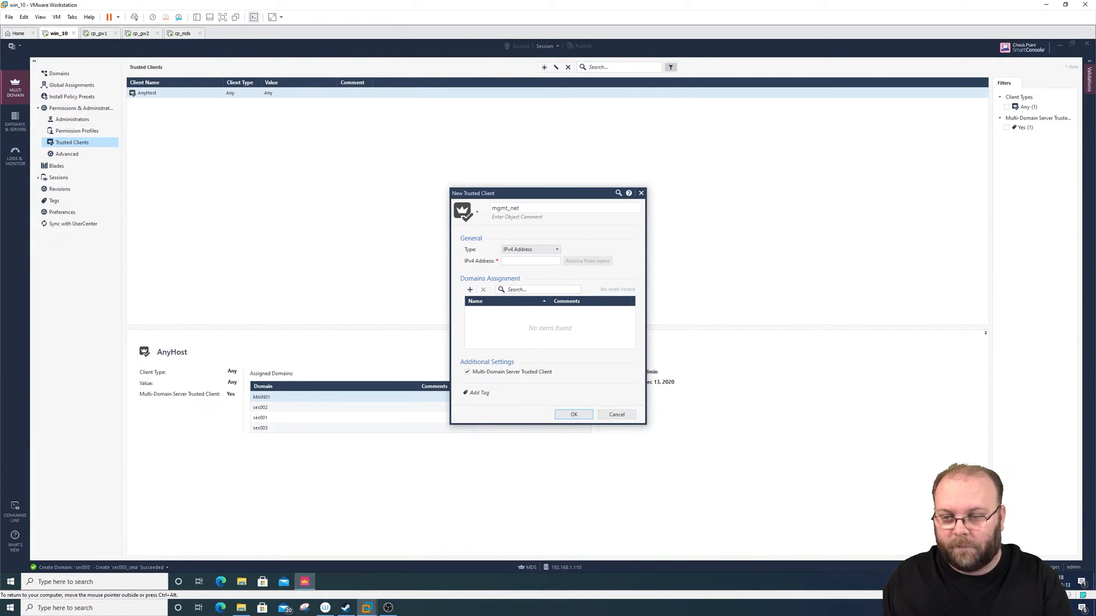
- Define mgmt_net as an IPv4 Netmask client with address 192.168.1.0 and netmask 255.255.255.0
left_click(556, 252)
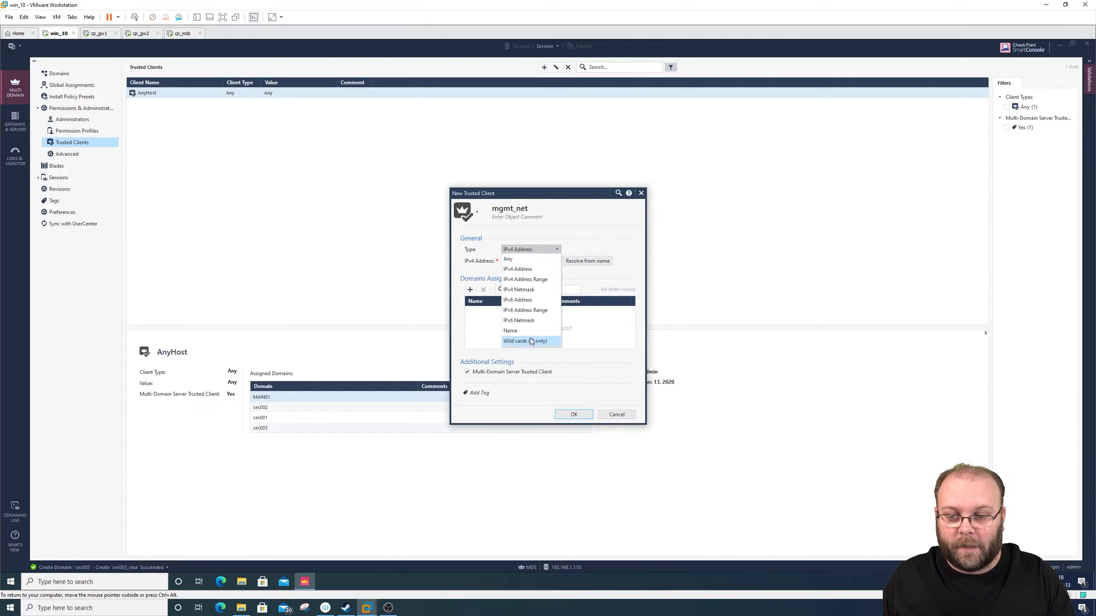
left_click(539, 291)
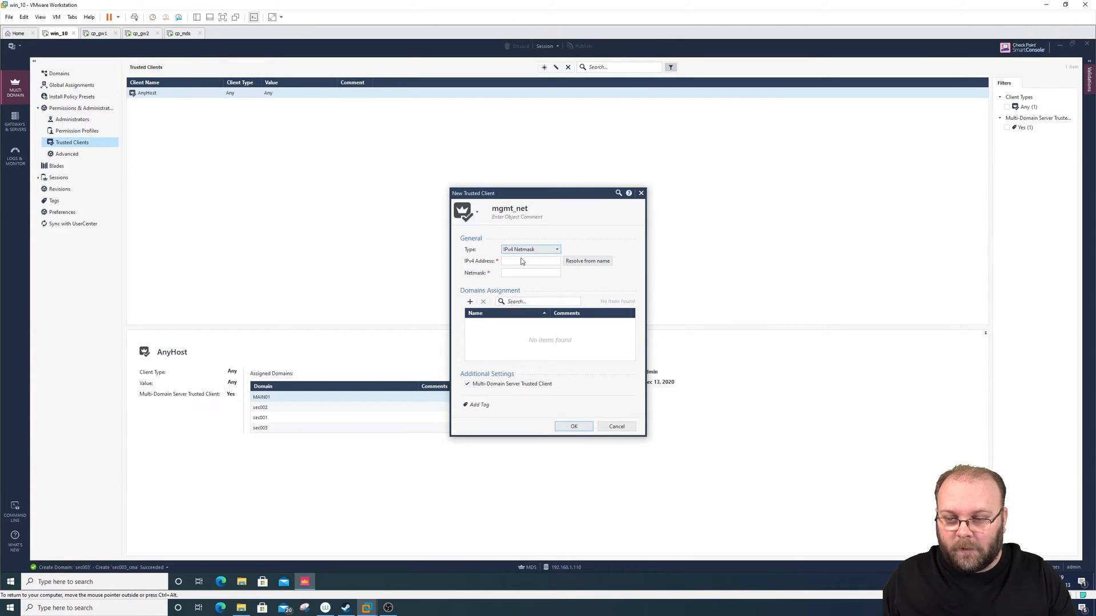
left_click(521, 262)
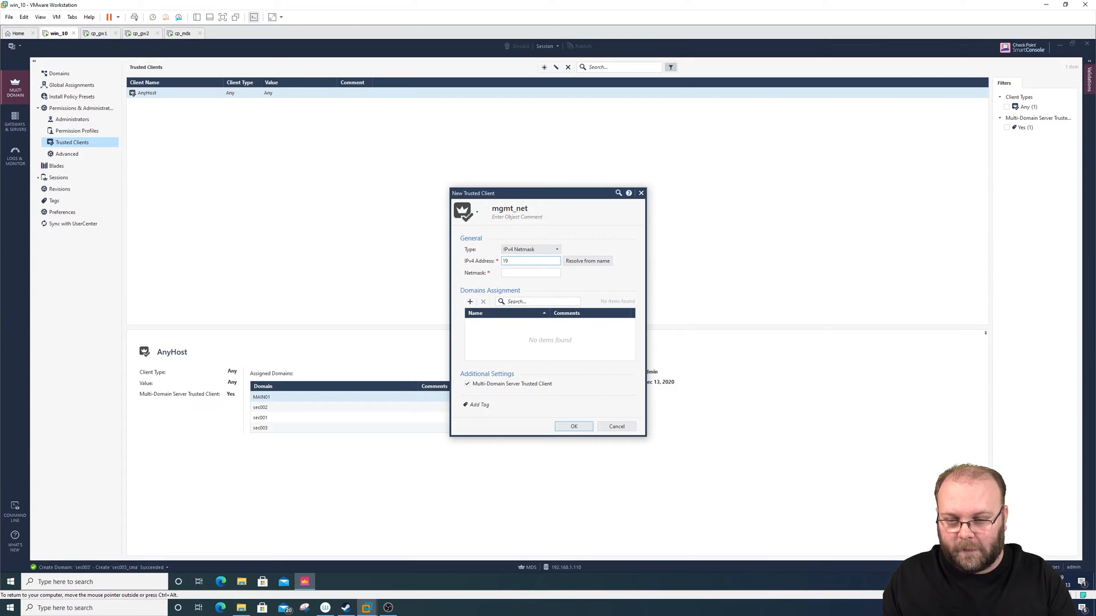
type("192.168")
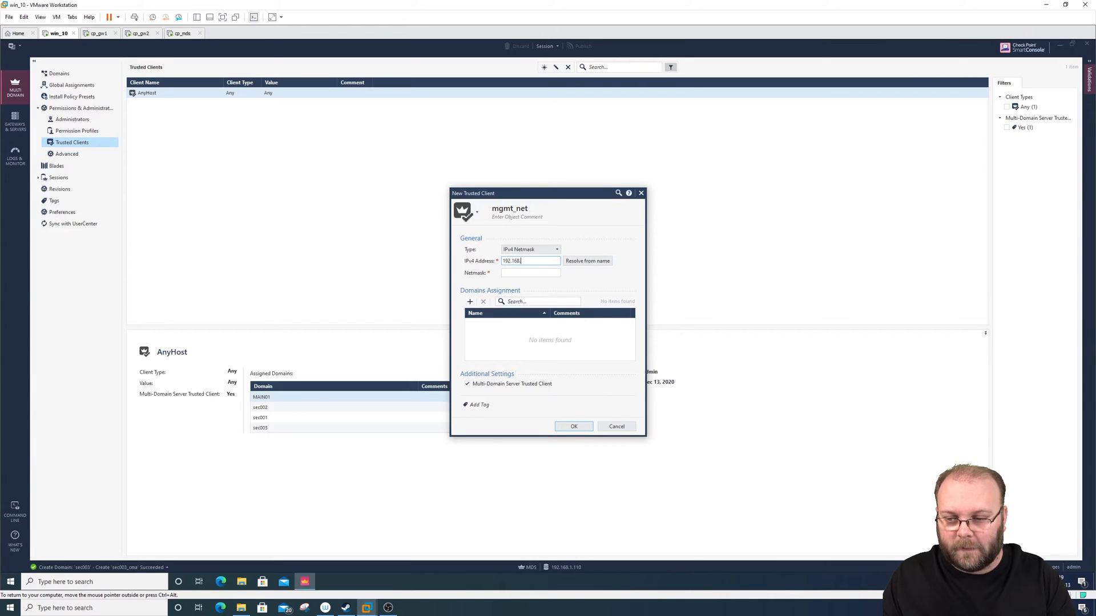
type(".1.0")
key("Tab")
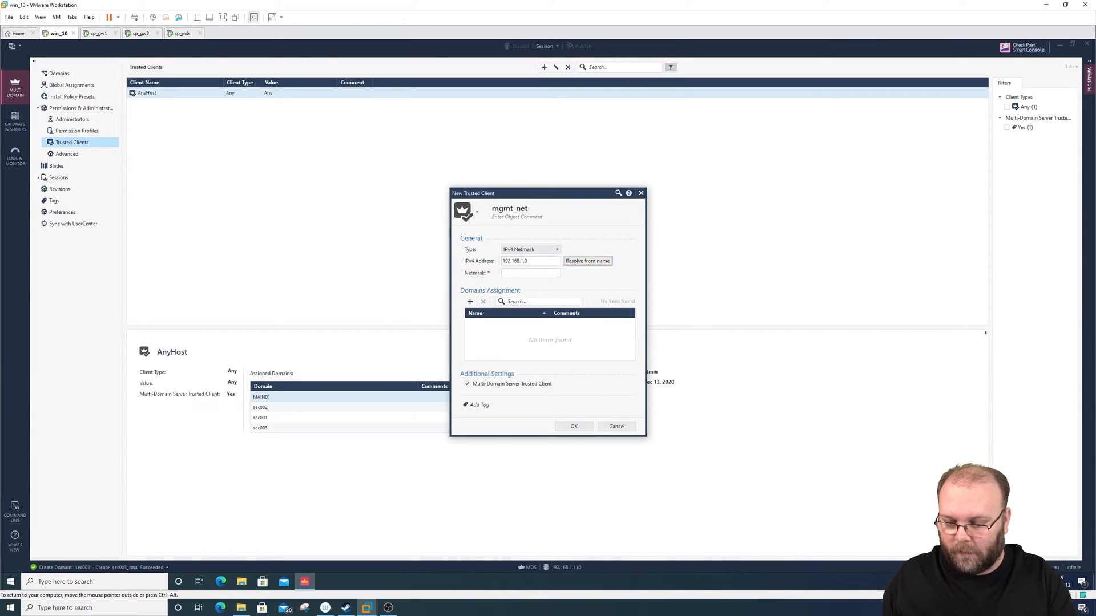
key("Tab")
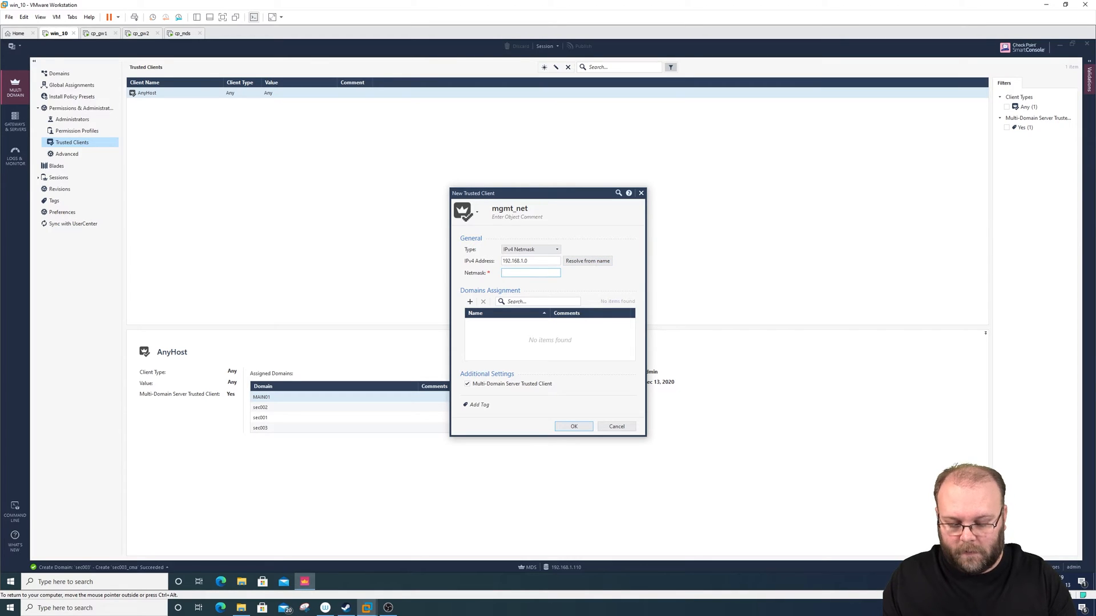
type("255.255.255.0")
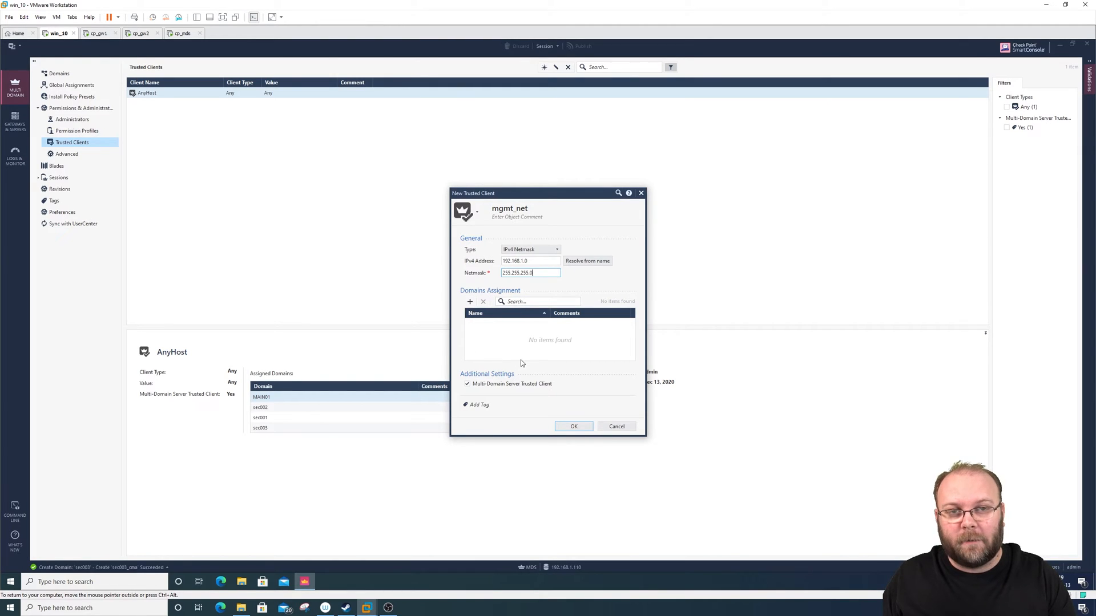
- Assign All Domains to the mgmt_net trusted client and save it
left_click(469, 303)
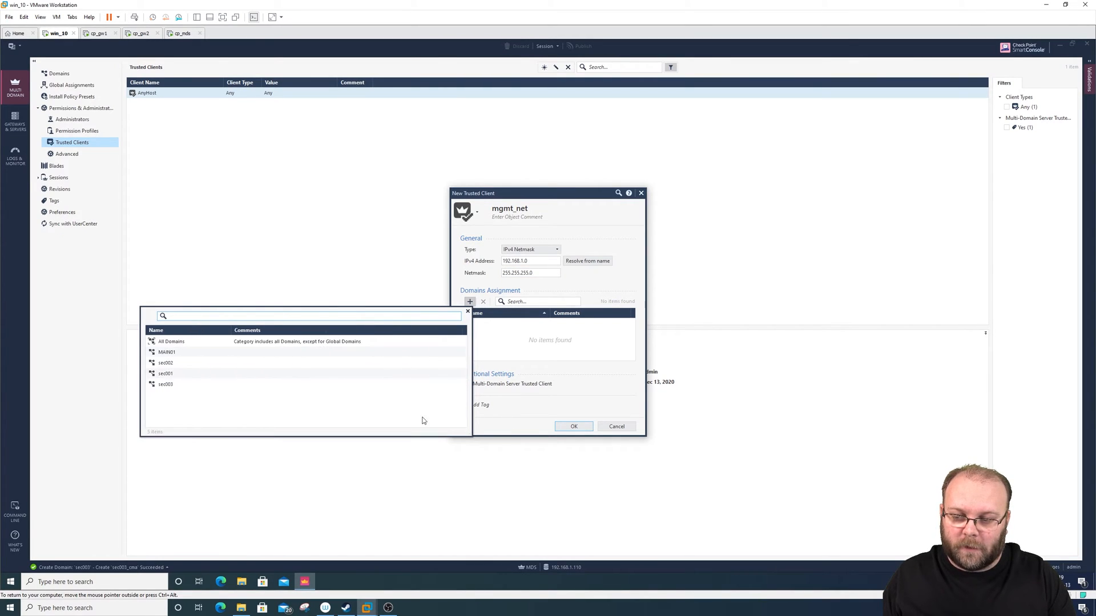
left_click(171, 342)
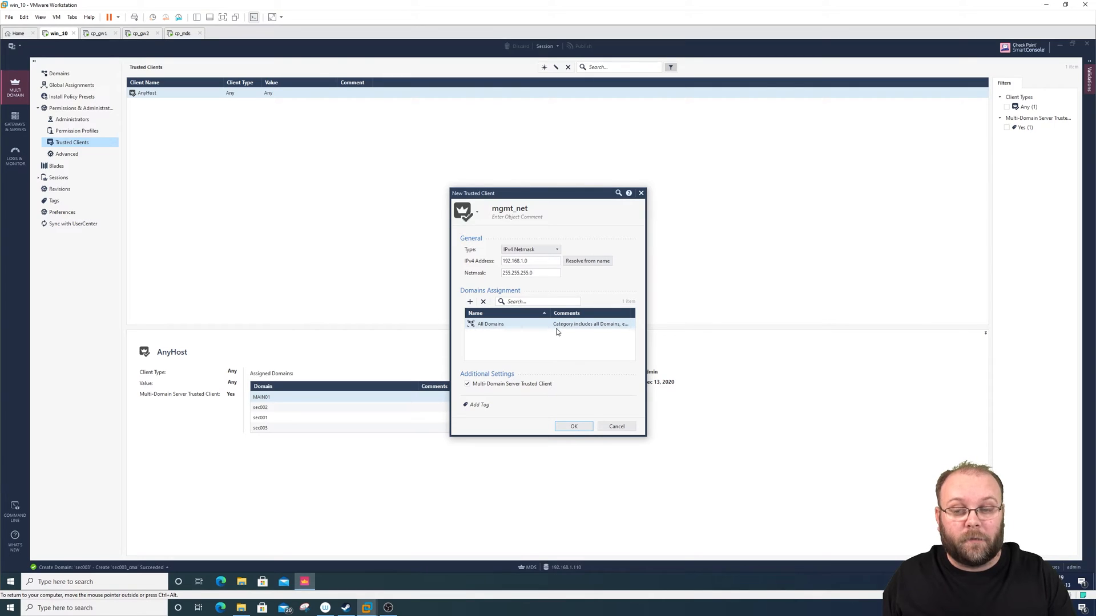
left_click(572, 427)
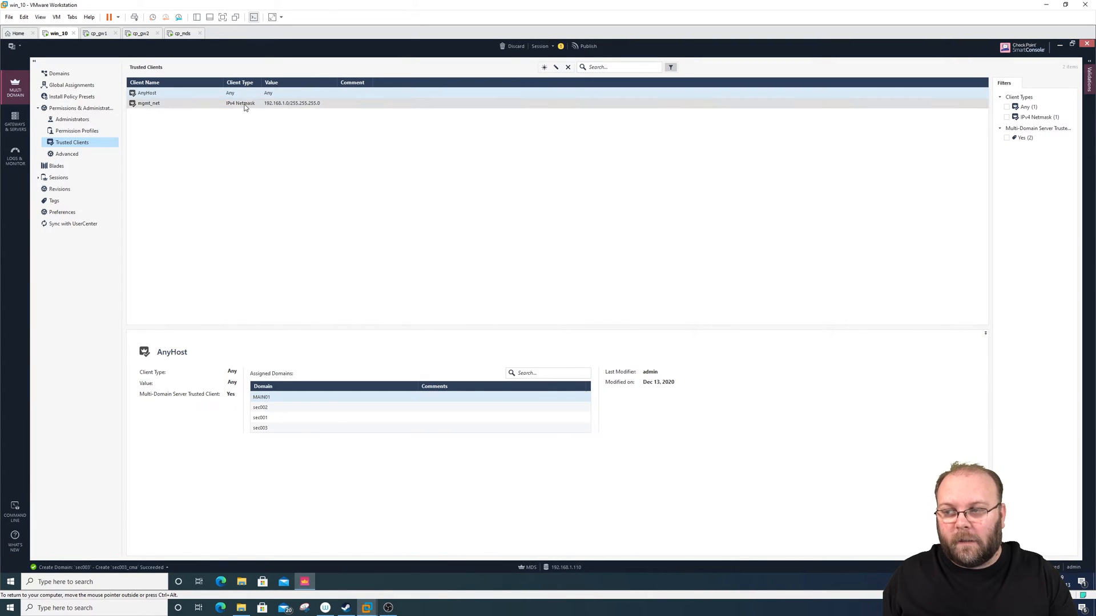
- Compare the assigned domains of the mgmt_net and AnyHost trusted clients
left_click(245, 104)
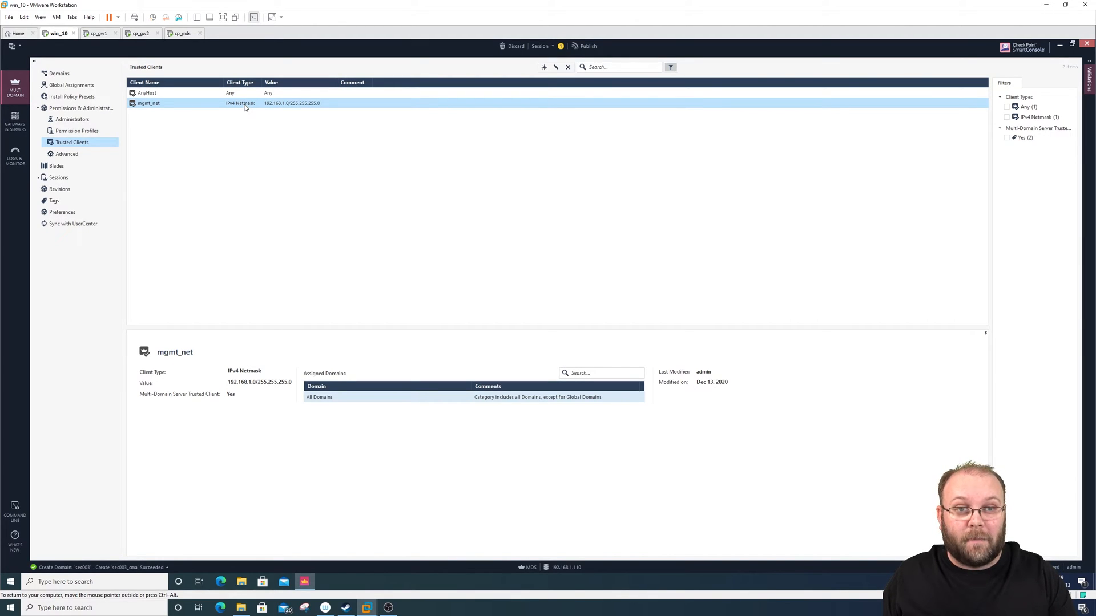
left_click(205, 96)
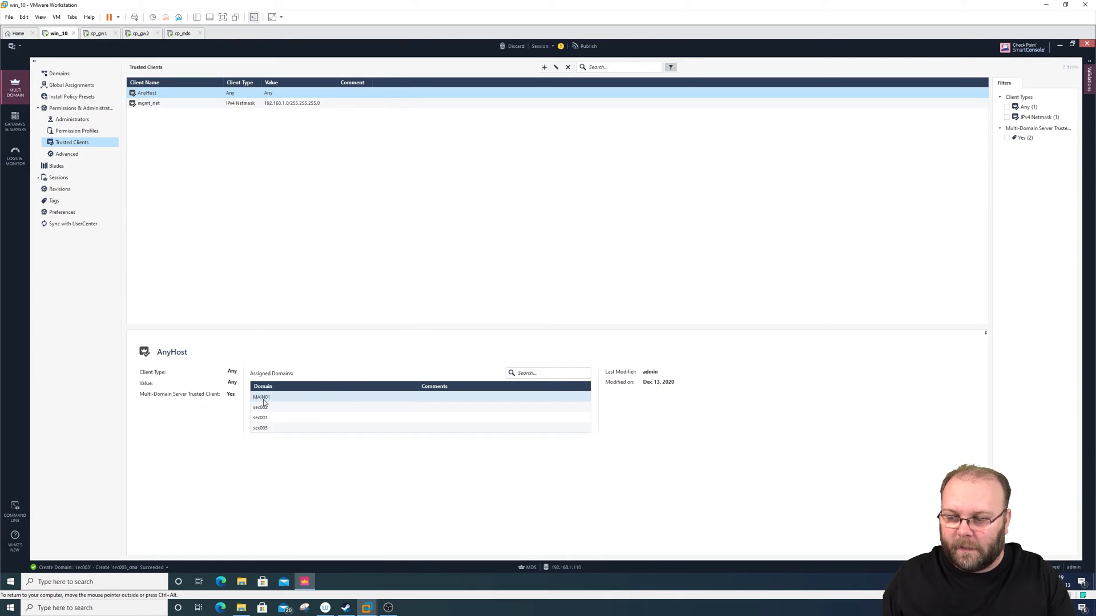
- Remove every assigned domain from the AnyHost trusted client, save it and publish the session
left_click_drag(264, 403, 265, 430)
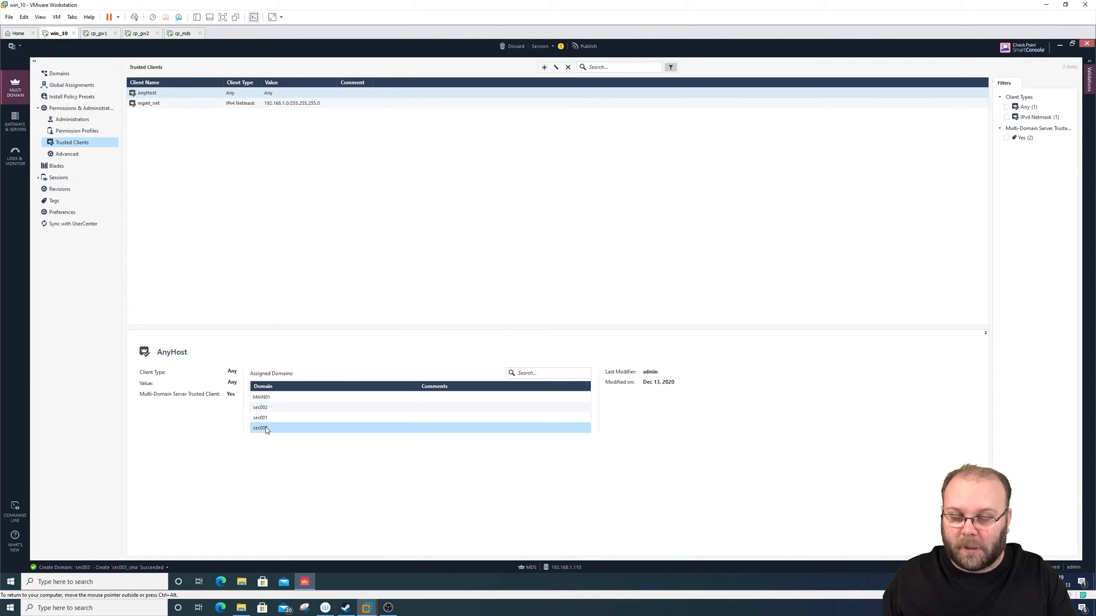
double_click(165, 96)
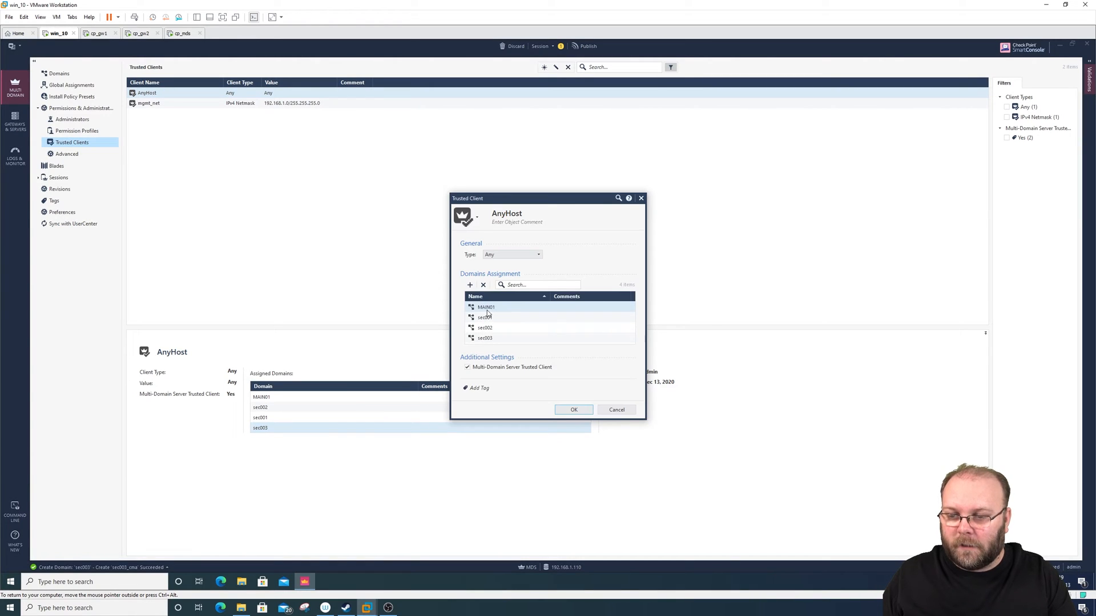
left_click(486, 309)
left_click(483, 285)
left_click(484, 285)
left_click(484, 285)
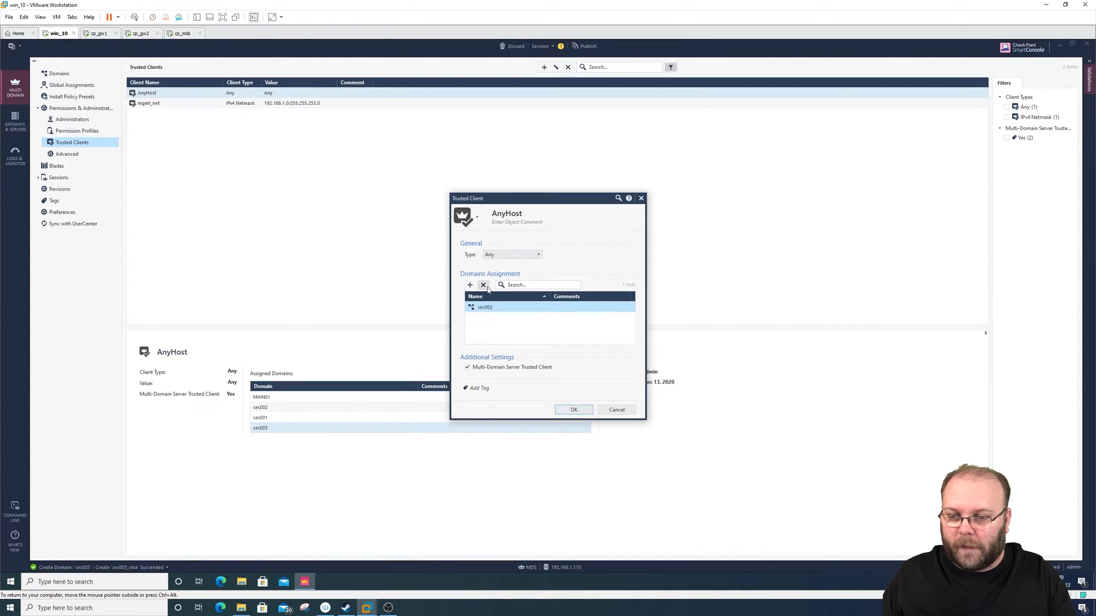
left_click(483, 285)
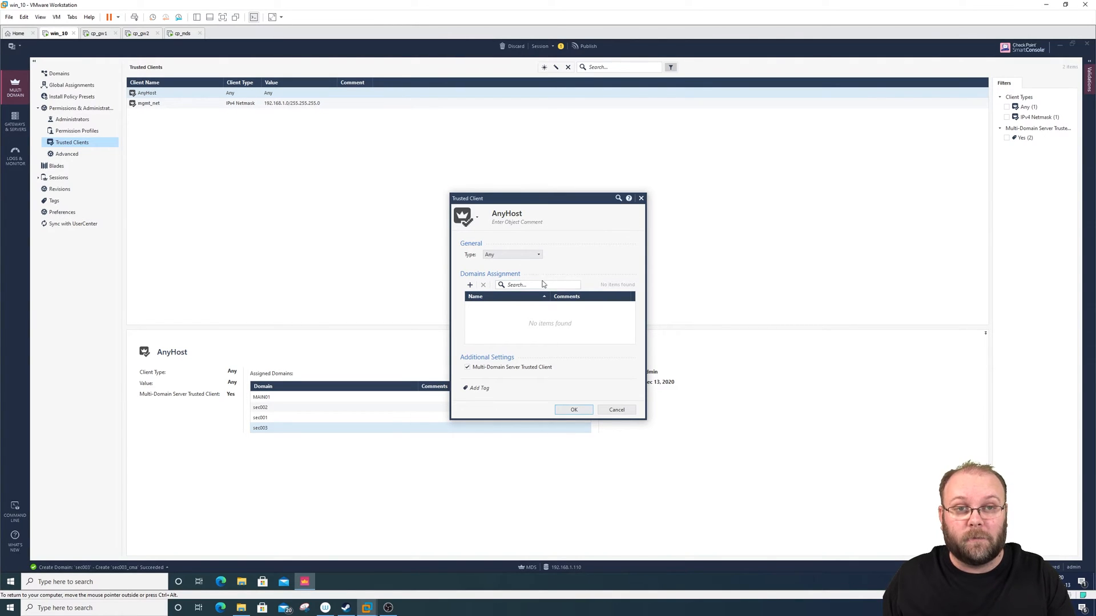
left_click(574, 412)
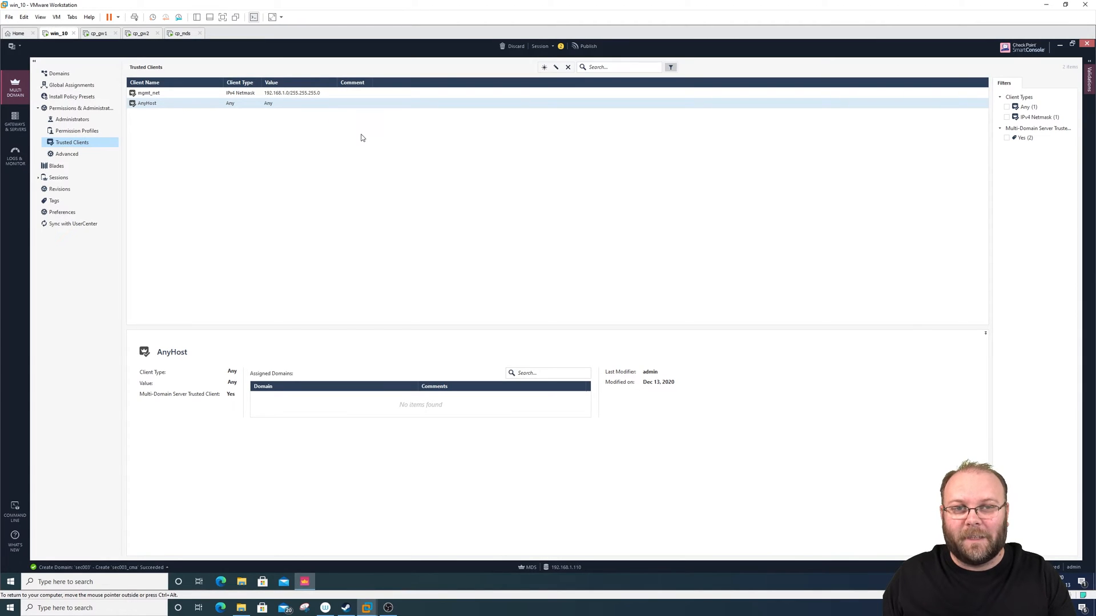
left_click(586, 46)
left_click(588, 368)
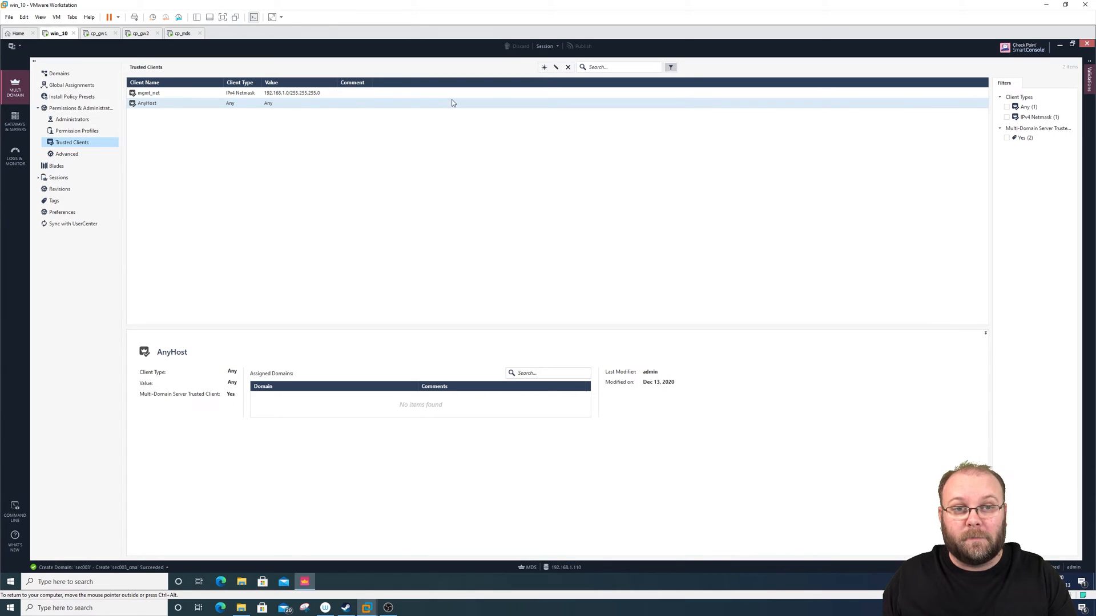
- Create a trusted client named customer1 with IPv4 address 10.10.10.10 and assign it to domain sec001
left_click(544, 67)
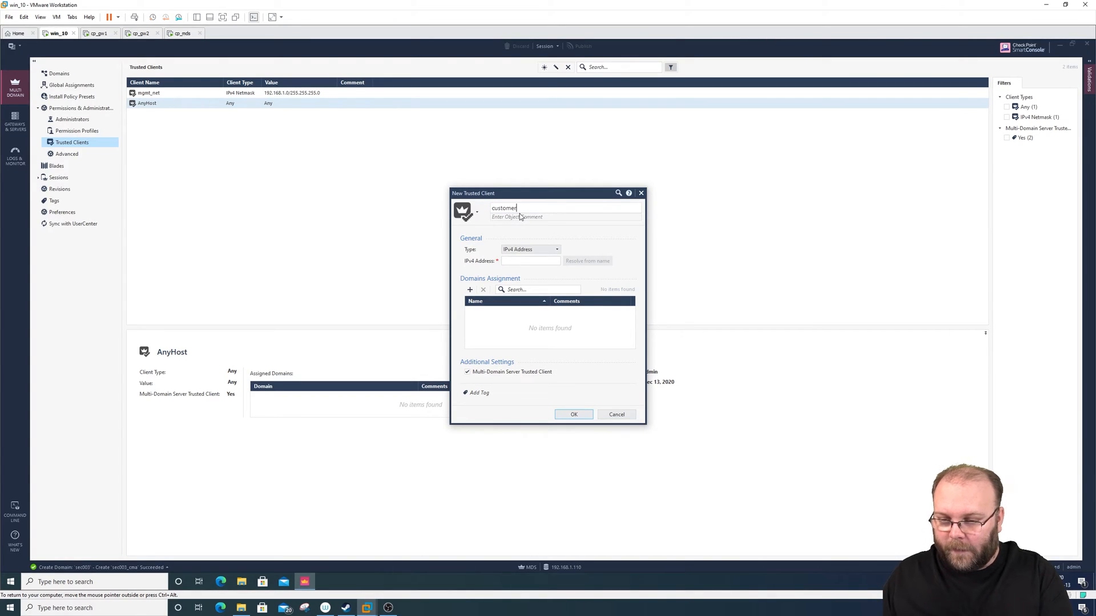
type("customer1")
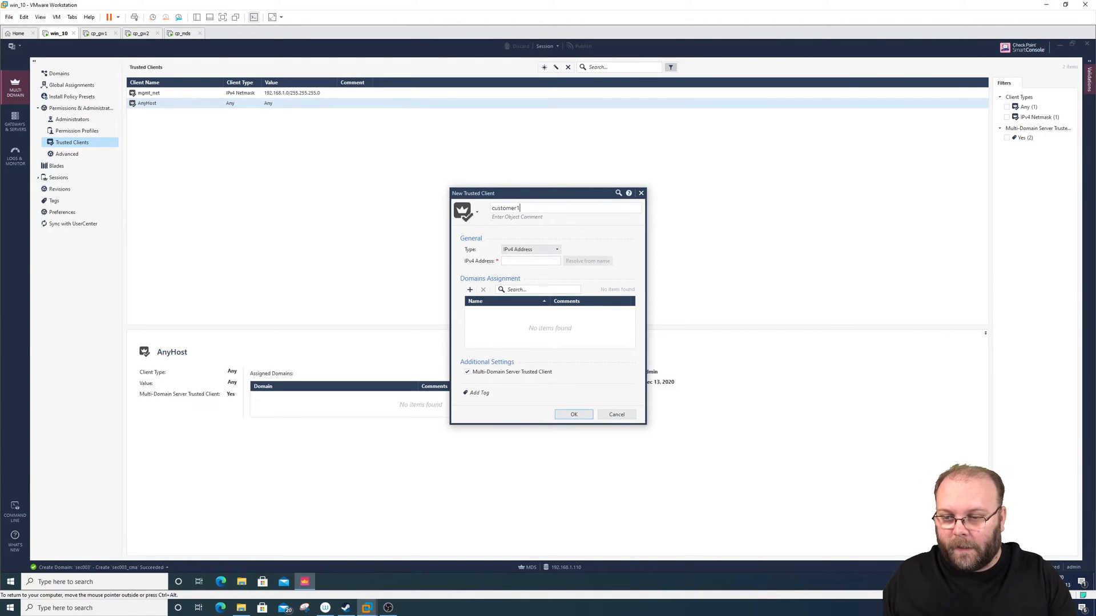
left_click(531, 261)
type("10.10.10.10")
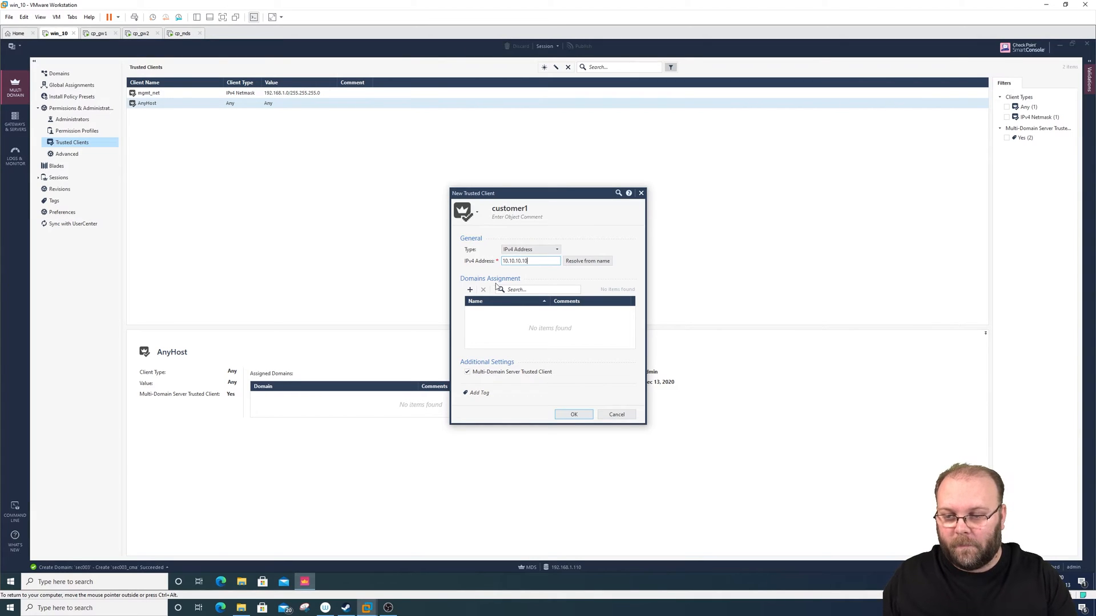
left_click(470, 289)
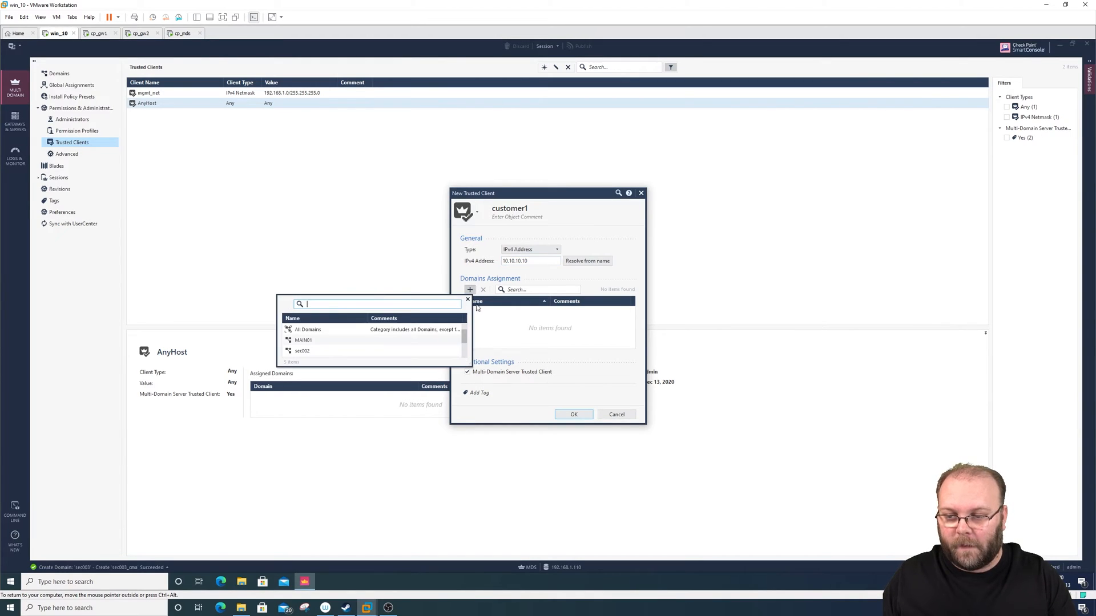
scroll(318, 348, "down", 1)
left_click(308, 339)
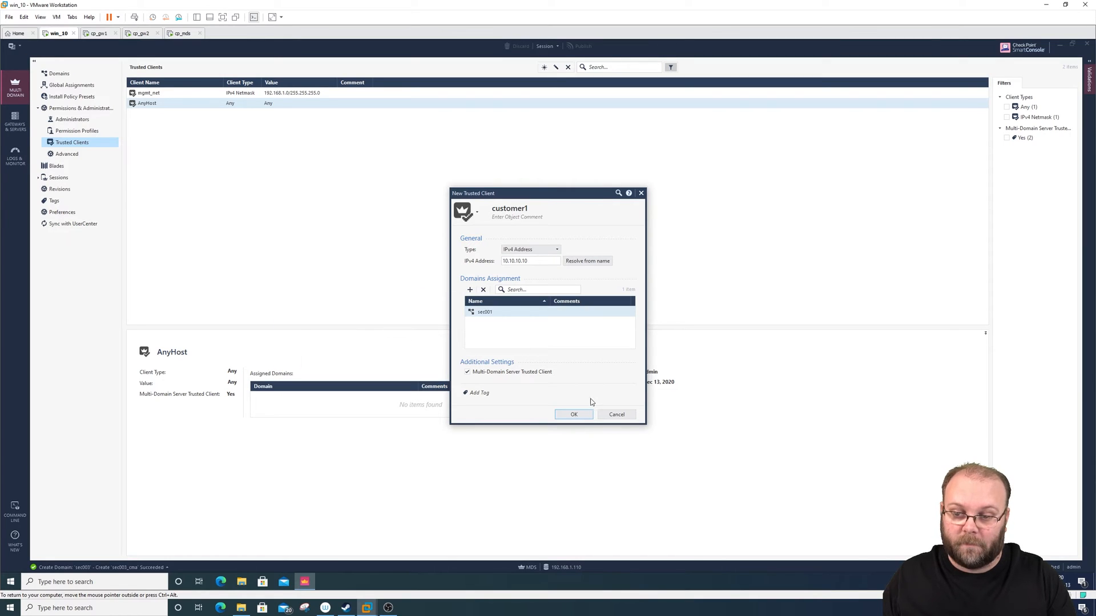
left_click(581, 413)
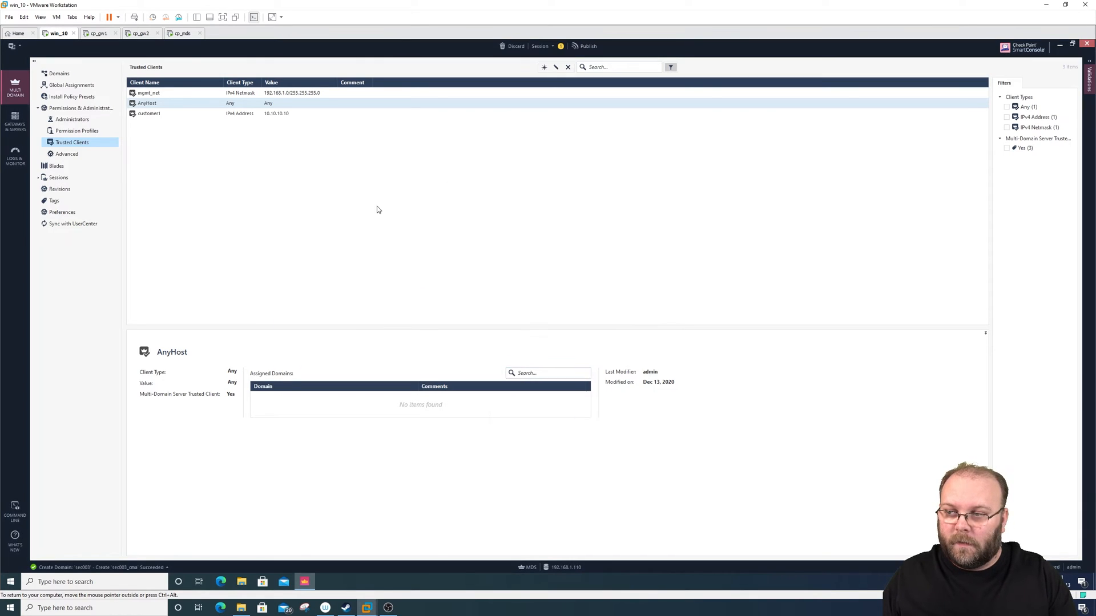
- Compare the assigned domains of customer1, mgmt_net and AnyHost, and publish the new trusted client
left_click(186, 114)
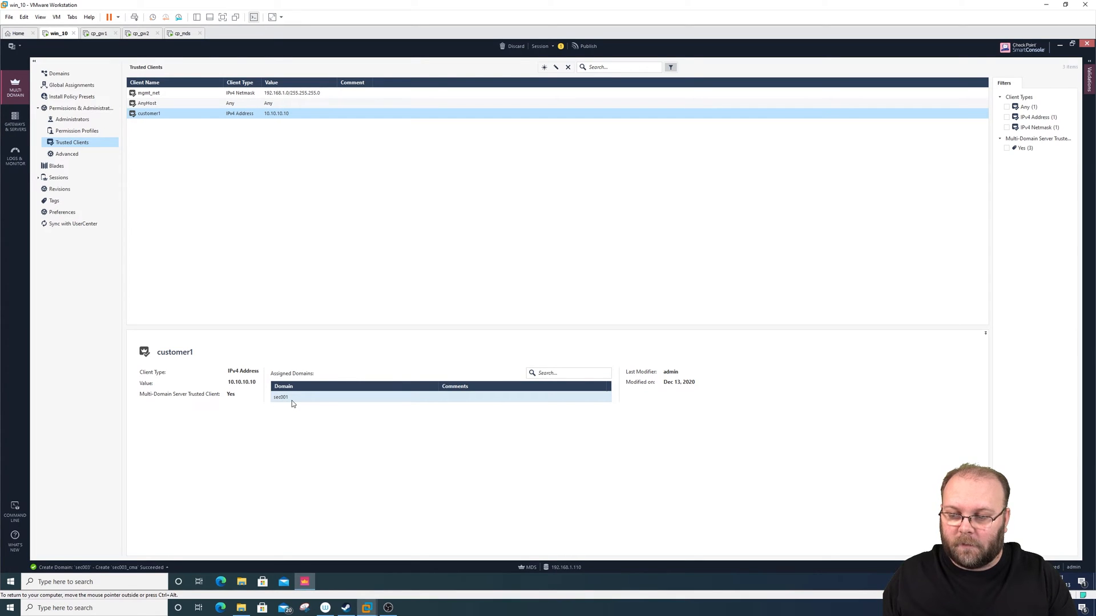
left_click(164, 95)
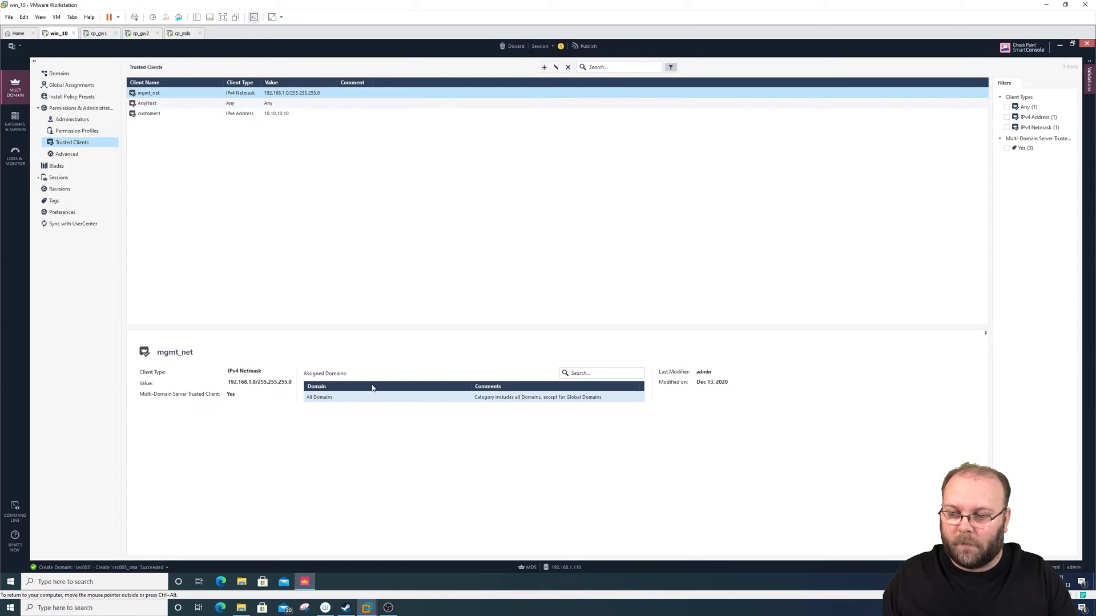
left_click(174, 105)
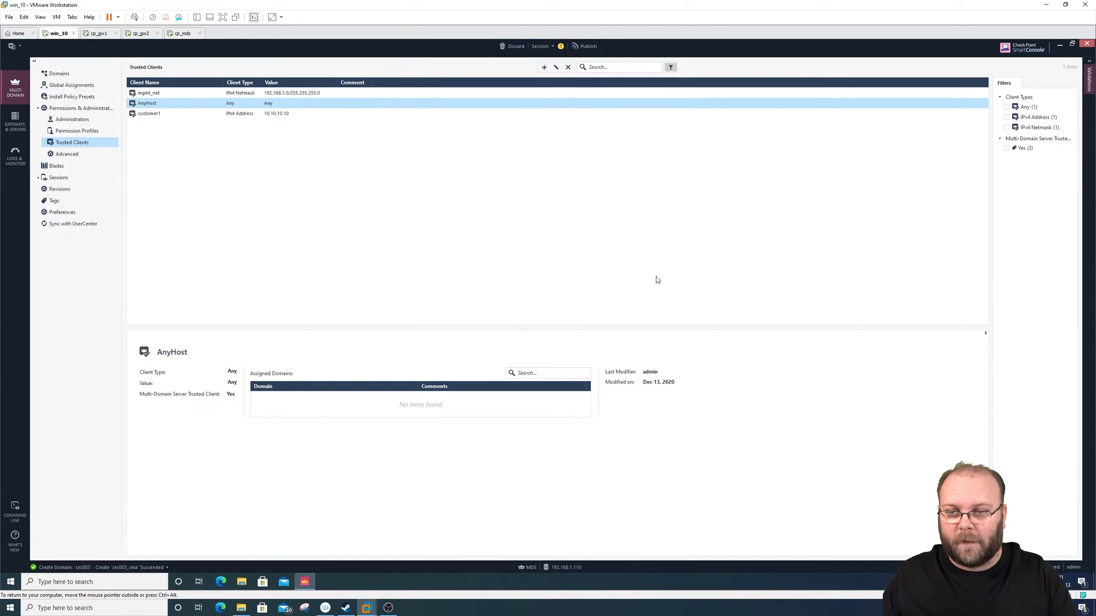
left_click(585, 46)
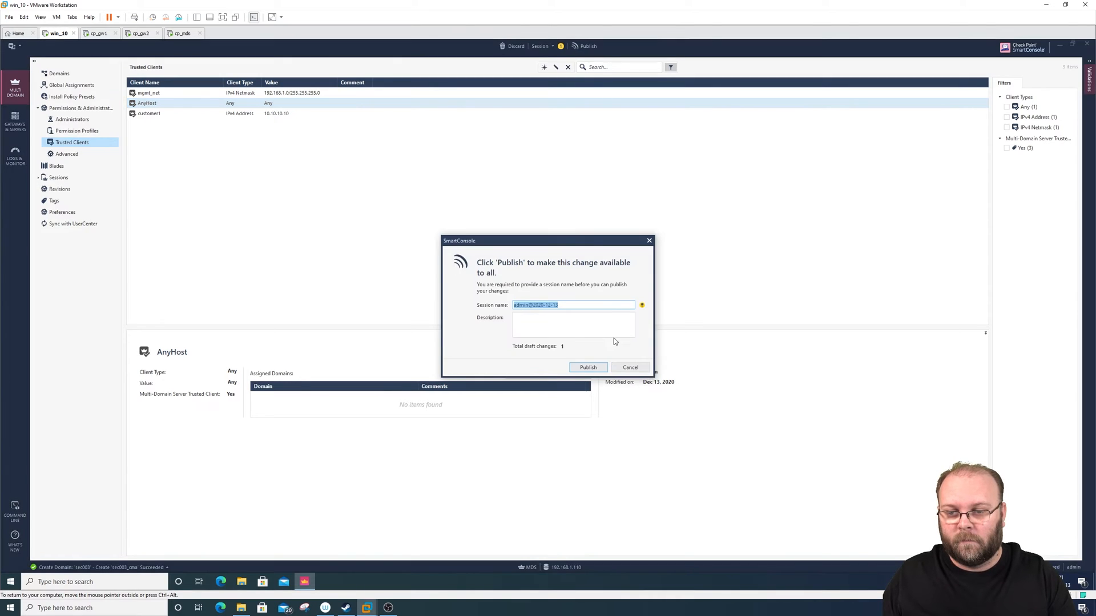
left_click(576, 367)
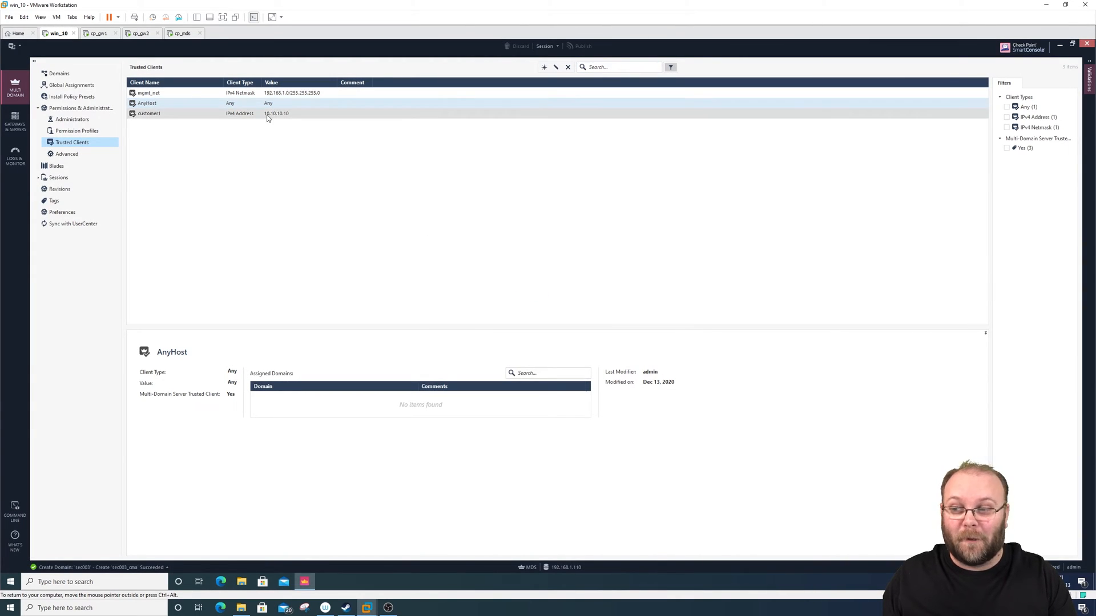
- Add the comment volvo to the customer1 trusted client and save it
left_click(184, 117)
double_click(163, 113)
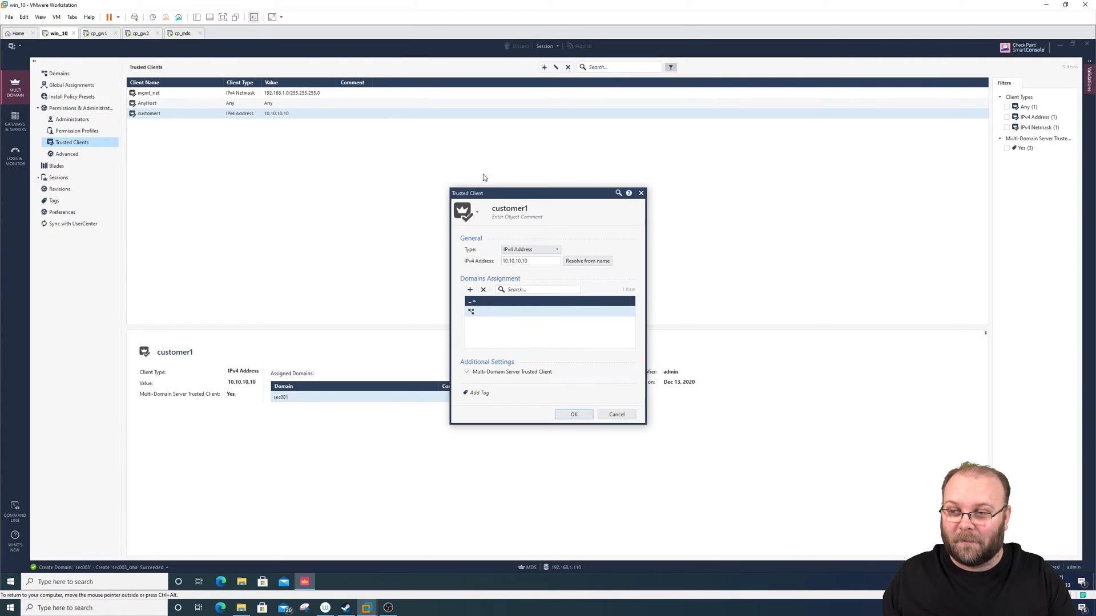
type("v")
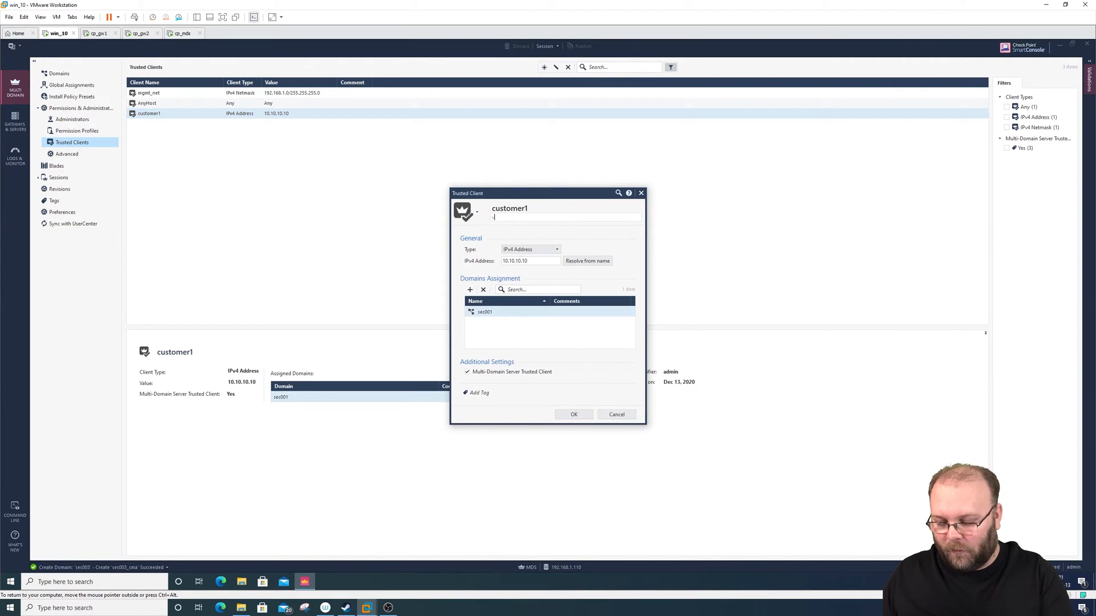
type("olvo")
left_click(581, 415)
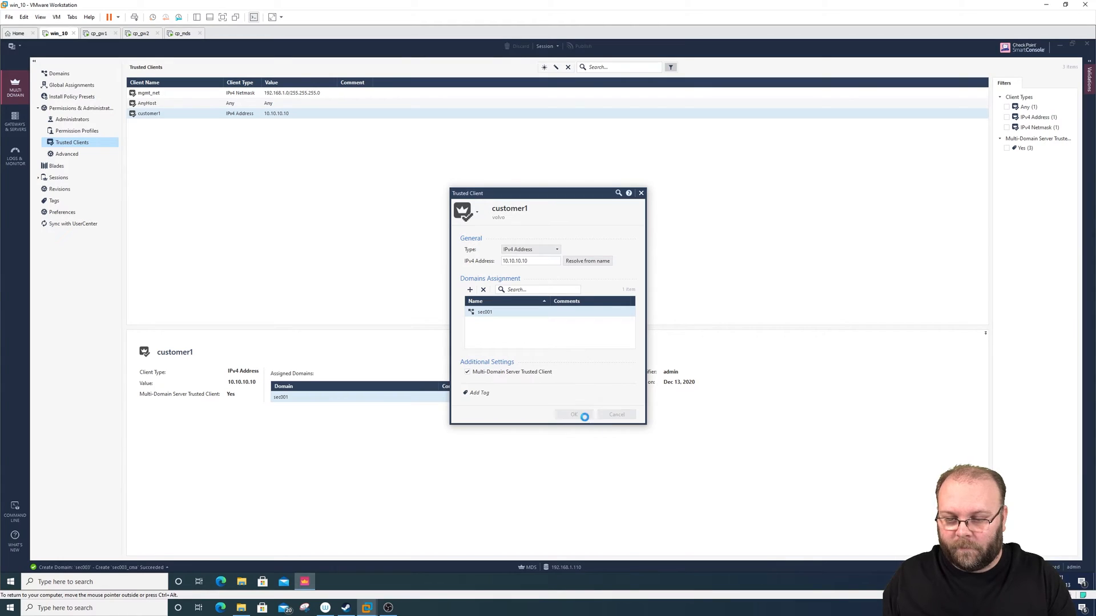
- Search the trusted clients for volvo, publish the comment change and clear the search
left_click(628, 67)
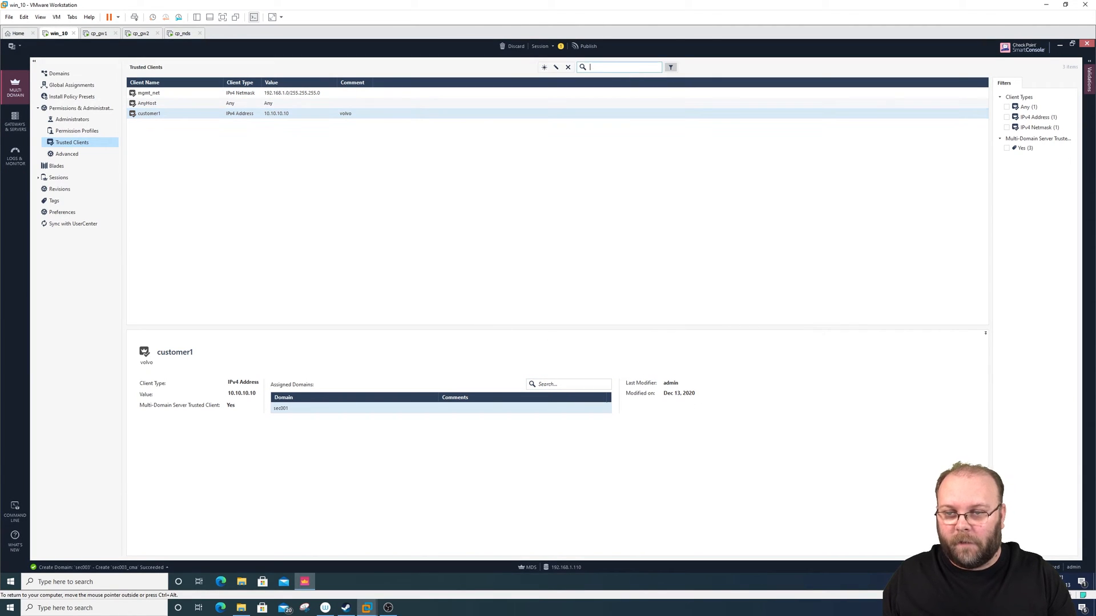
type("volvo")
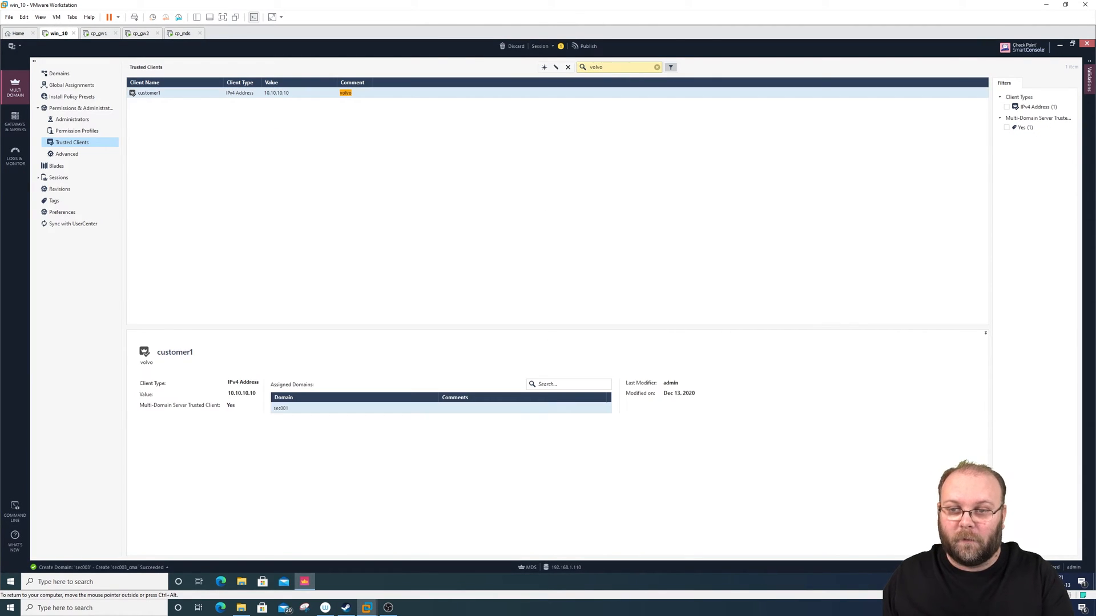
left_click(586, 50)
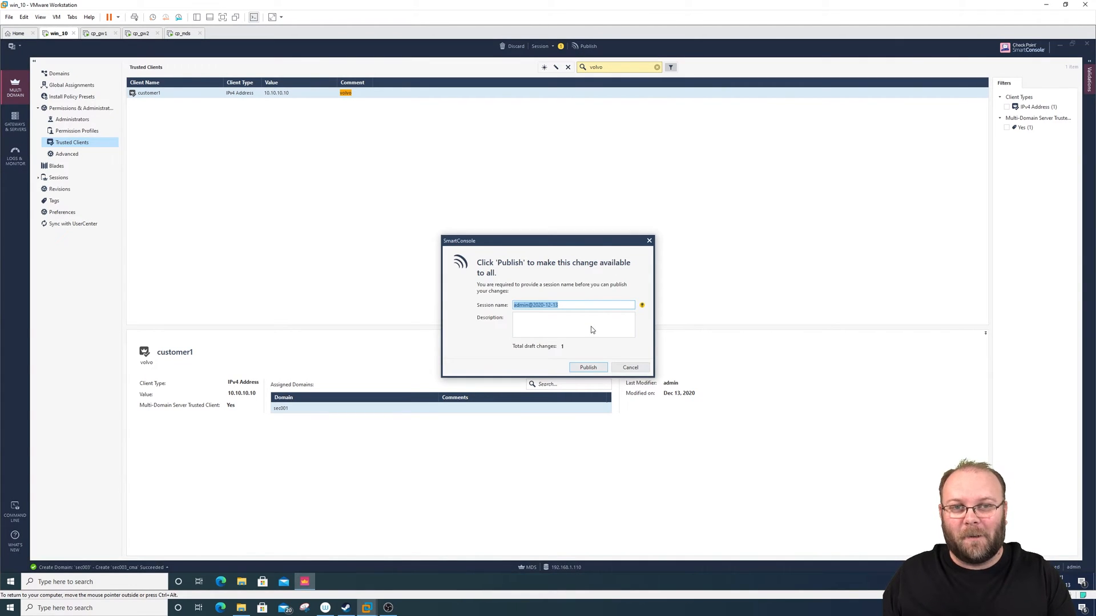
left_click(588, 368)
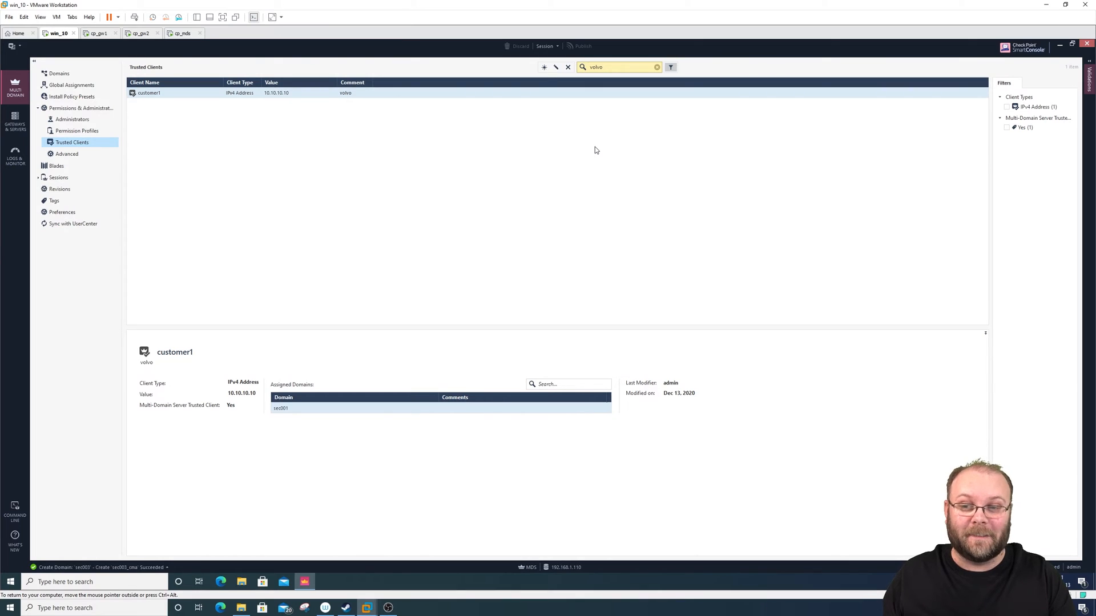
left_click(657, 67)
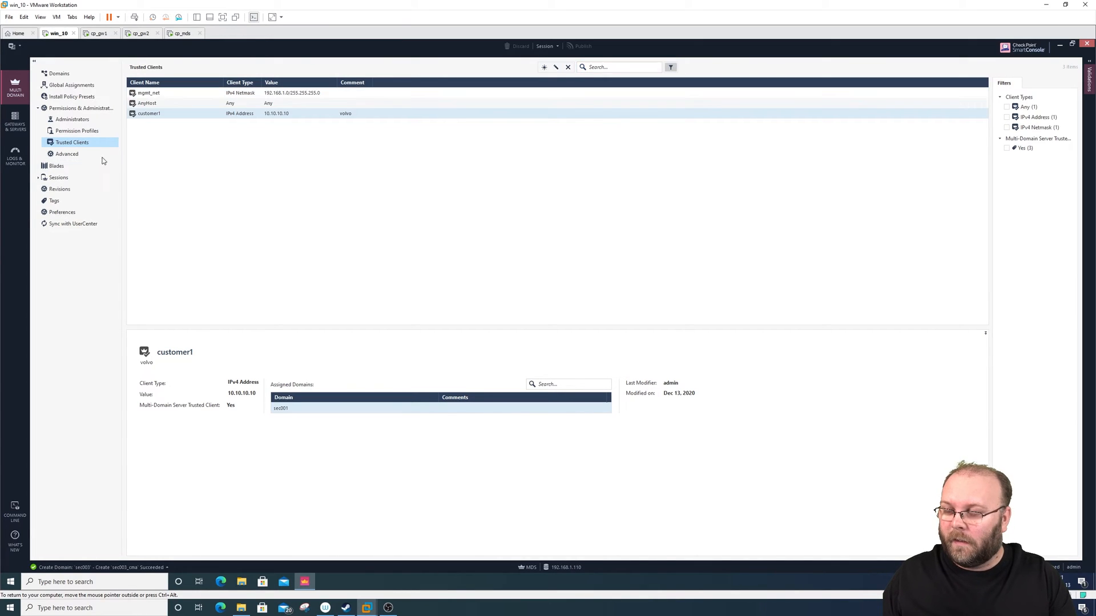
- Review the administrators and the Global entry in the domains overview, and return to the administrators list
left_click(88, 118)
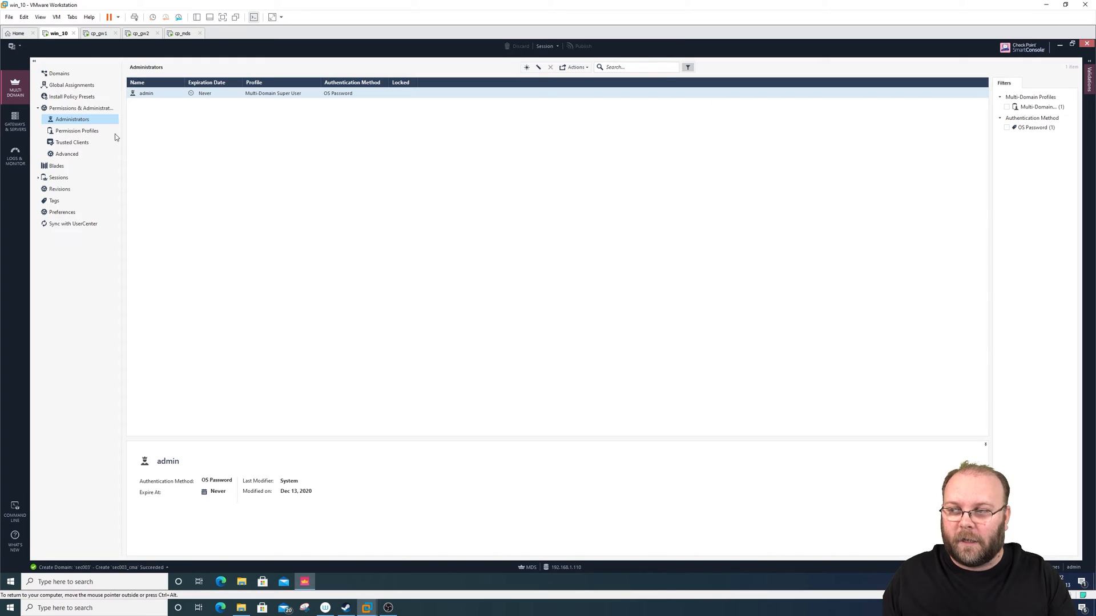
left_click(56, 73)
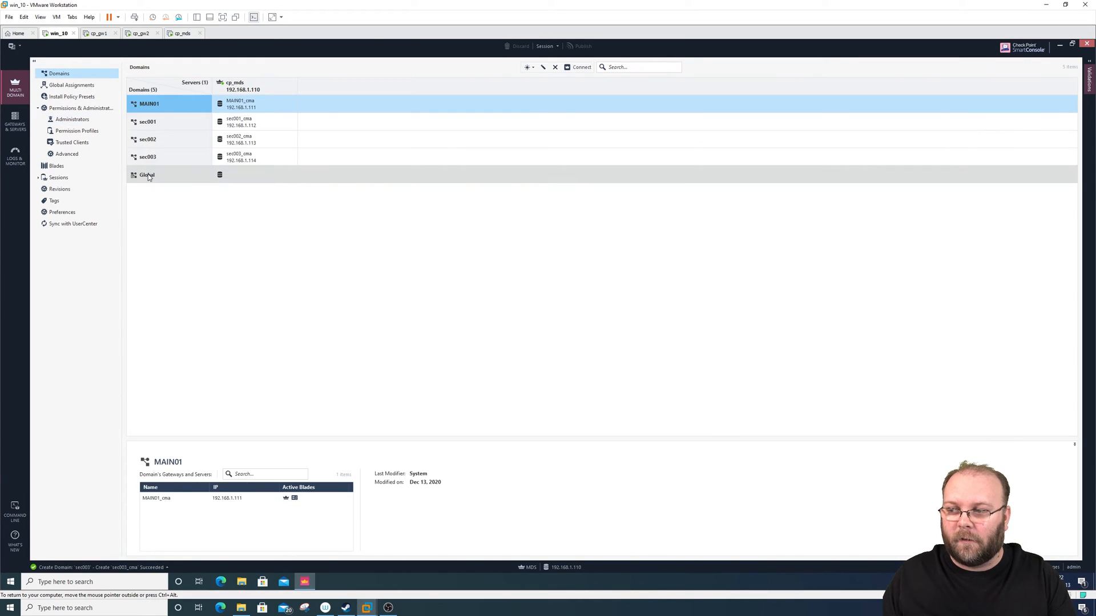
left_click(184, 175)
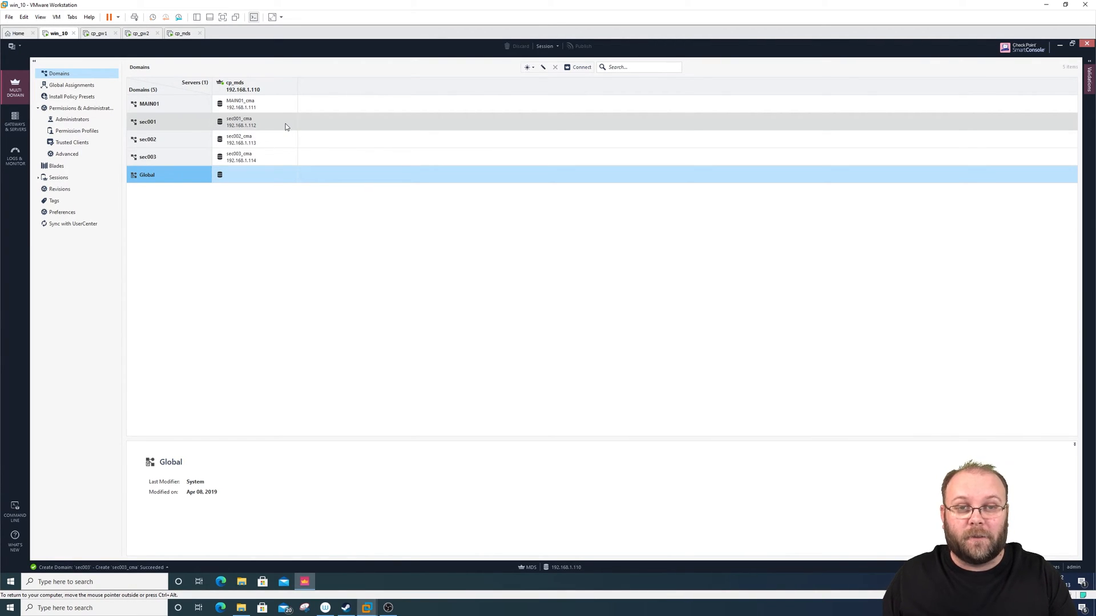
left_click(94, 121)
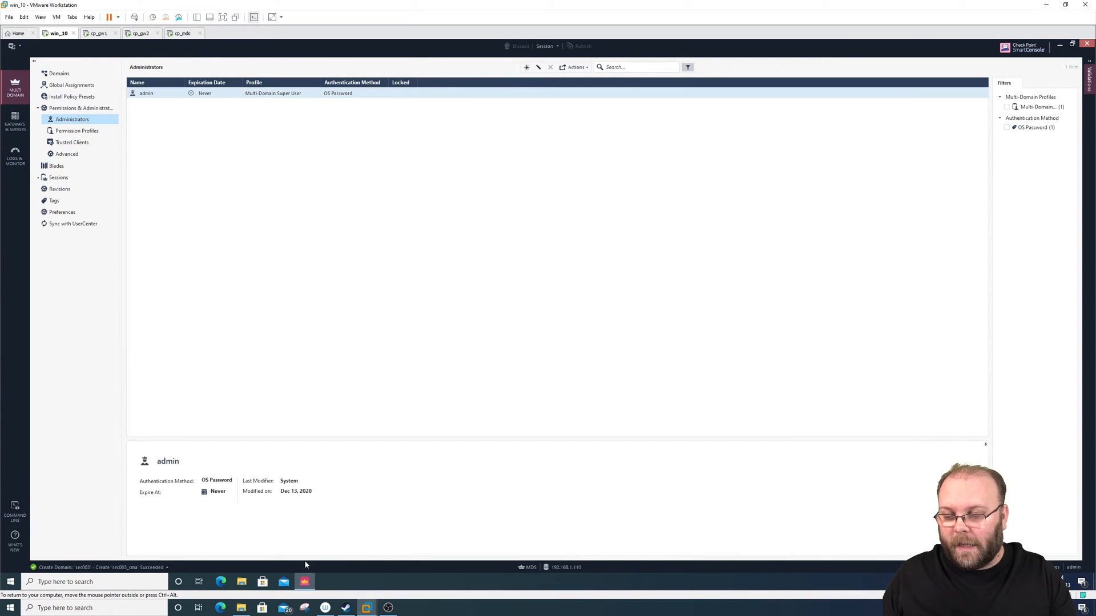
right_click(304, 582)
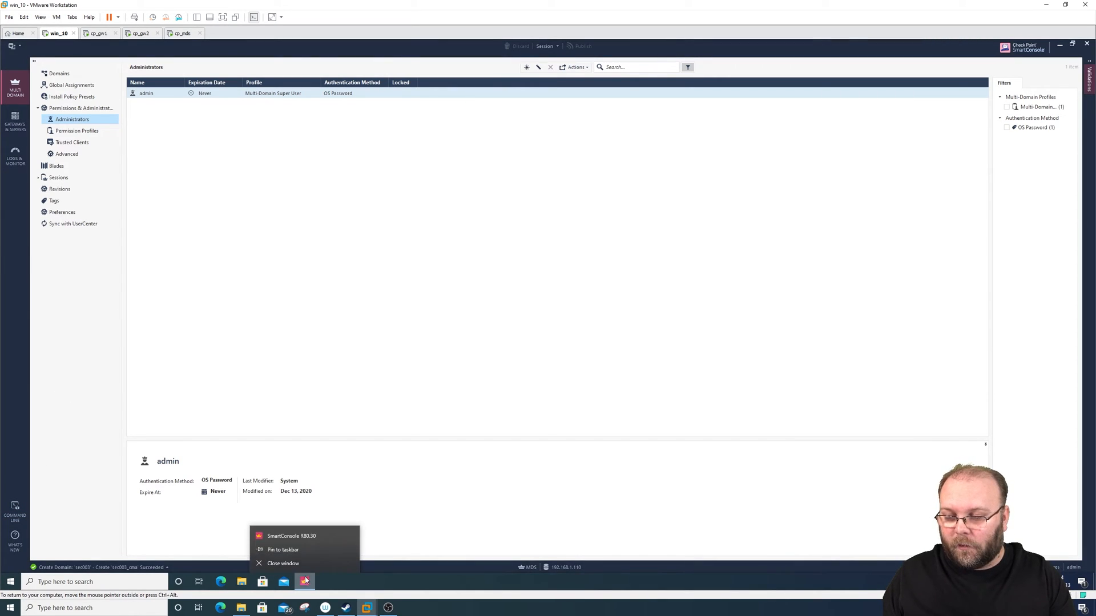
left_click(291, 536)
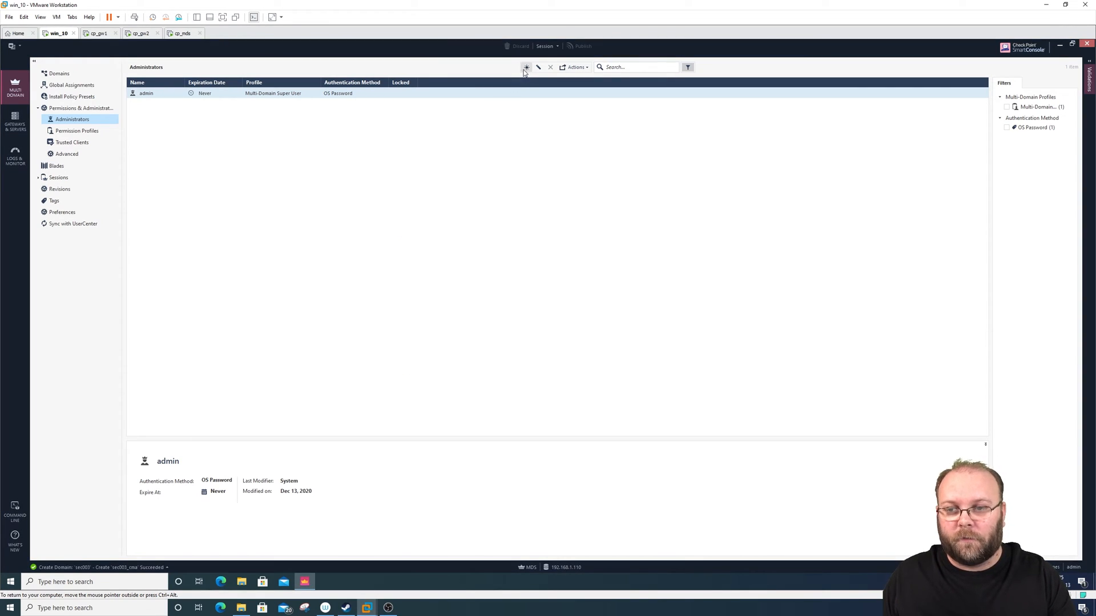
- Start a new administrator and enter the administrator's full name as the object name
left_click(525, 68)
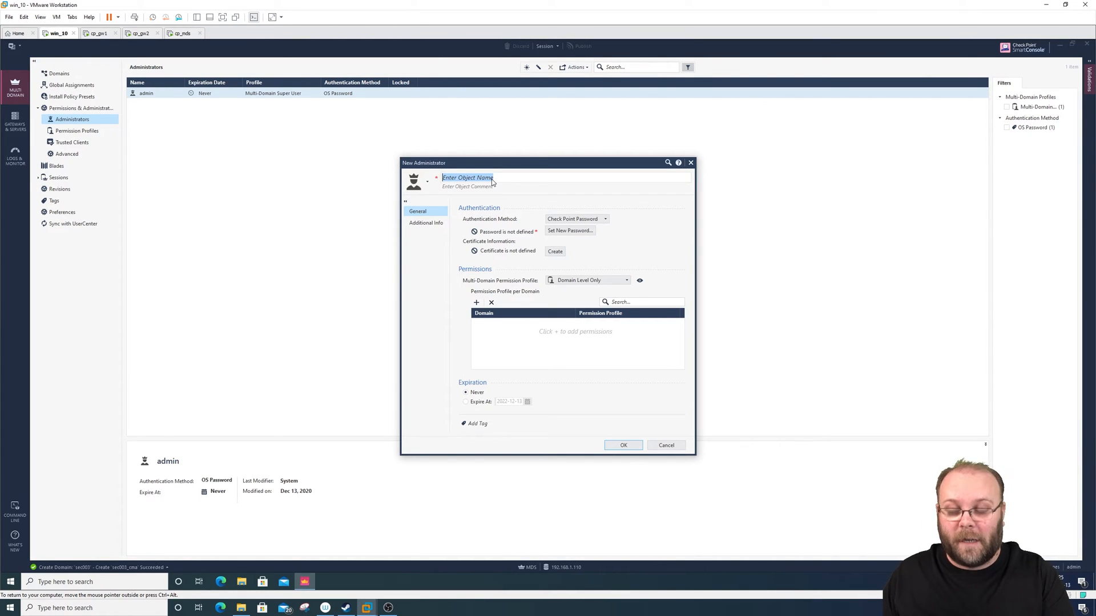
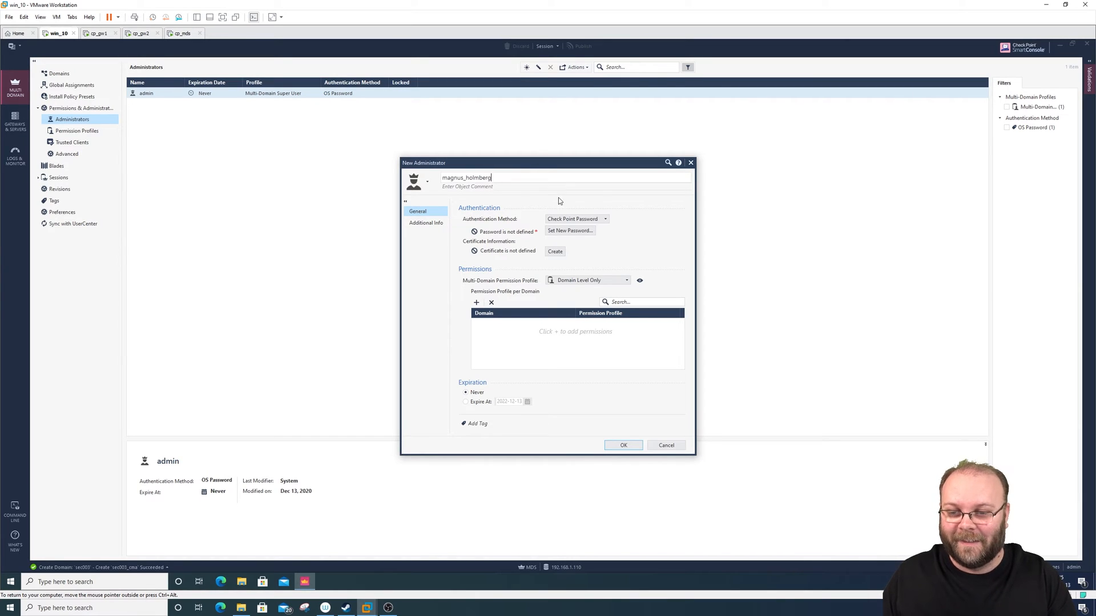
- Try RADIUS as the administrator's authentication method, view its server choices, and return to Check Point Password
left_click(598, 222)
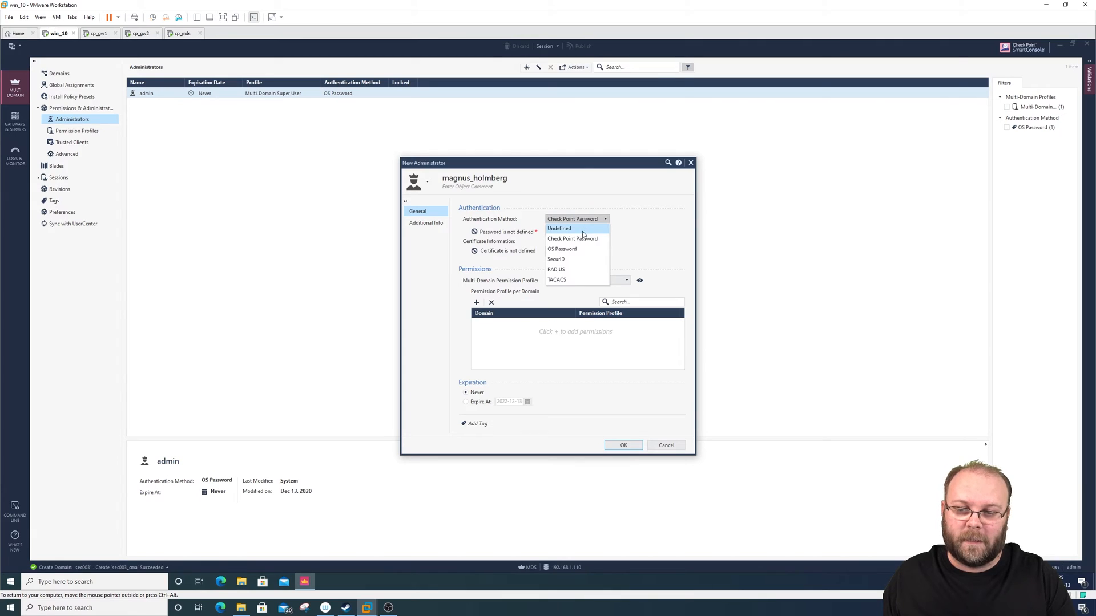
left_click(568, 269)
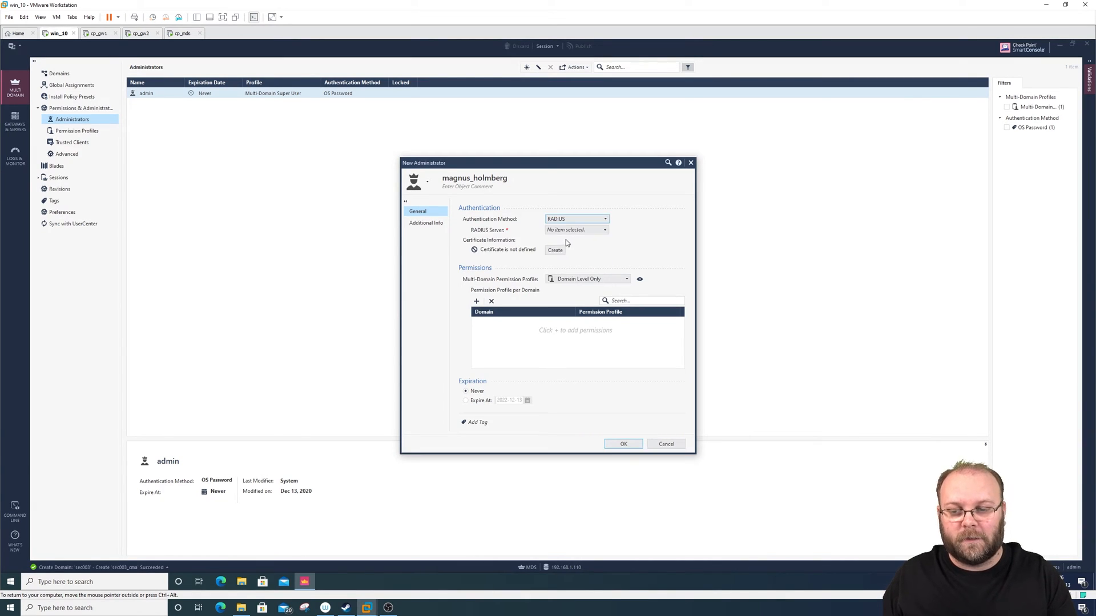
left_click(569, 229)
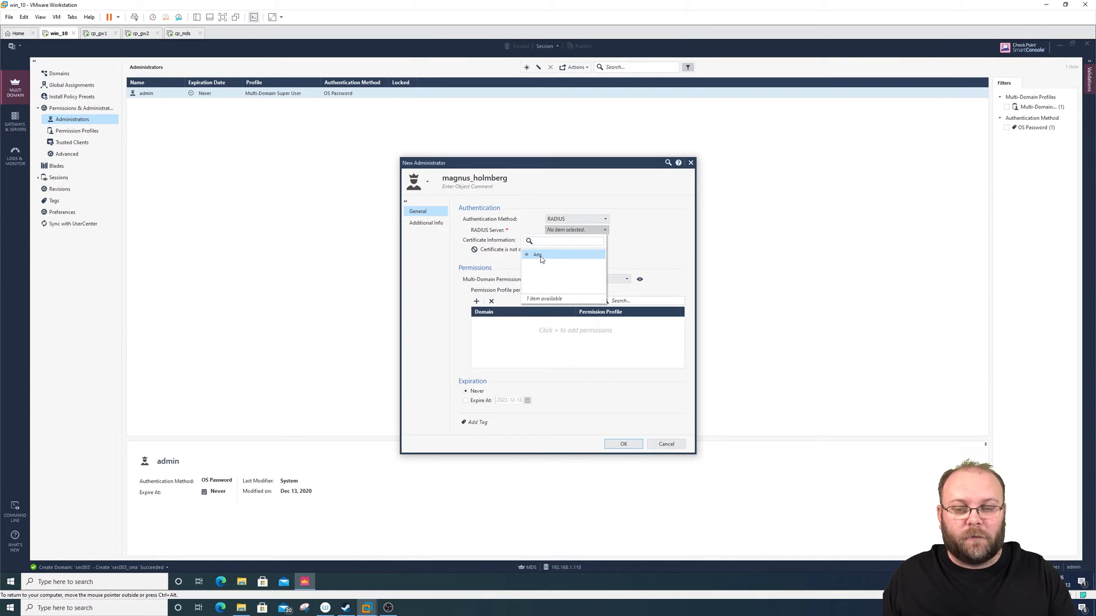
left_click(573, 219)
left_click(574, 219)
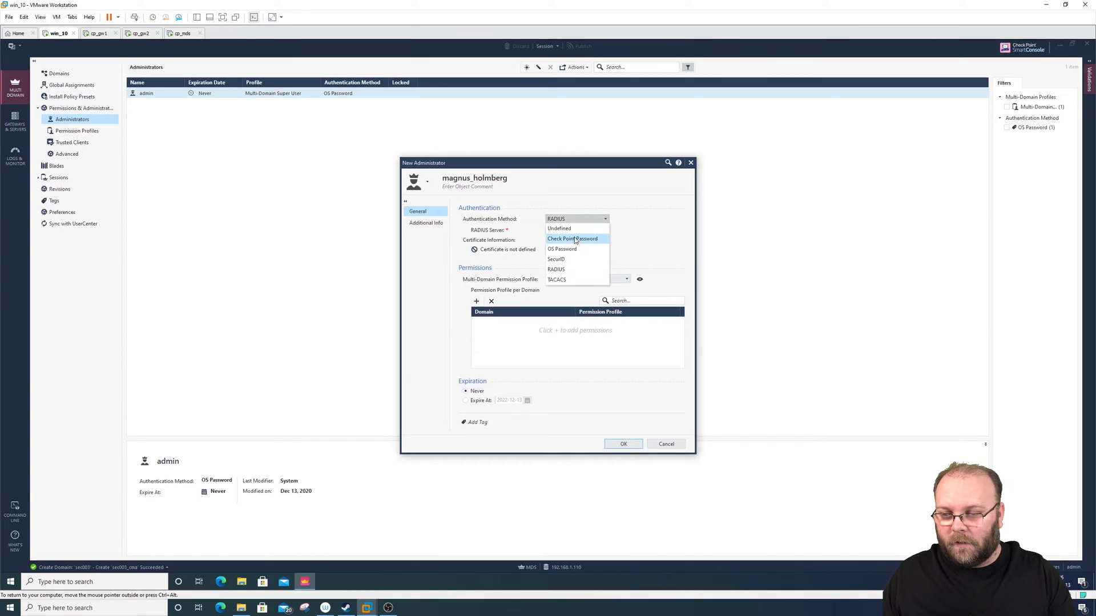
left_click(576, 238)
- Set a new password for the administrator by filling in the password and confirmation fields
left_click(571, 231)
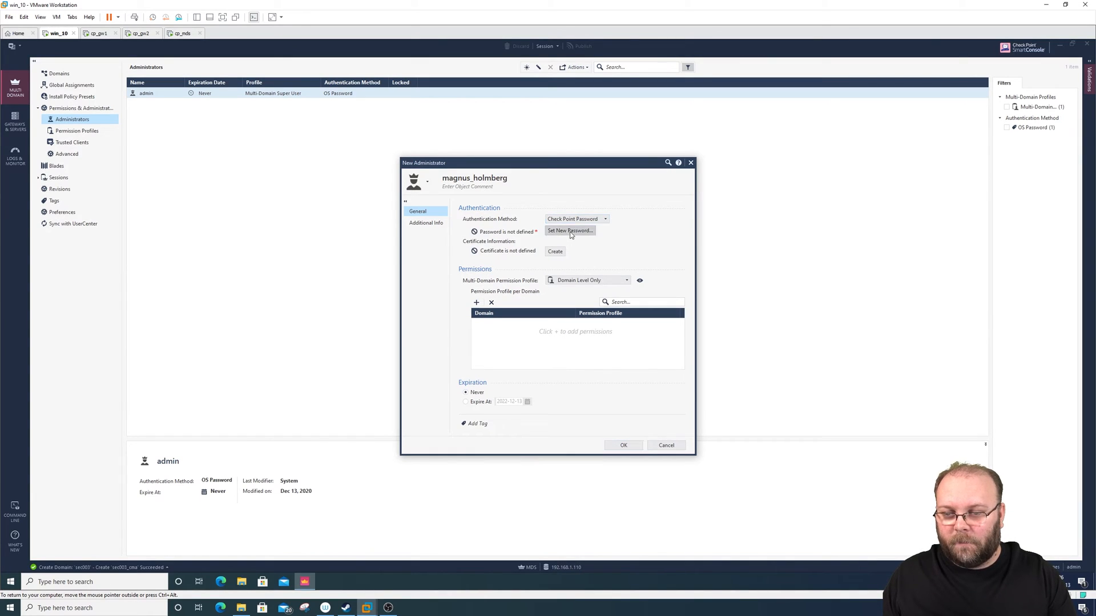
left_click_drag(572, 278, 588, 268)
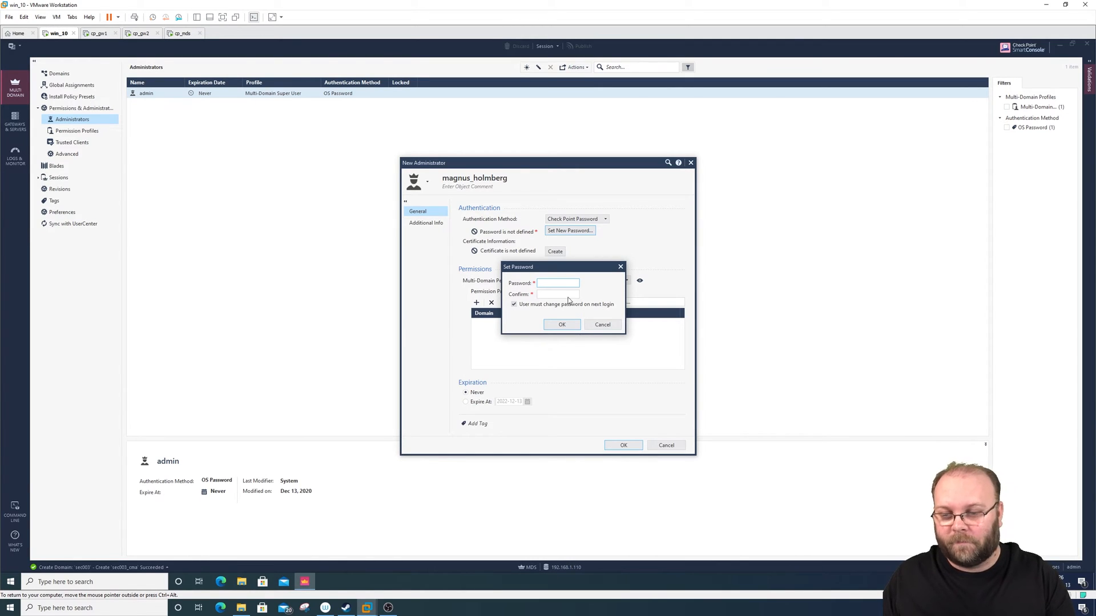
type("**********")
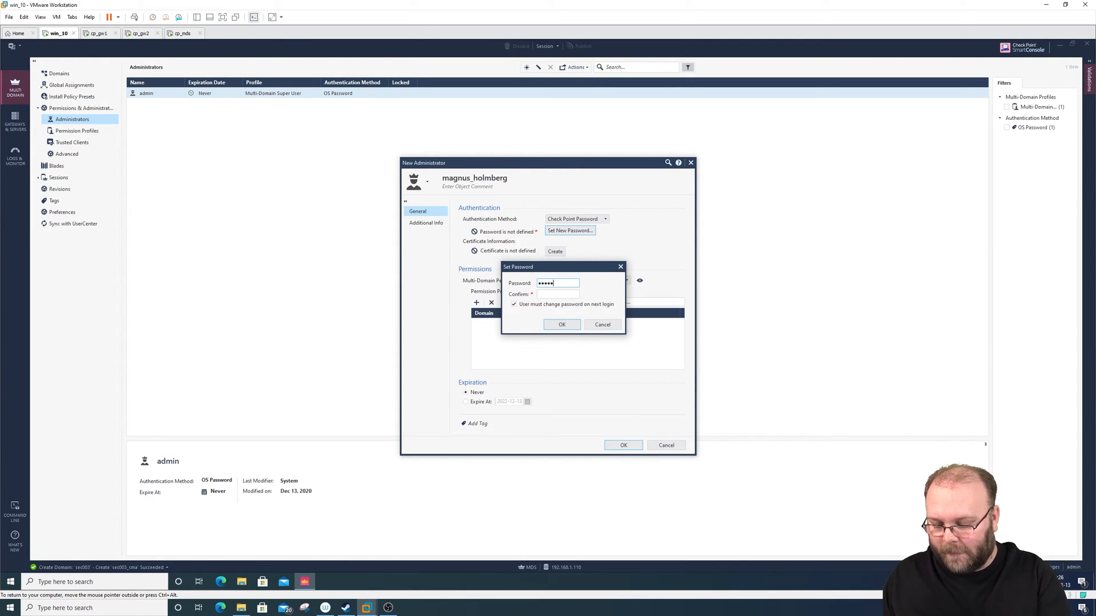
key("Tab")
type("****")
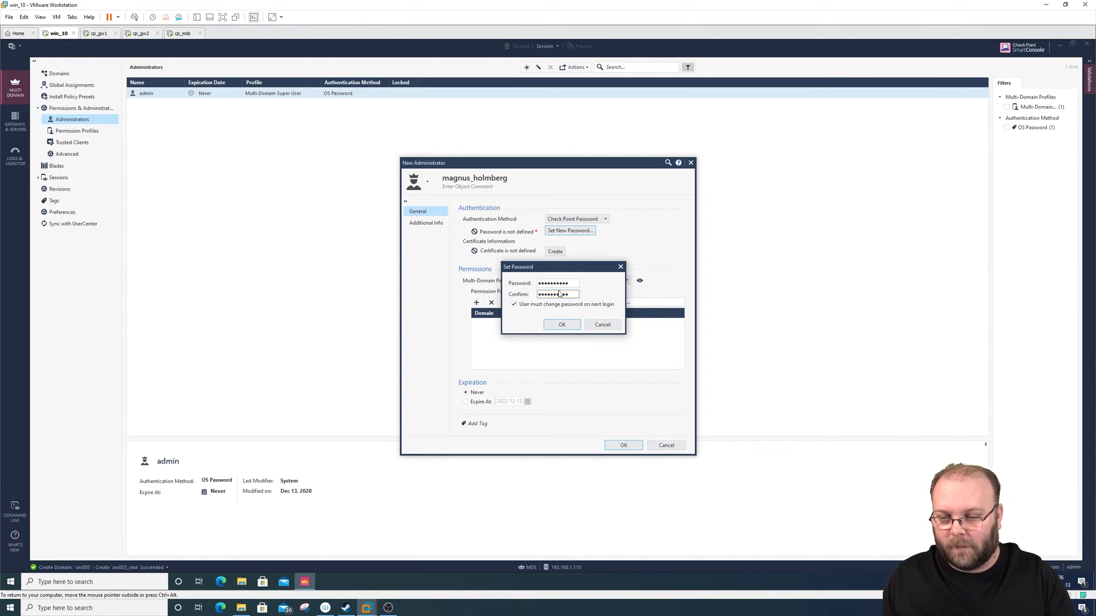
type("******")
left_click(571, 326)
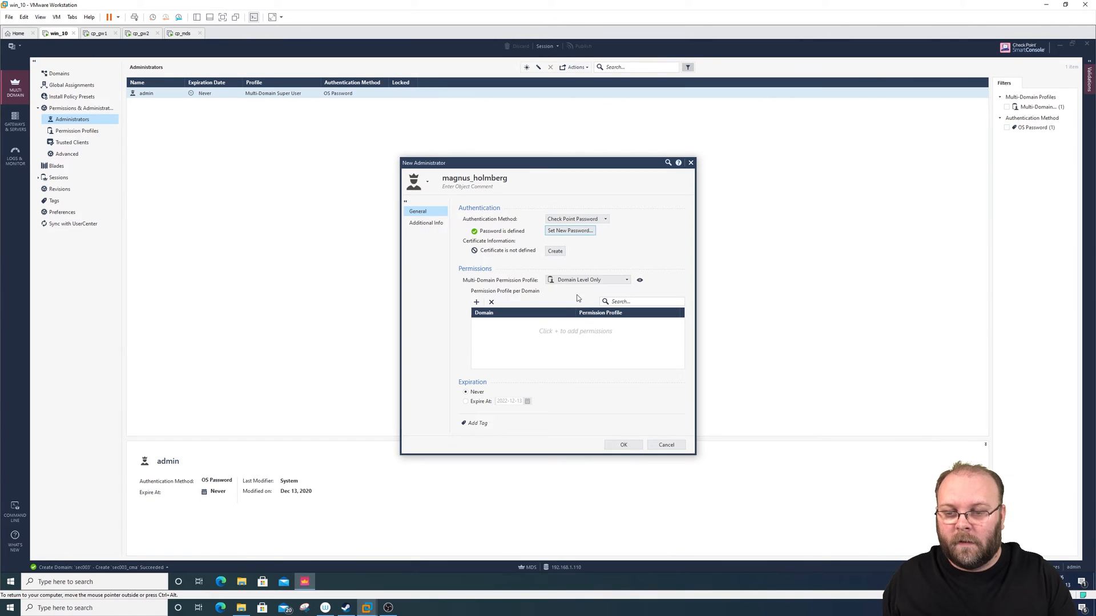
- Try the Multi-Domain Super User and Domain Super User permission profiles, and examine the Domain Super User profile's details
mouse_move(579, 283)
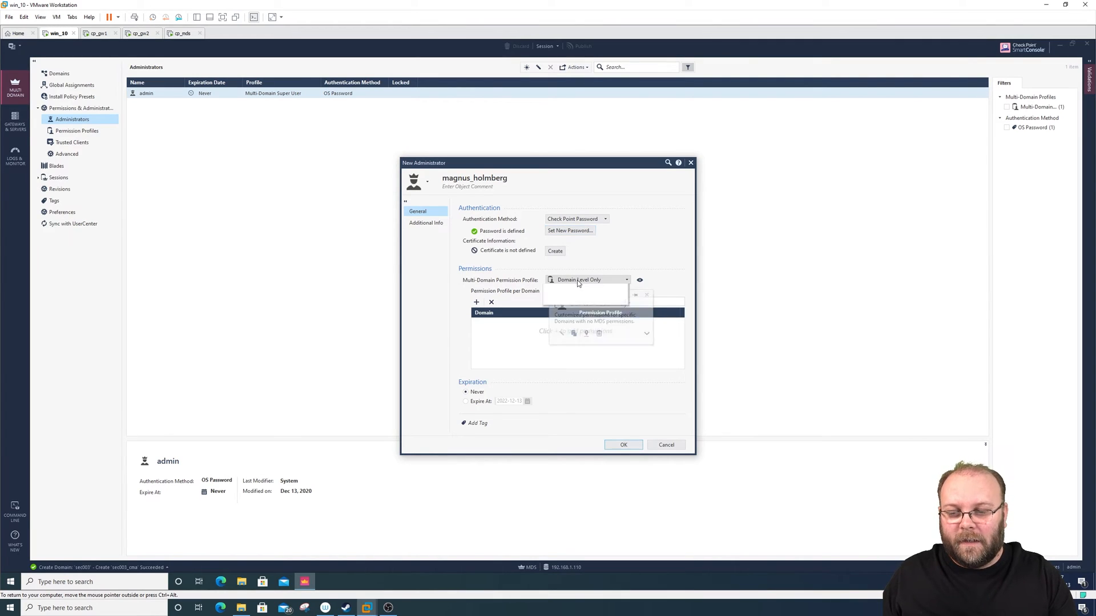
left_click(578, 281)
left_click(583, 305)
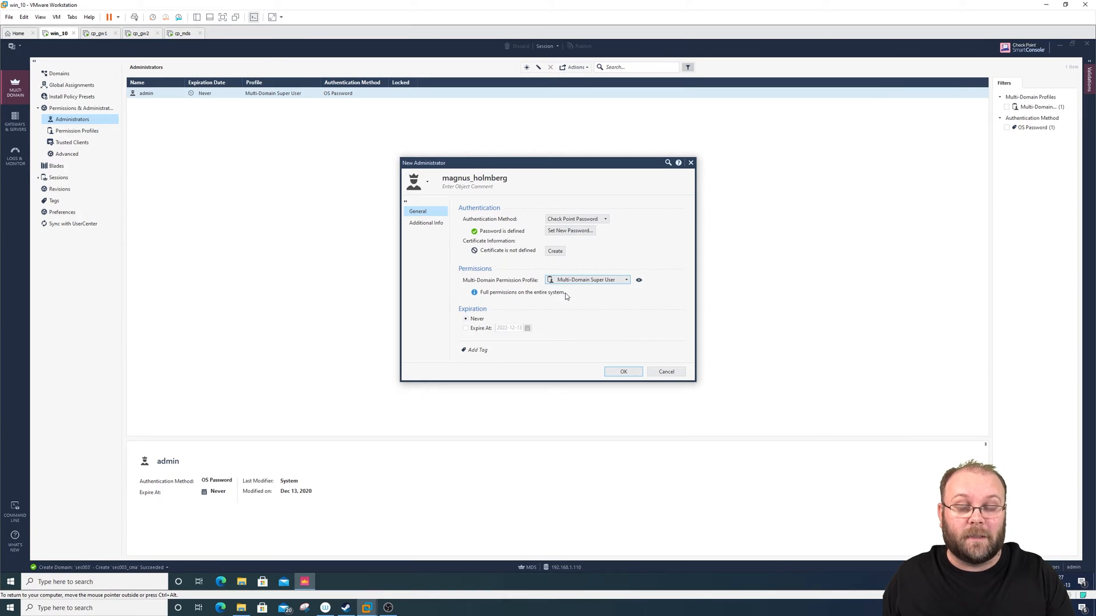
left_click(616, 280)
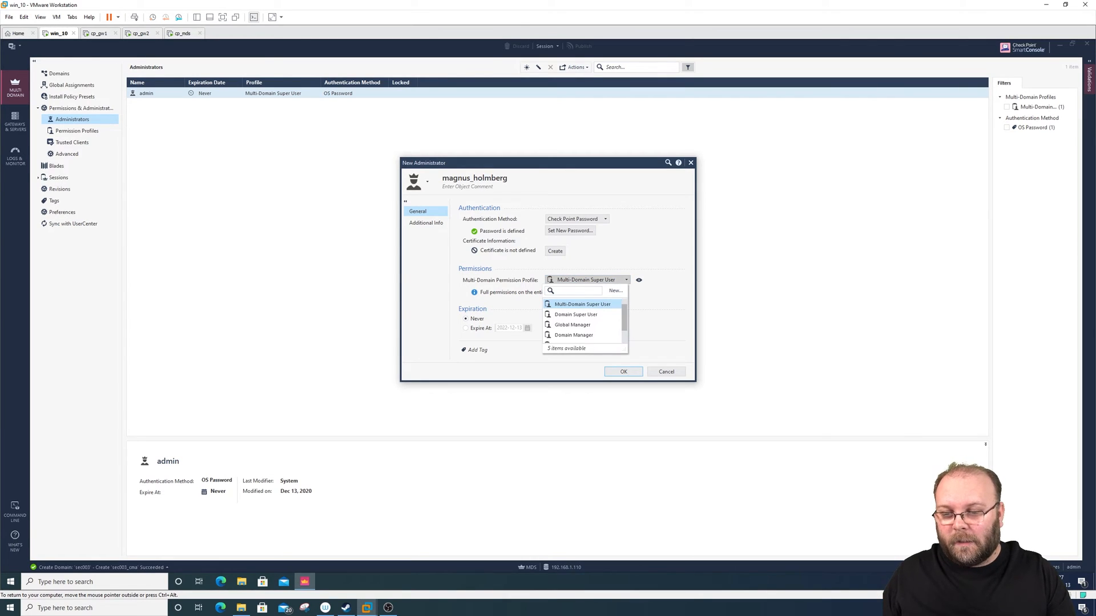
left_click(594, 315)
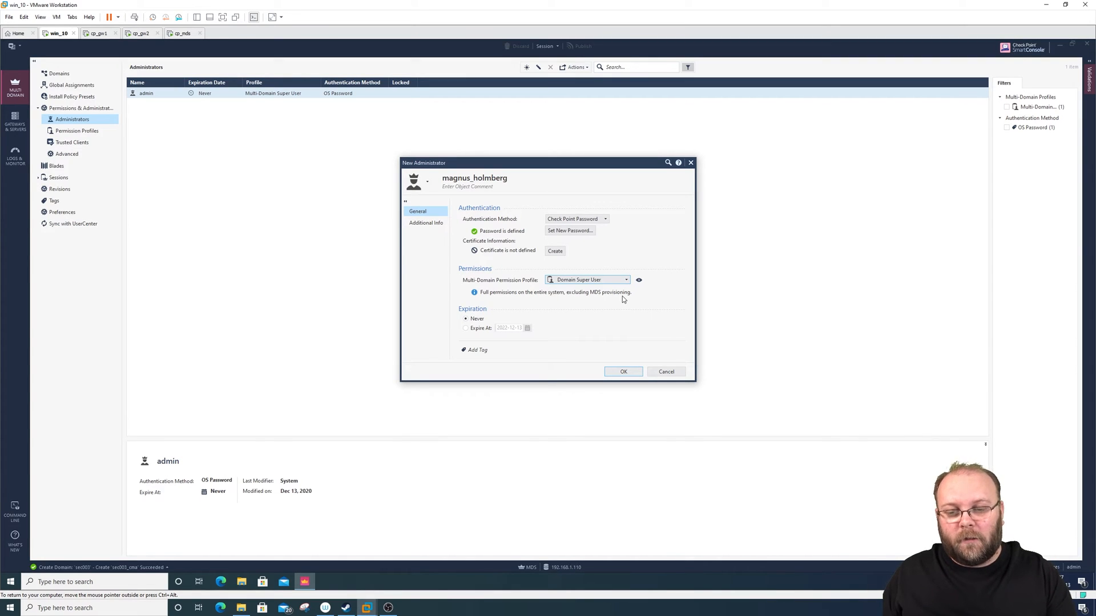
left_click(639, 280)
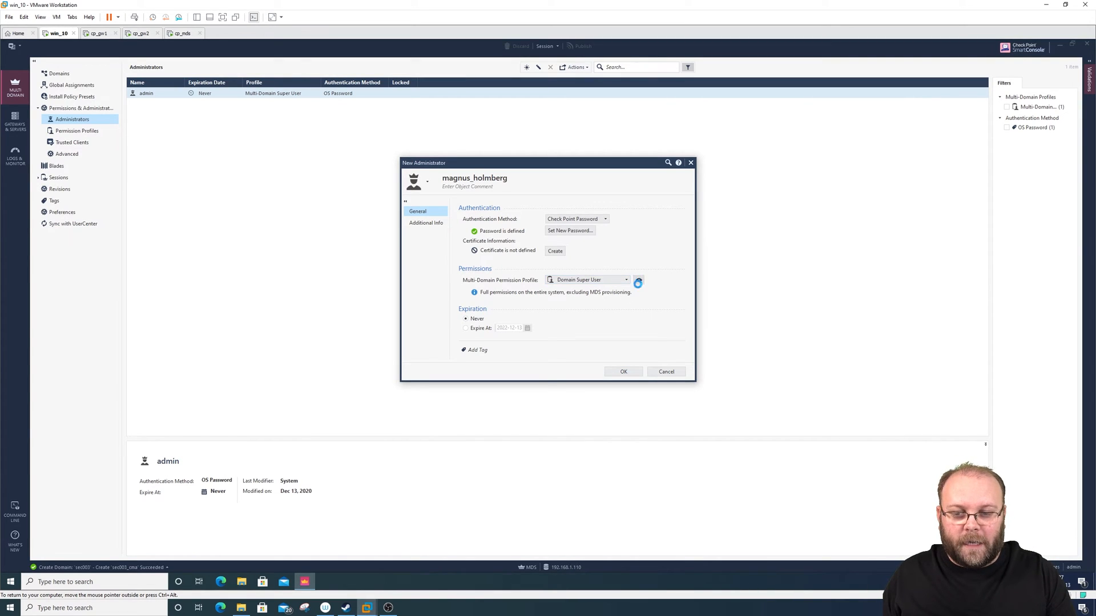
left_click_drag(557, 181, 848, 154)
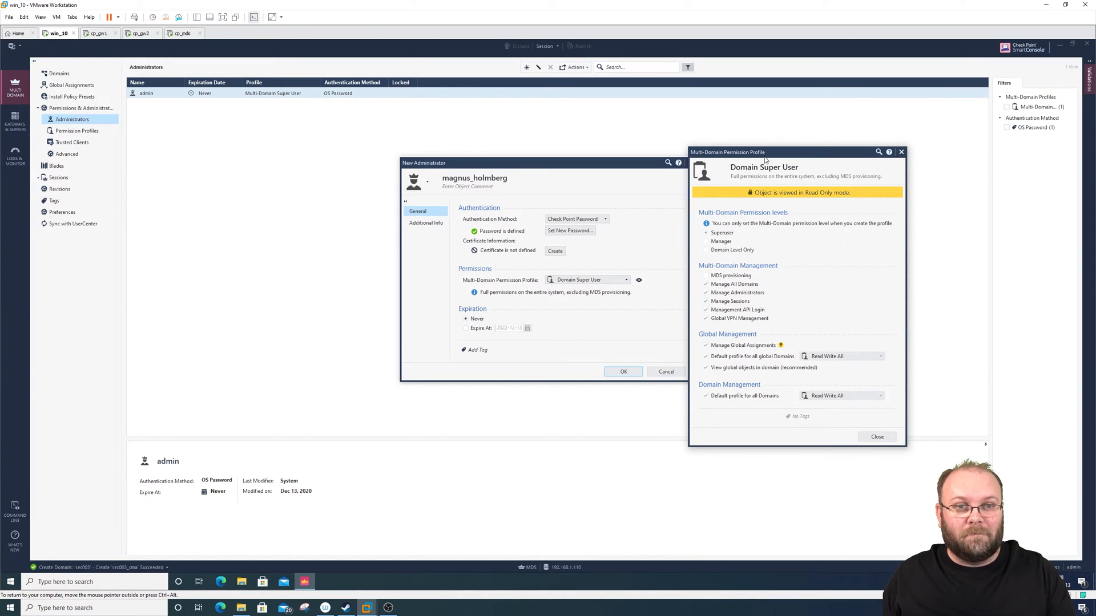
left_click(877, 436)
- Try the Global Manager permission profile and inspect its permissions for All Global Domains
left_click(620, 281)
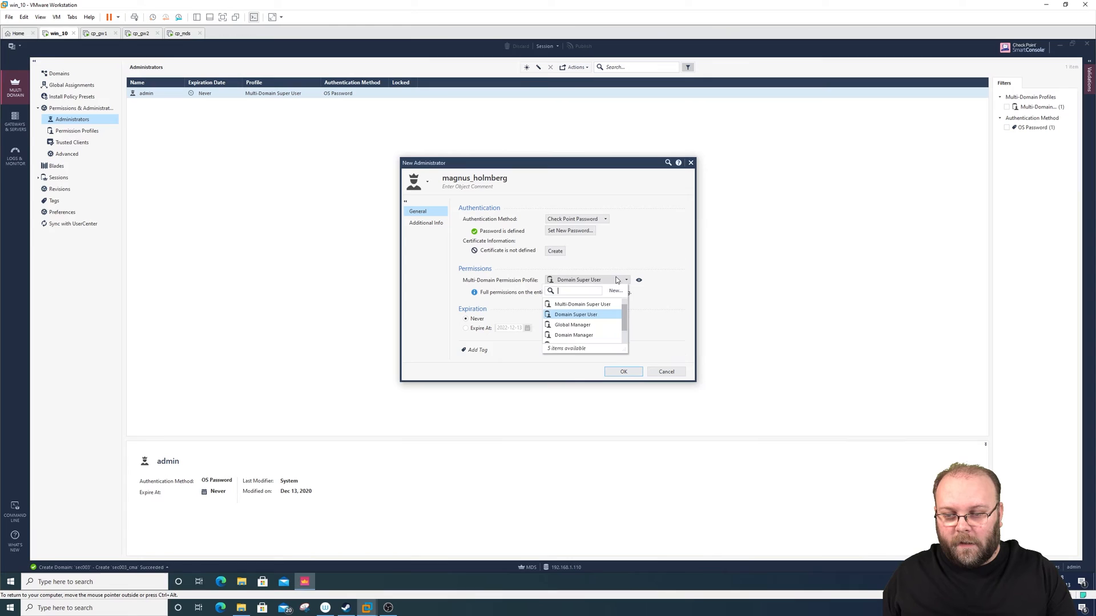
left_click(589, 328)
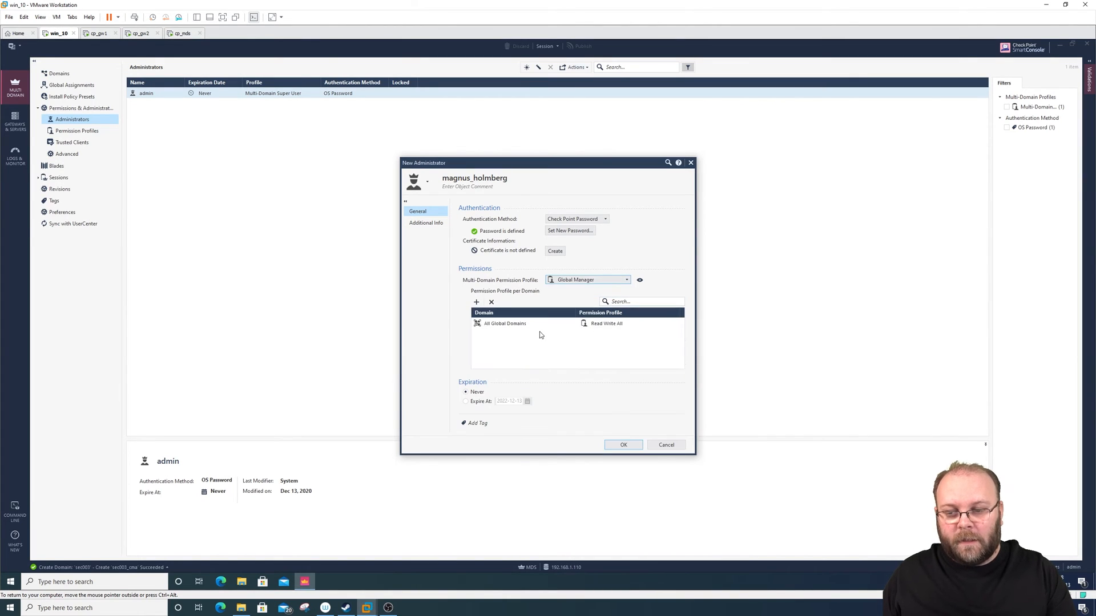
mouse_move(529, 329)
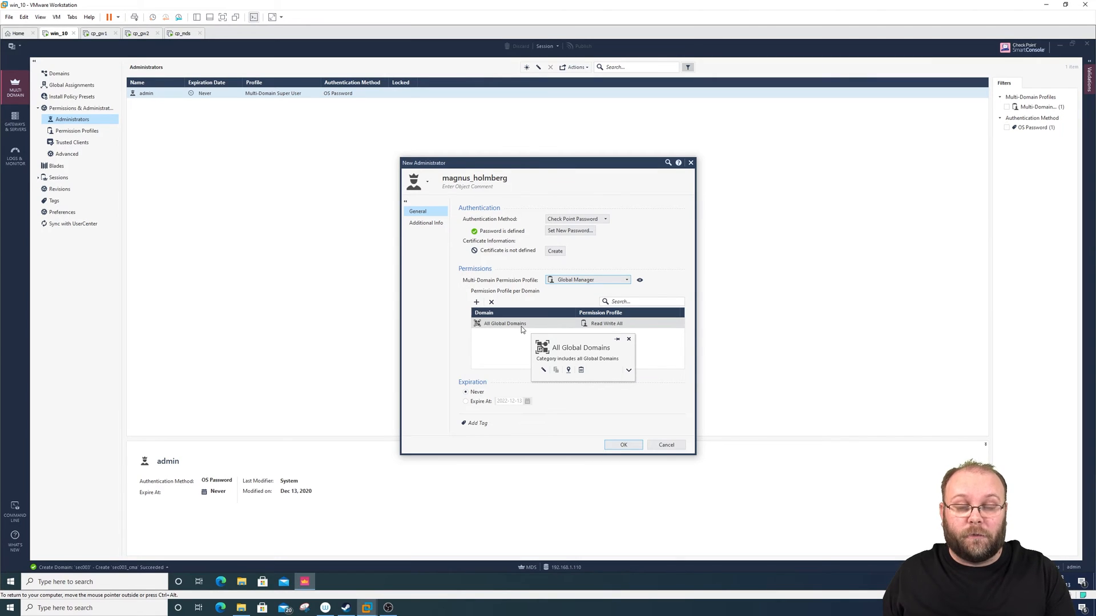
- Set the administrator's multi-domain permission profile to Domain Manager and check its permissions per domain
left_click(586, 280)
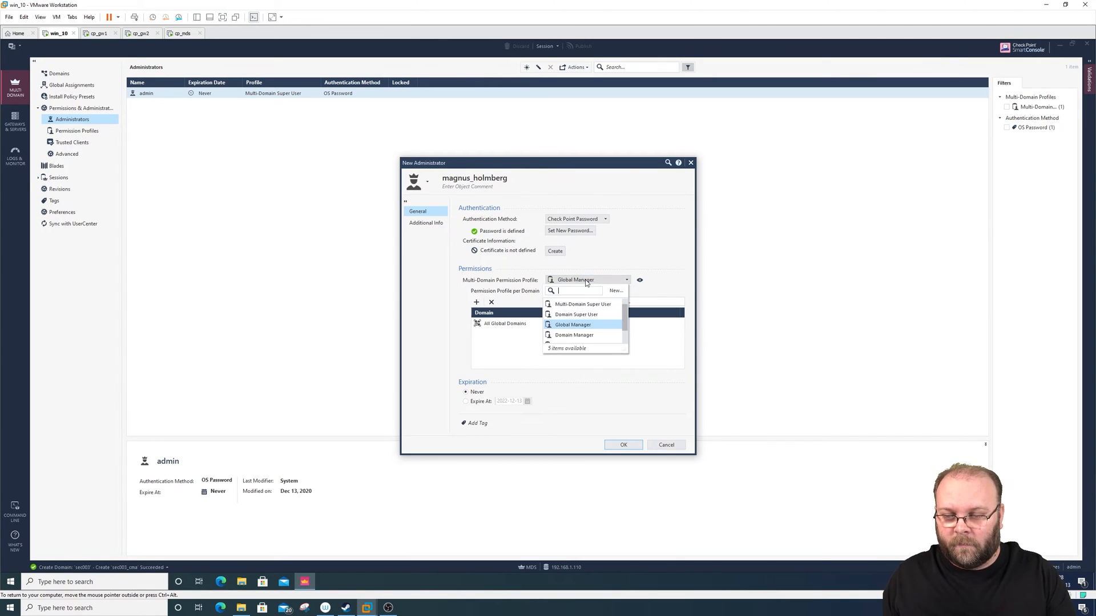
left_click(576, 335)
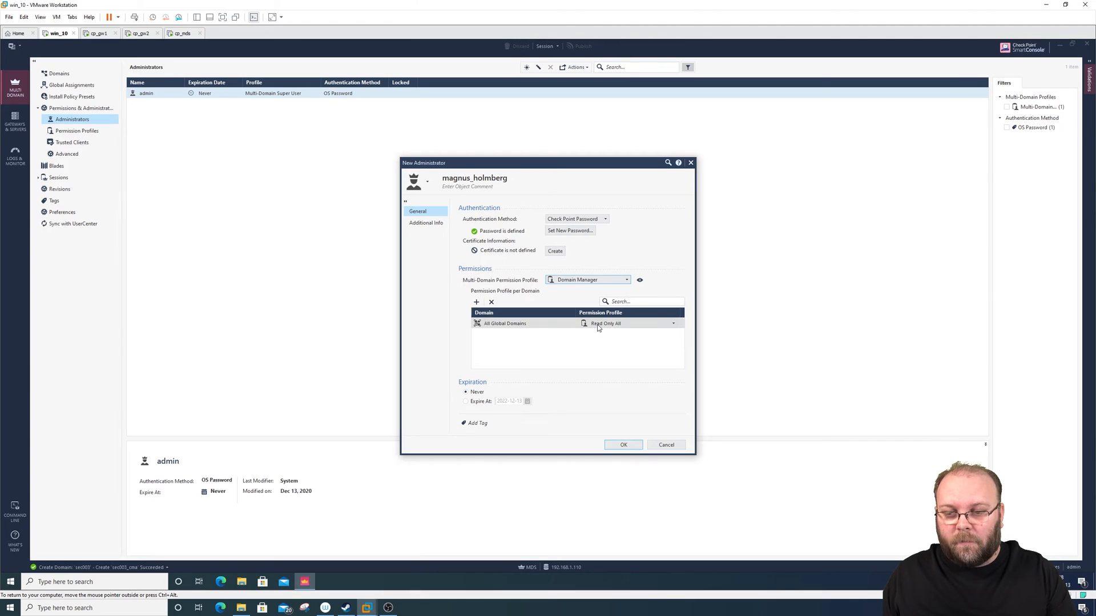
mouse_move(599, 325)
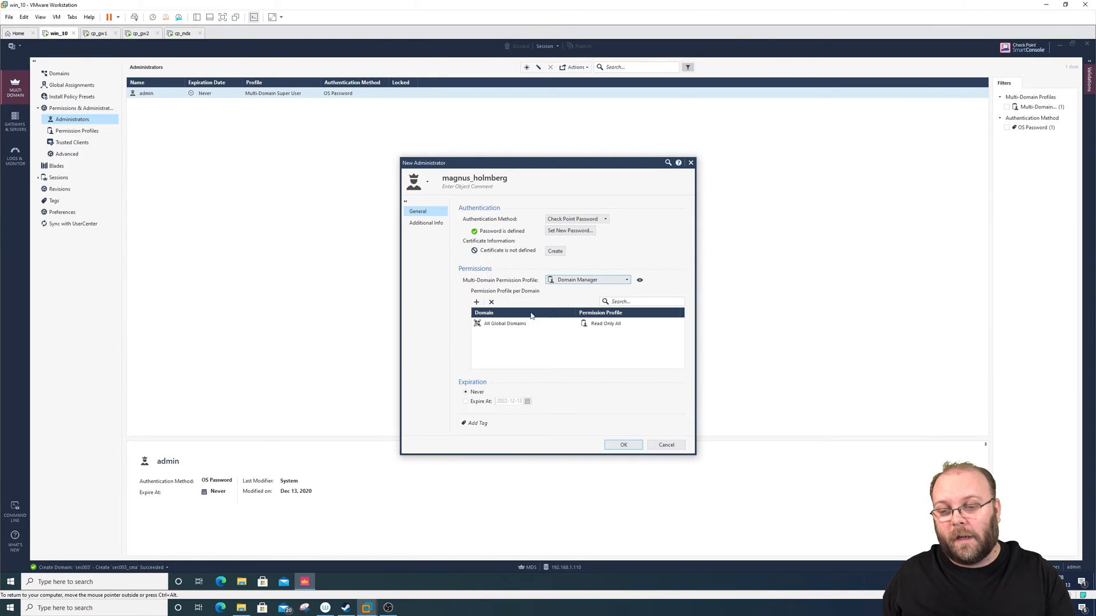
- Add All Domains to the administrator's domain permissions with the Read Write All profile
left_click(476, 302)
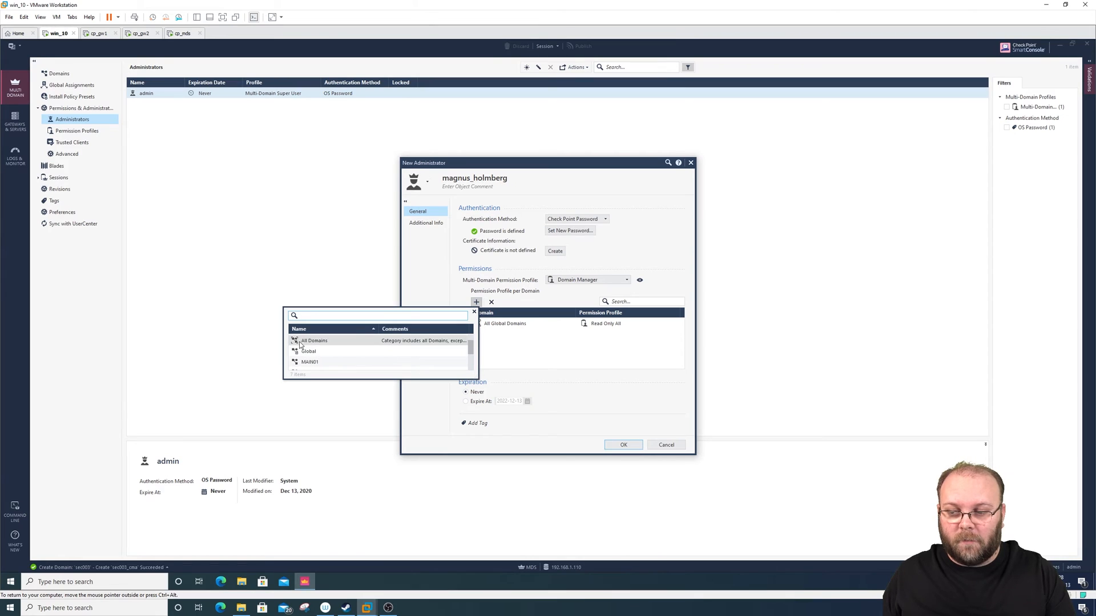
scroll(323, 361, "down", 3)
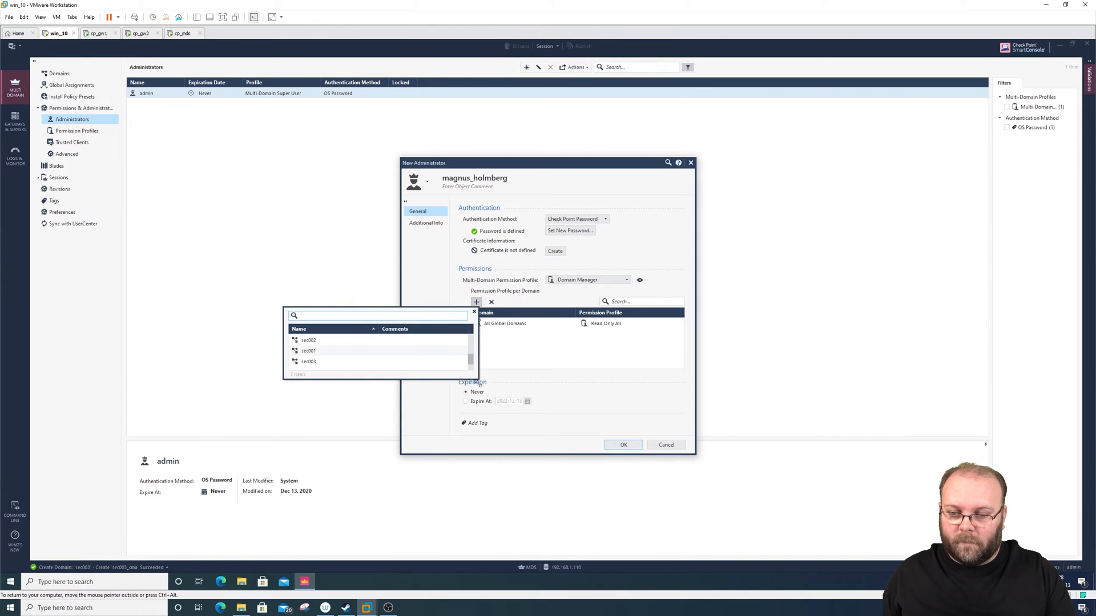
left_click_drag(478, 379, 478, 482)
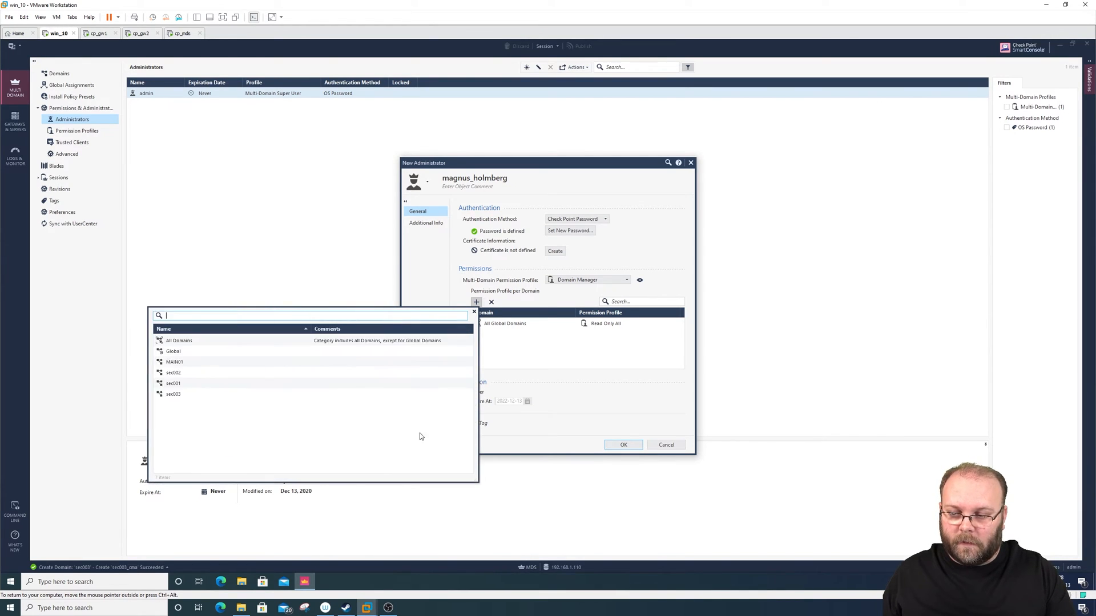
left_click(189, 341)
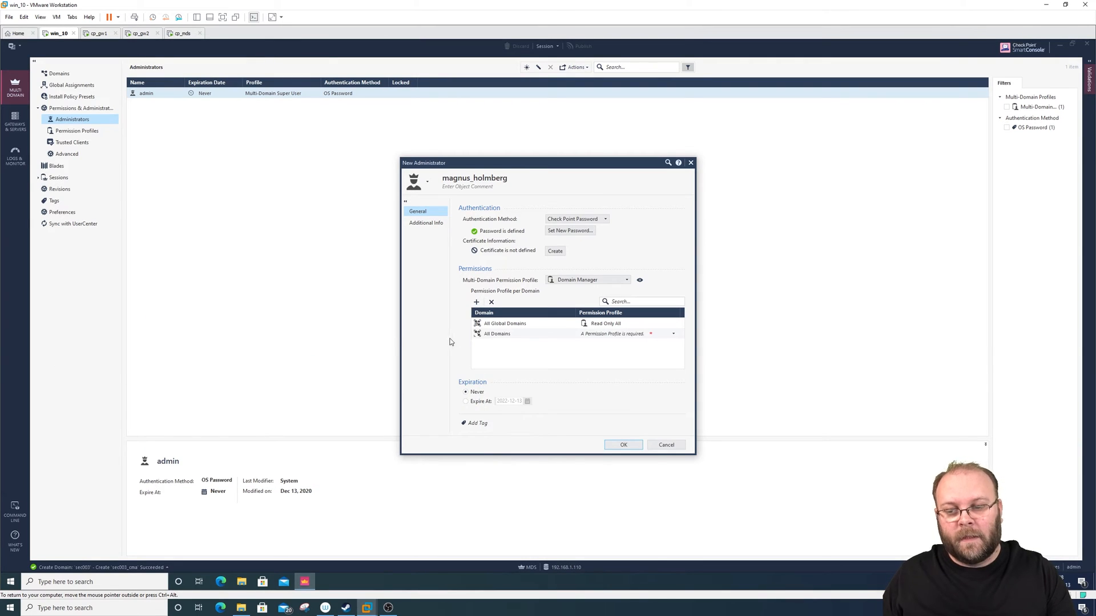
left_click(515, 336)
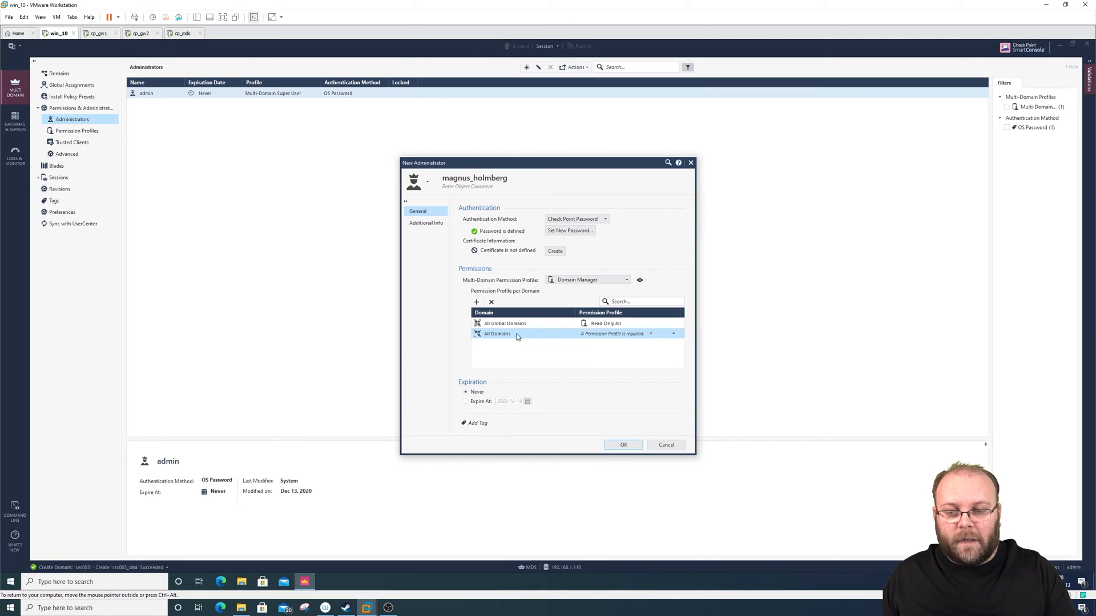
left_click(624, 334)
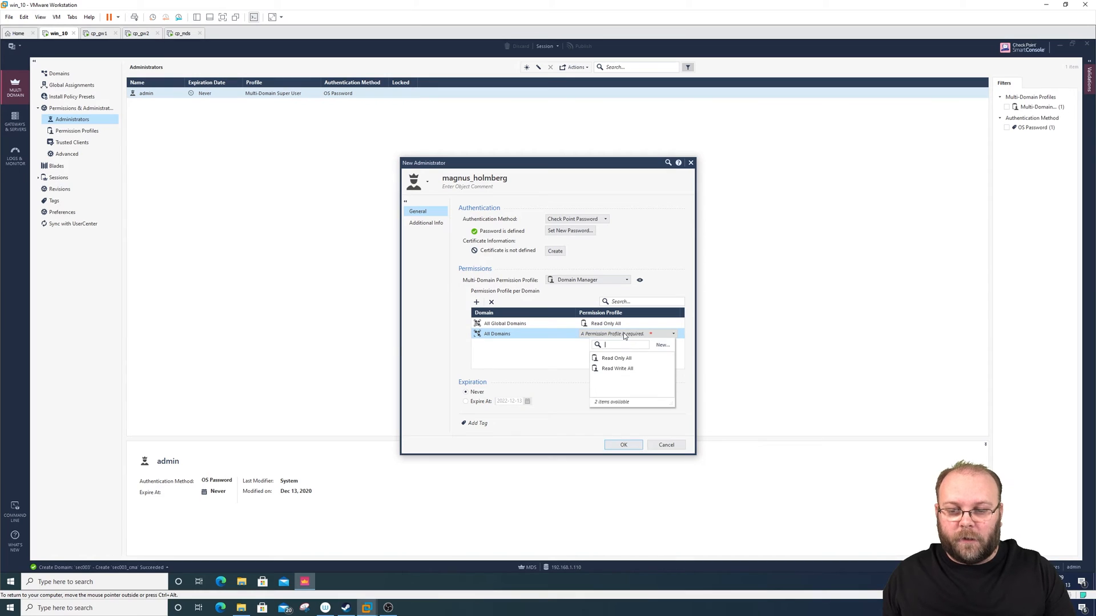
left_click(622, 369)
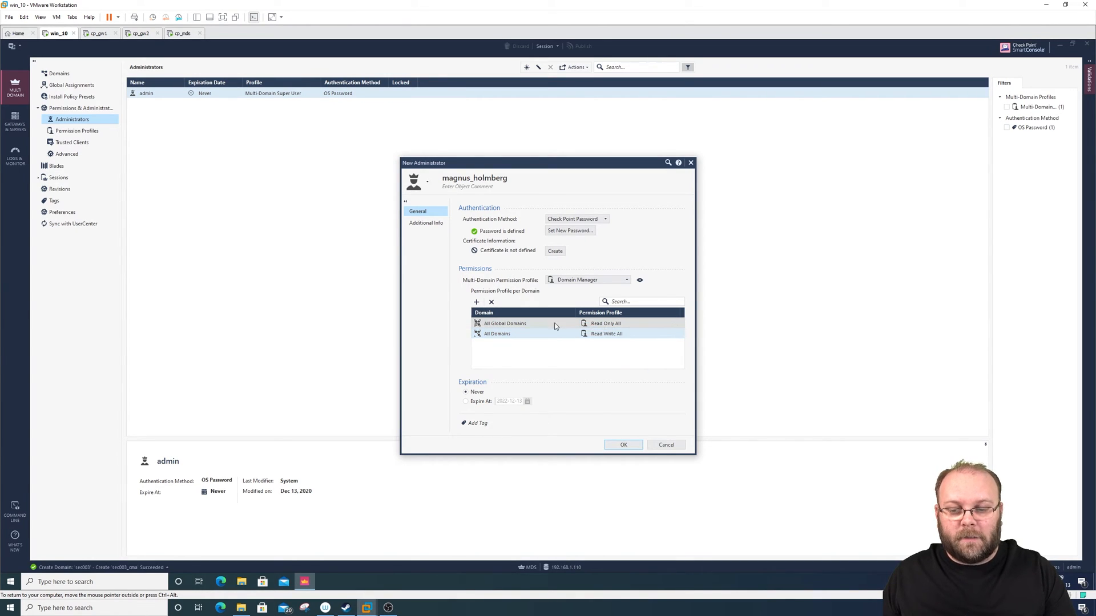
left_click(526, 324)
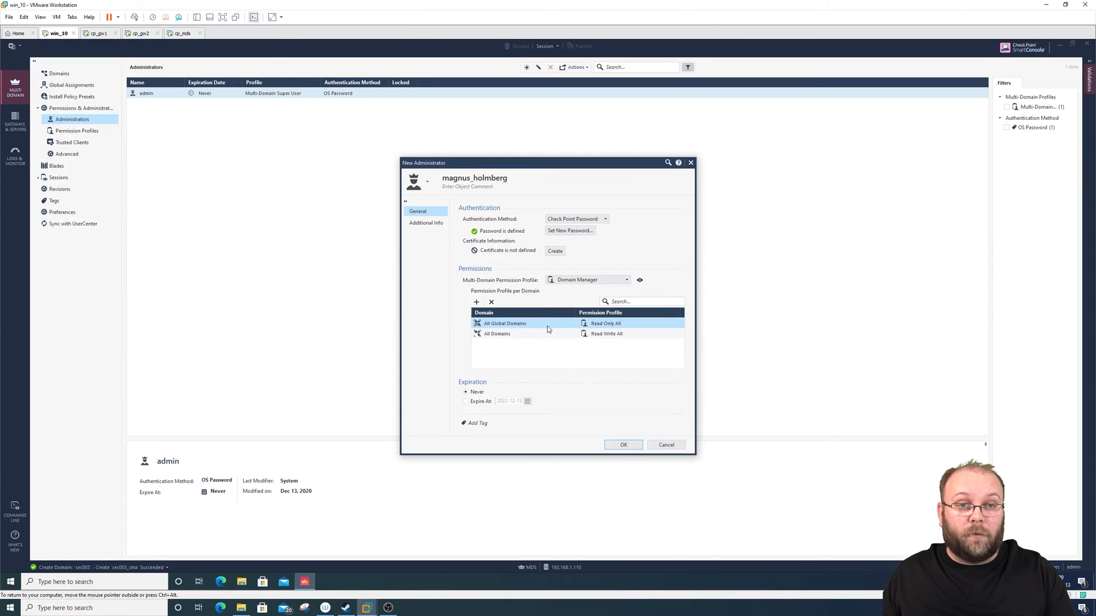
- Start a new domain permission profile named helpdesk from the All Domains entry's permission profile
left_click(608, 334)
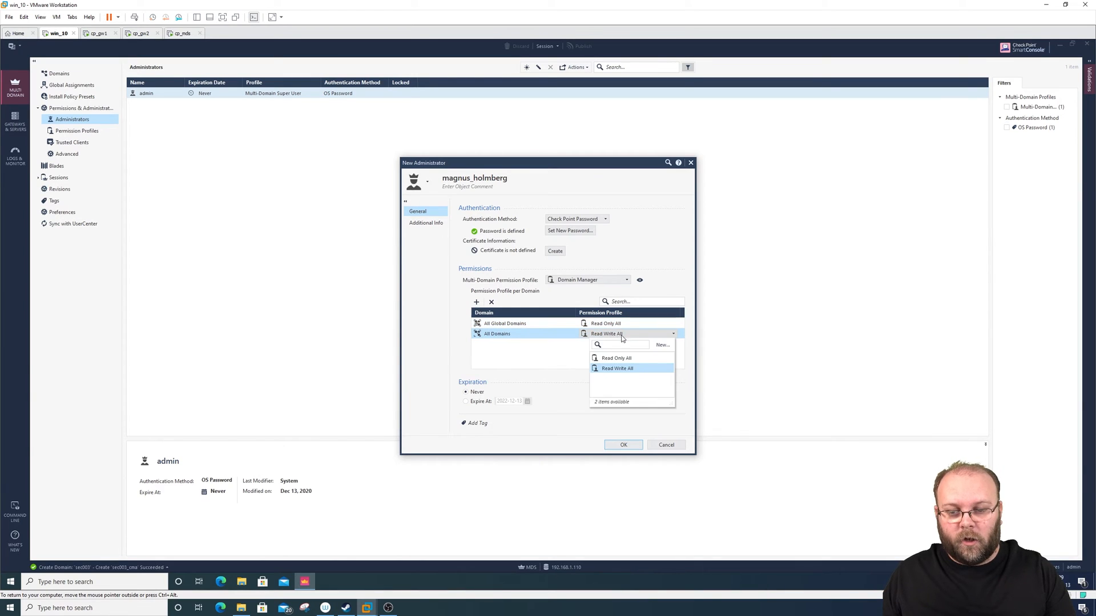
left_click(663, 345)
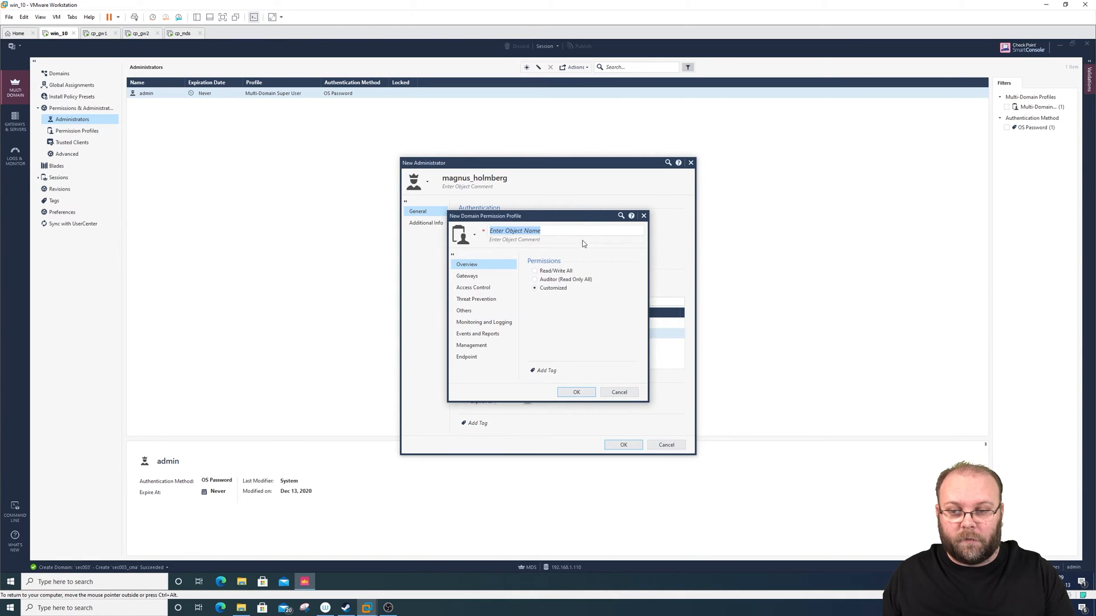
left_click_drag(581, 218, 851, 237)
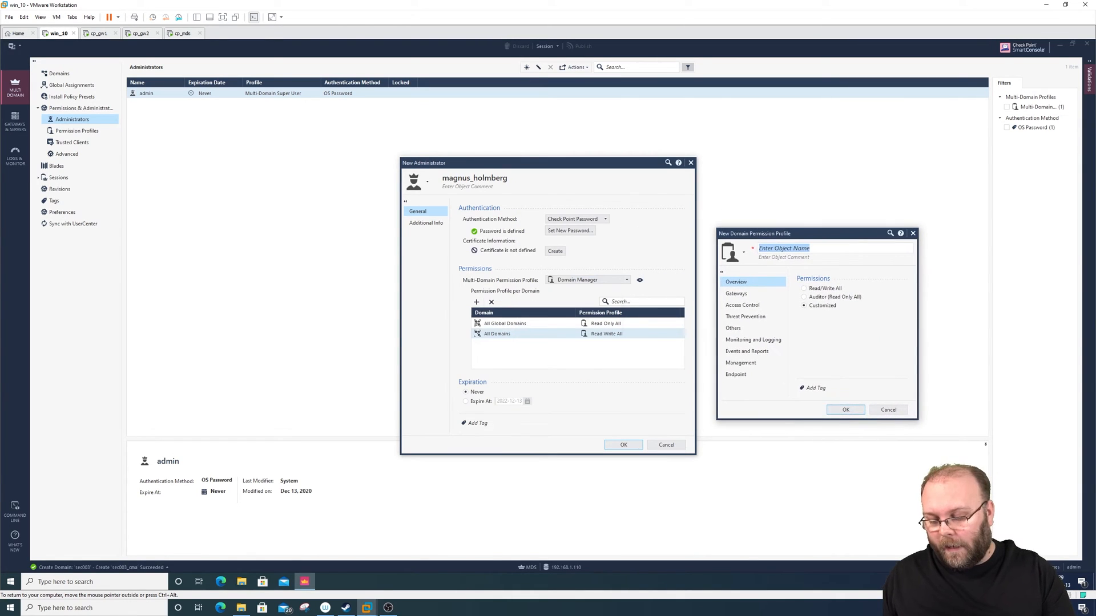
type("h")
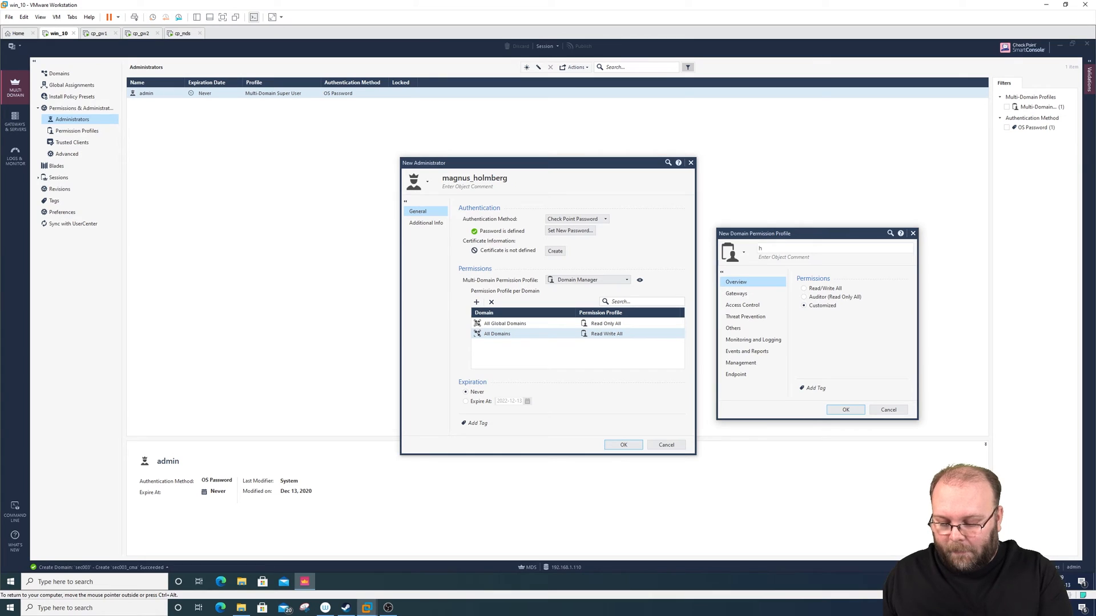
type("elpdesk")
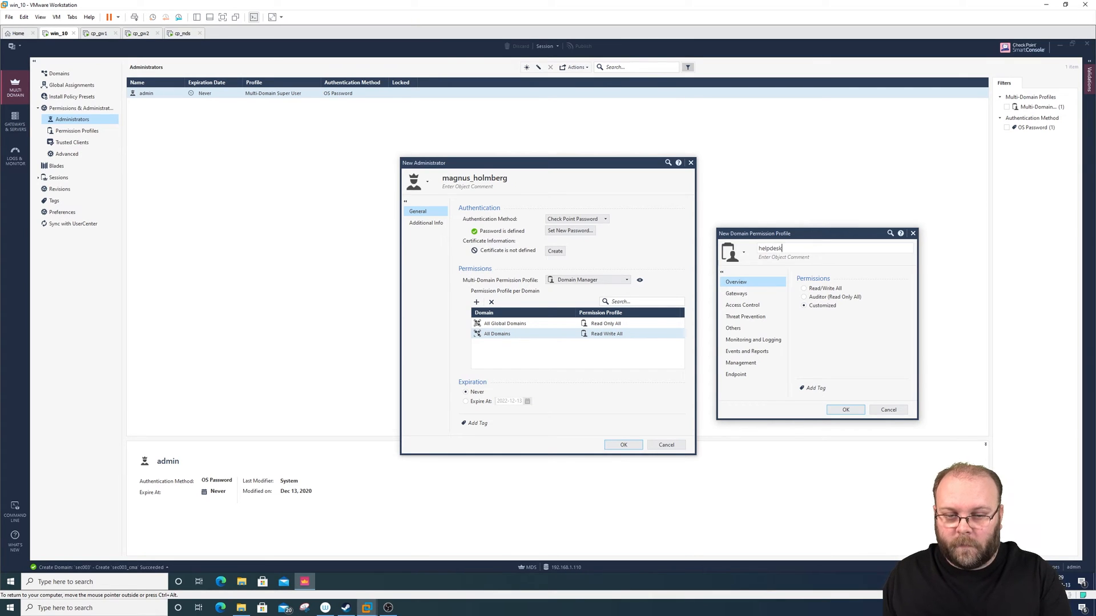
- Examine the helpdesk profile's permission categories from Gateways through Endpoint, discard the profile, and check the description of Read Write All
left_click(752, 294)
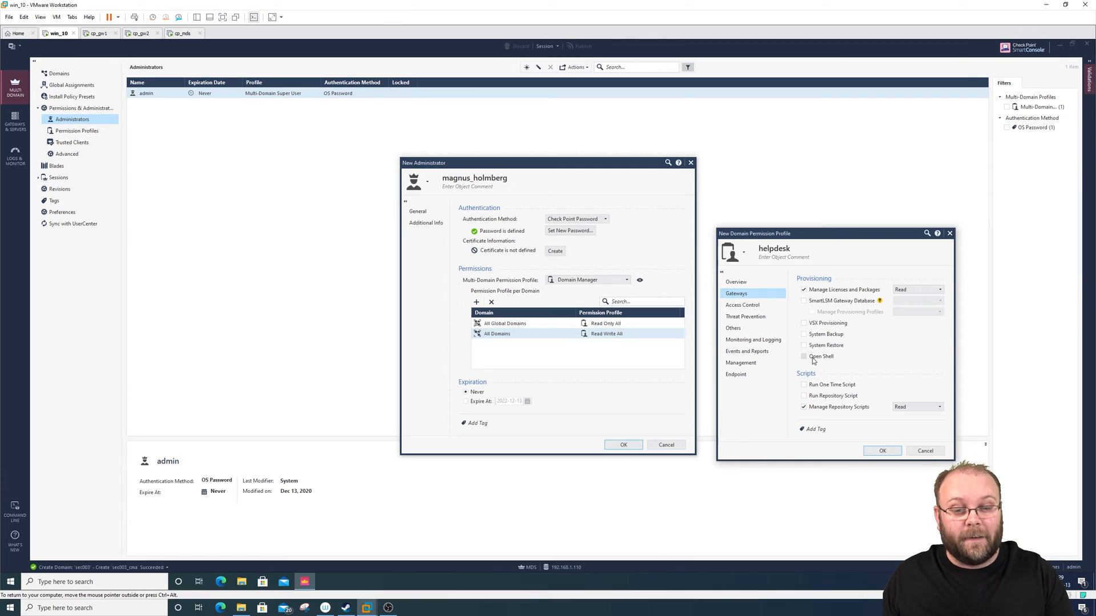
left_click(753, 306)
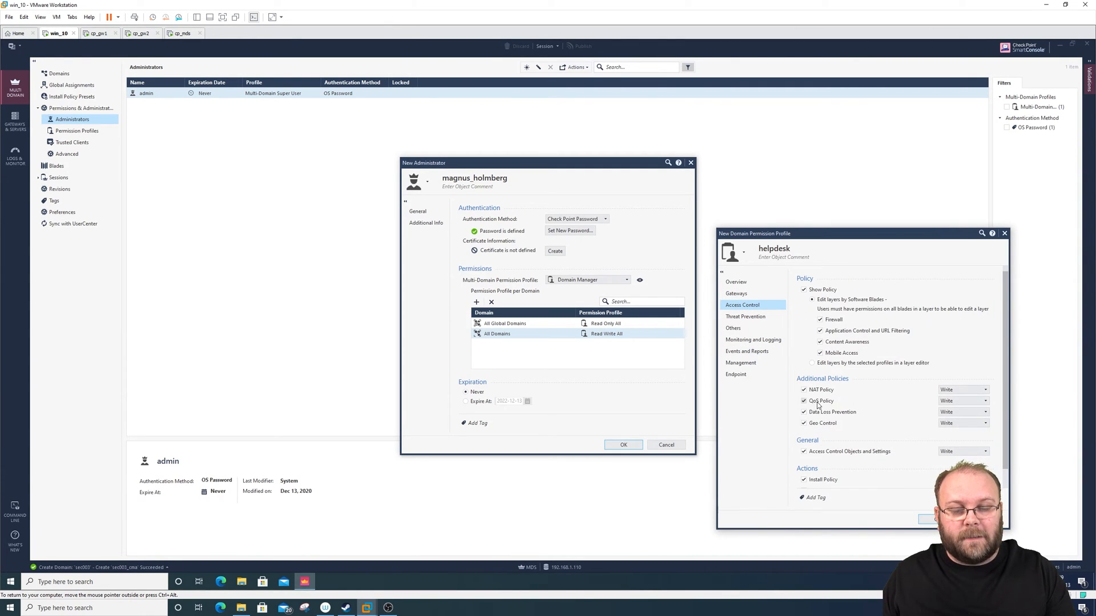
left_click(744, 317)
left_click(744, 329)
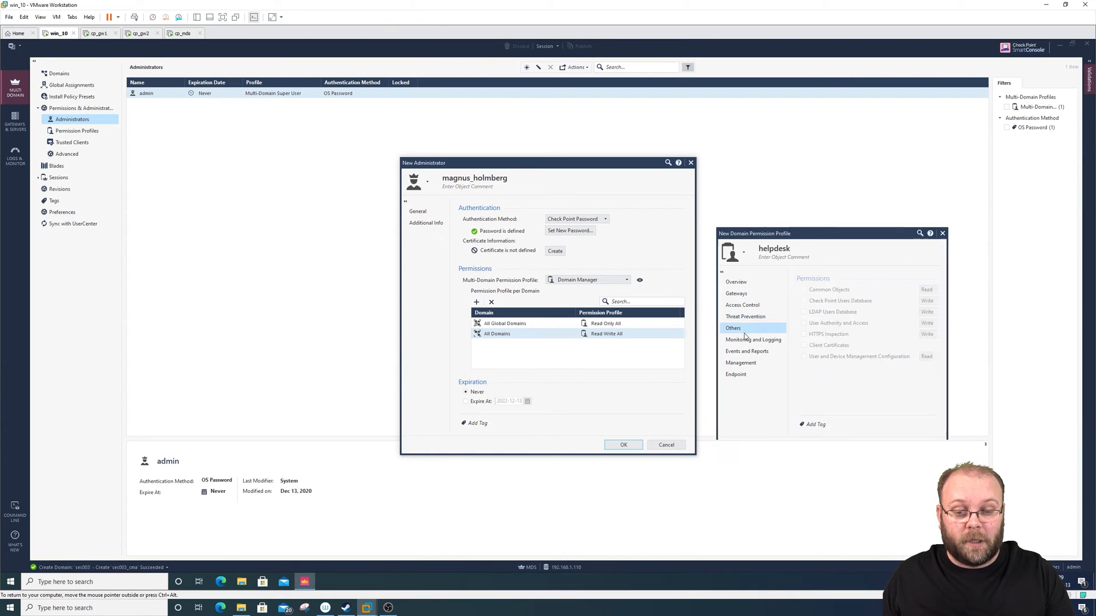
left_click(750, 340)
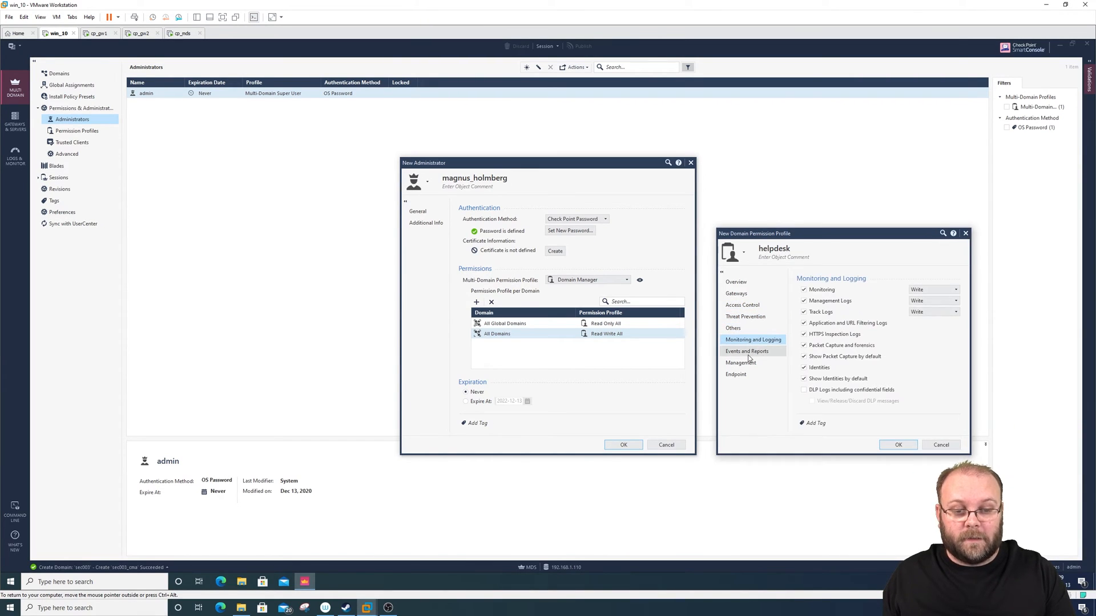
left_click(748, 352)
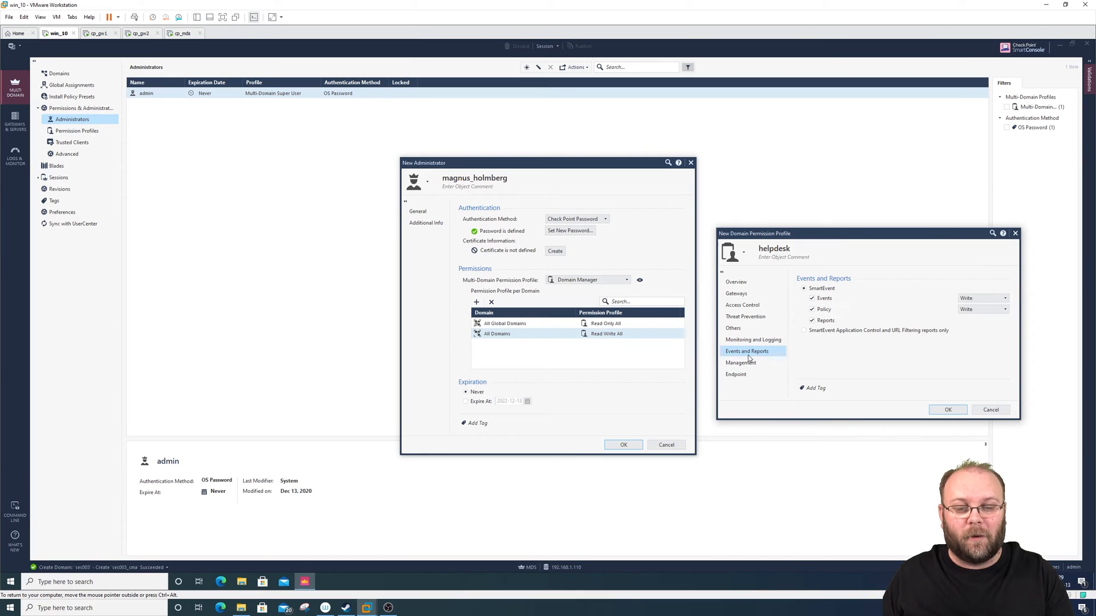
left_click(748, 361)
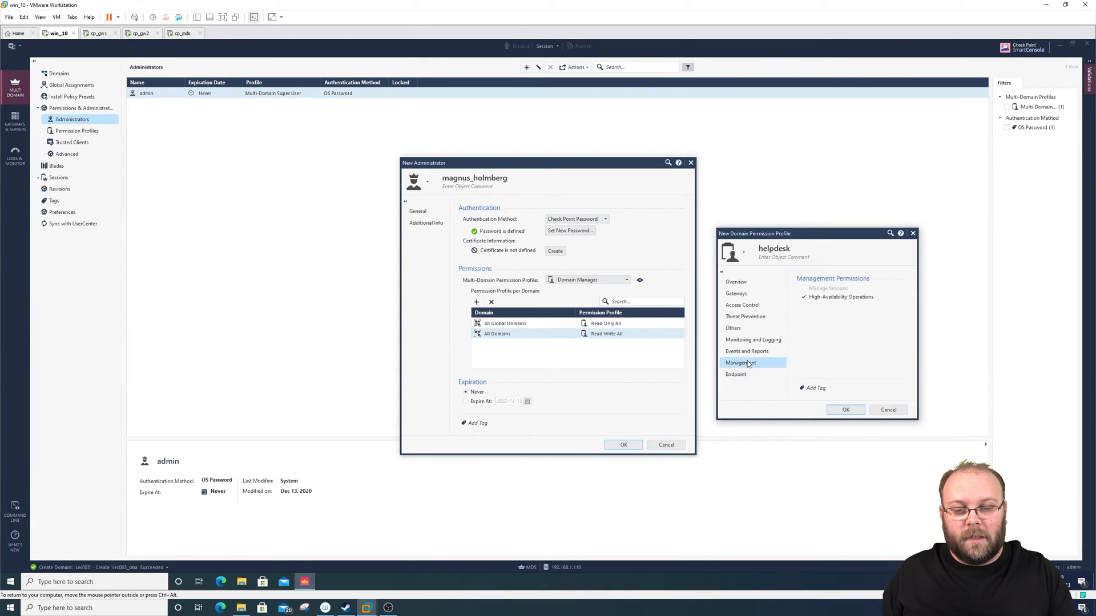
left_click(746, 375)
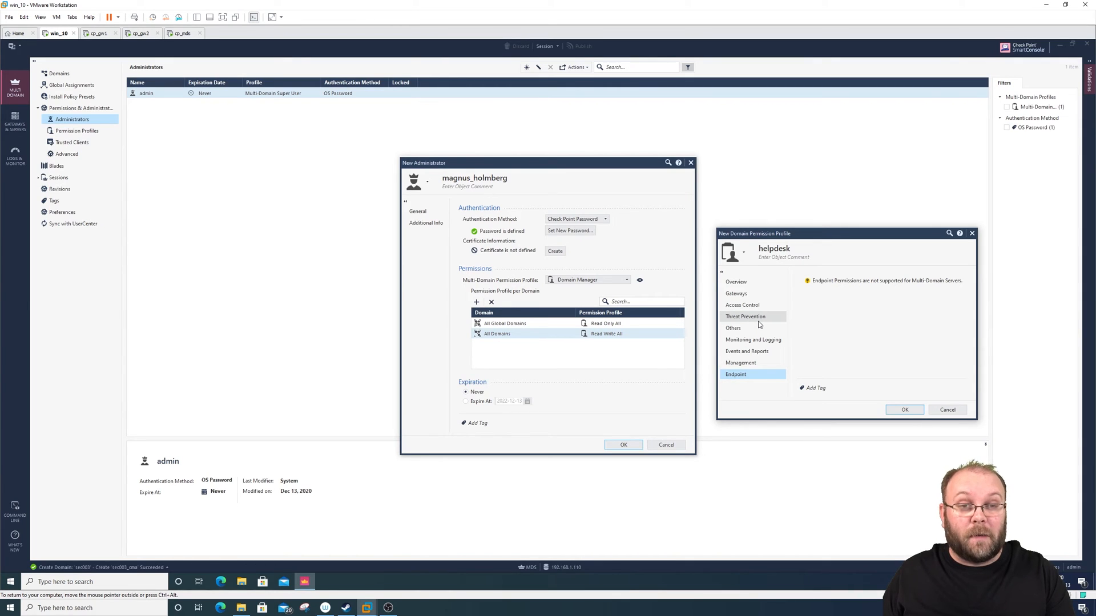
key("Escape")
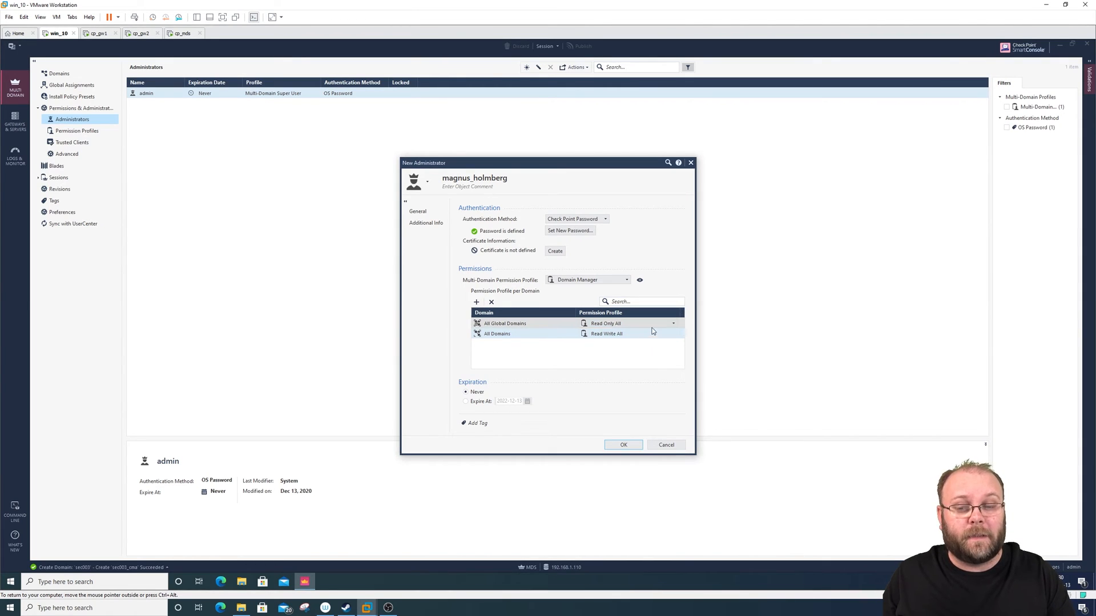
mouse_move(629, 337)
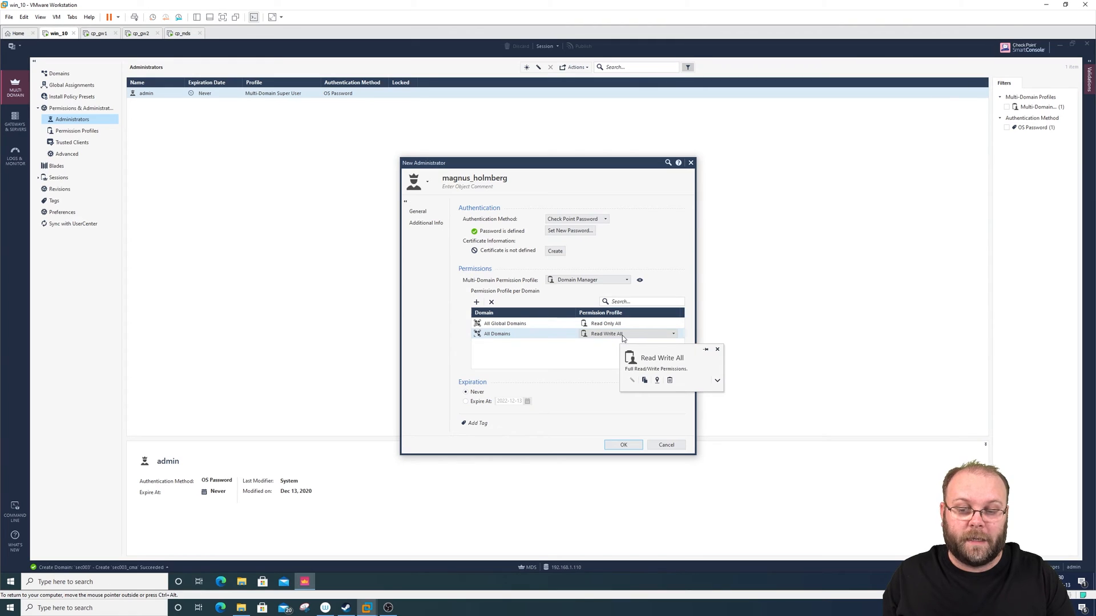
left_click(556, 327)
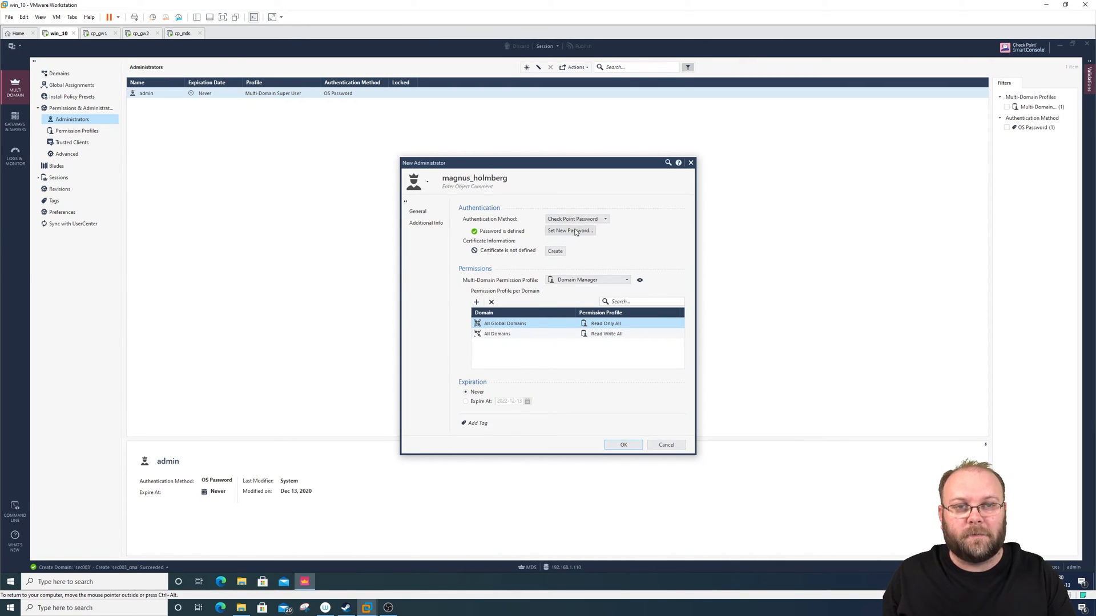
- Set the new administrator's account to expire at 2020-12-15
left_click(478, 403)
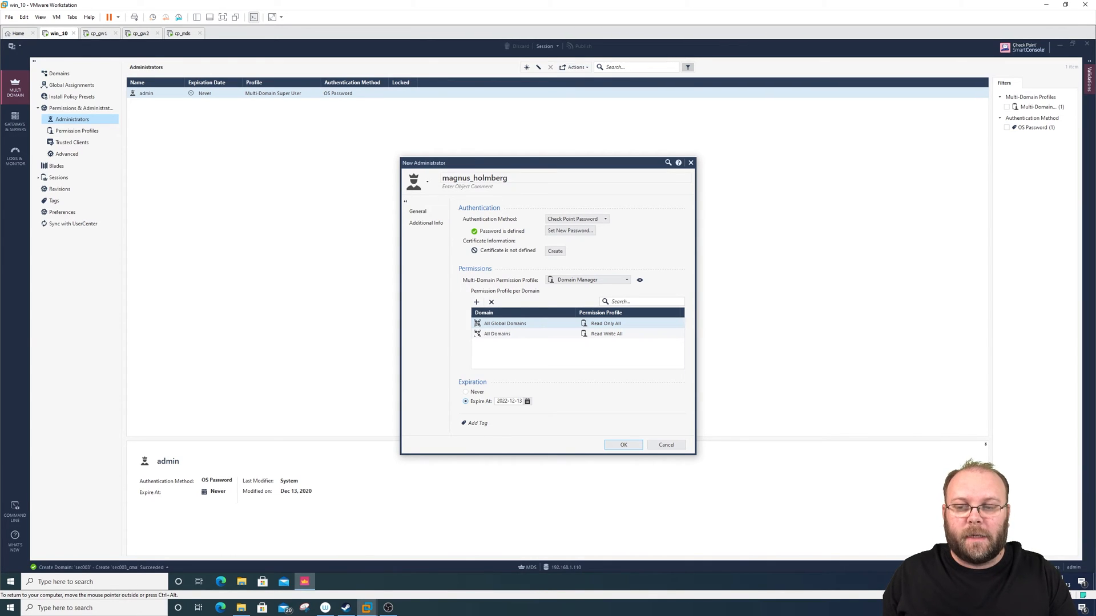
left_click(492, 178)
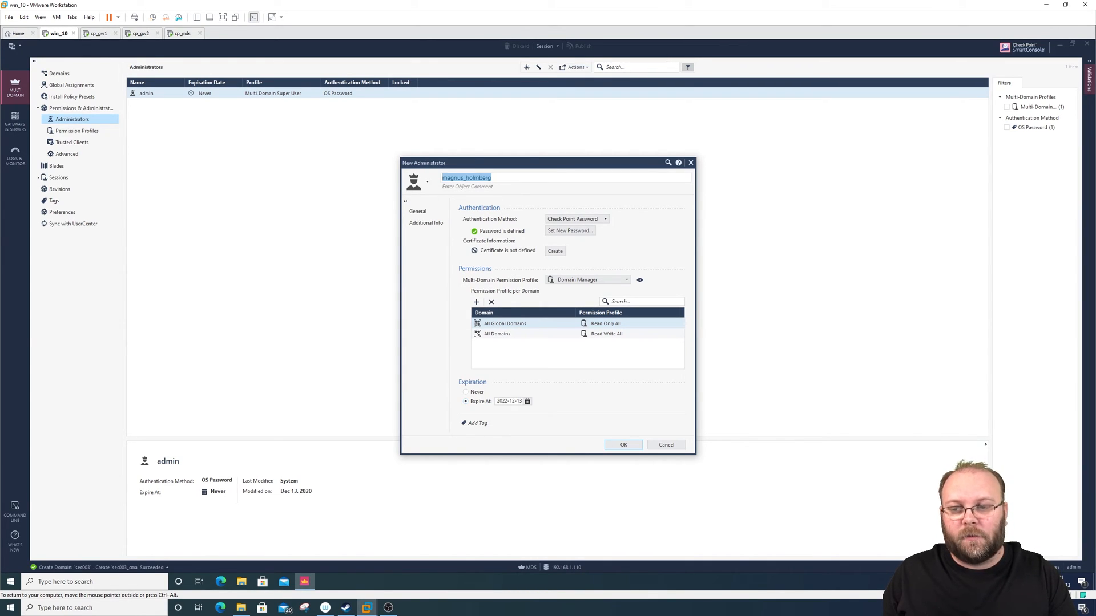
left_click(492, 178)
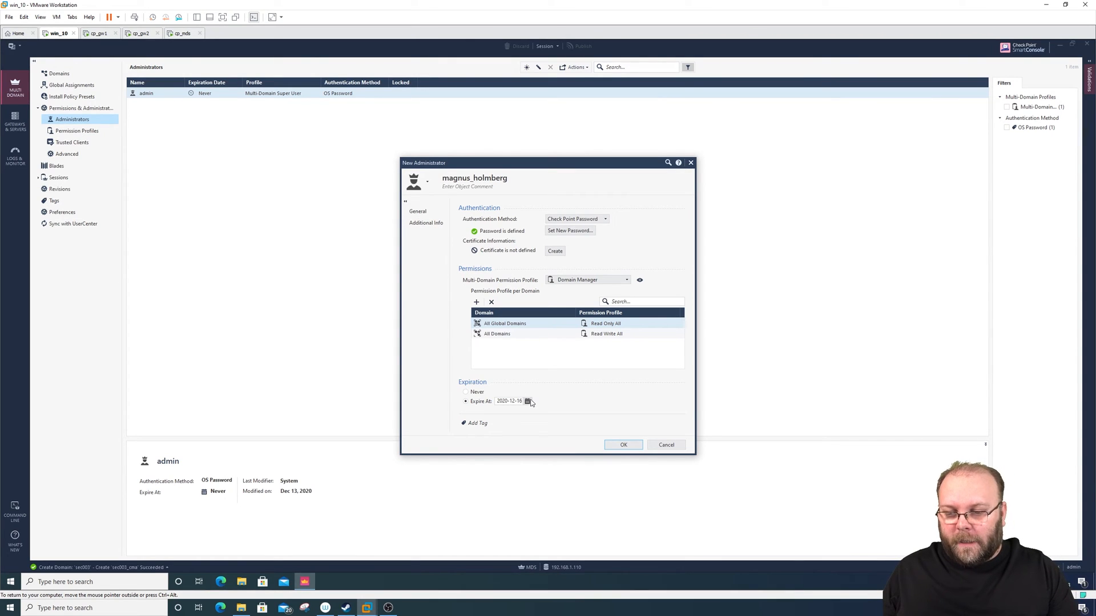
left_click(528, 401)
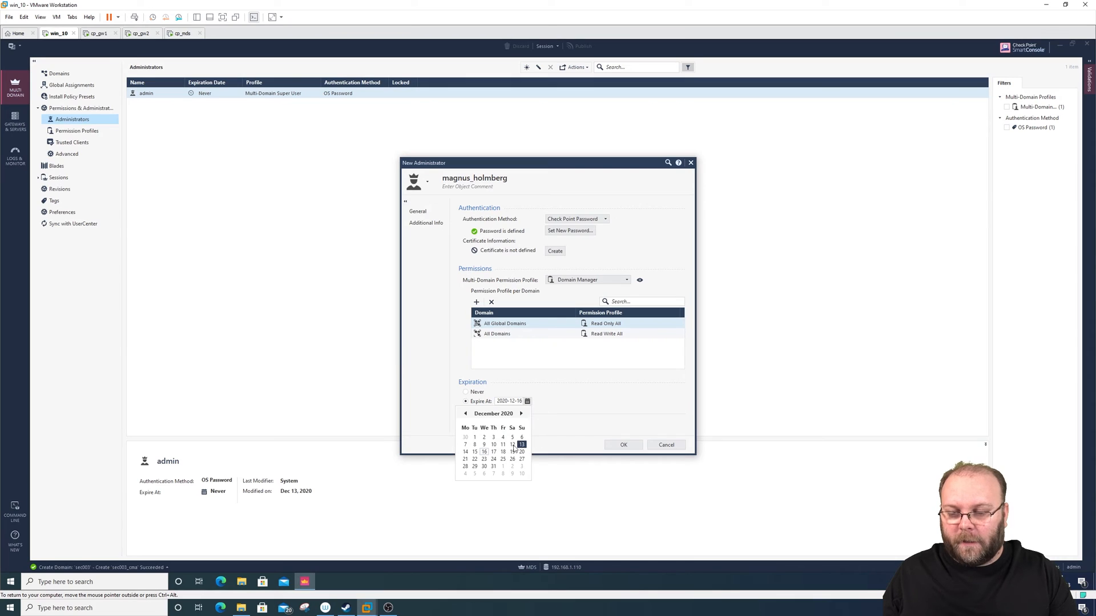
left_click(494, 452)
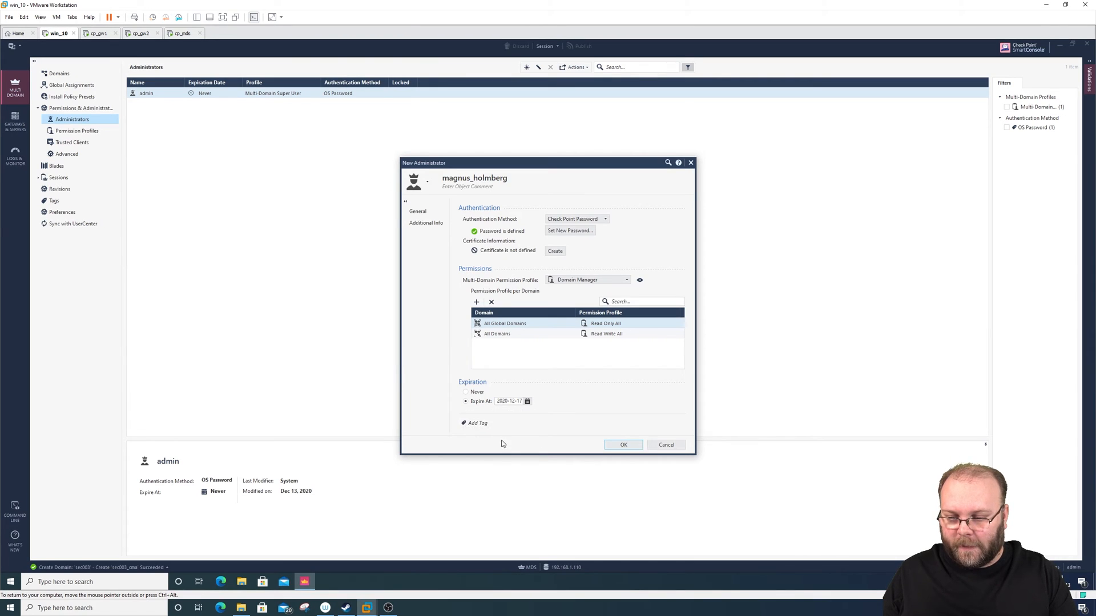
left_click(528, 402)
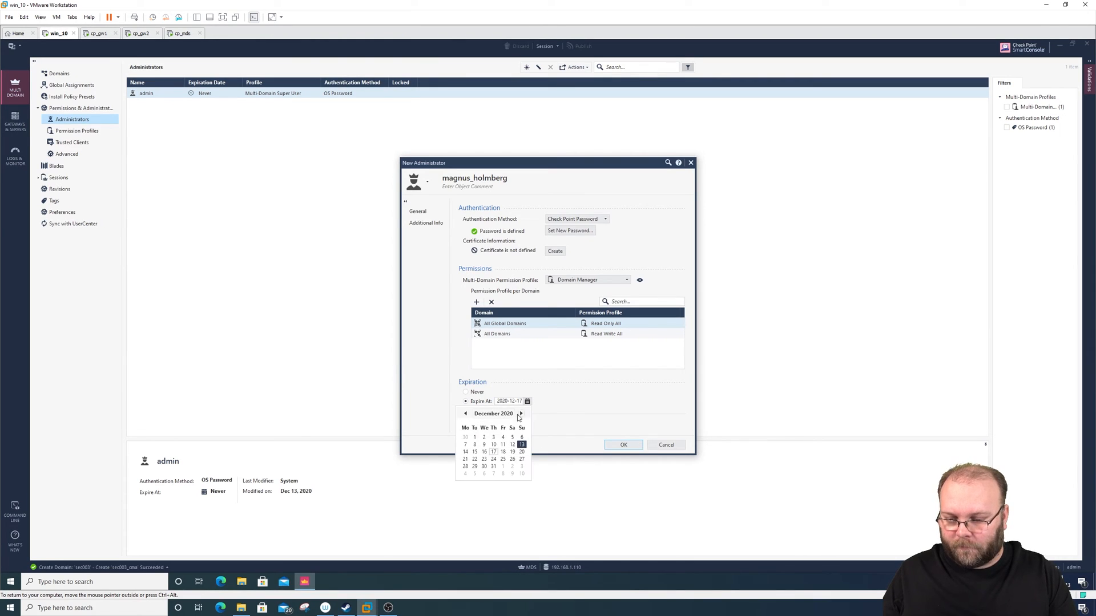
left_click(475, 453)
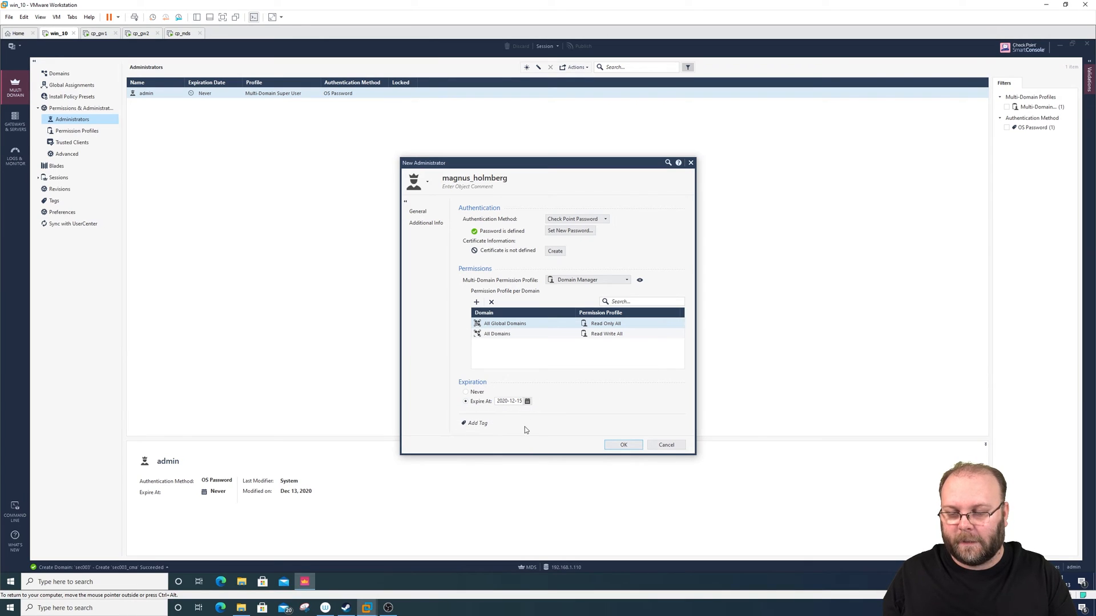
- Check the administrator's additional contact fields, save the new administrator and publish the session
left_click(436, 225)
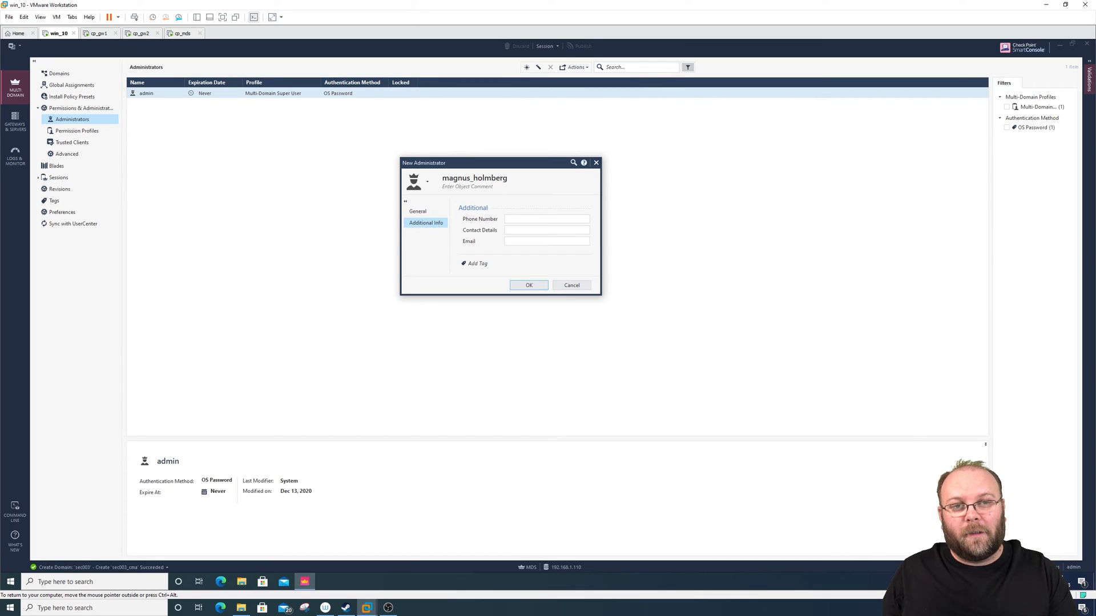
left_click(428, 211)
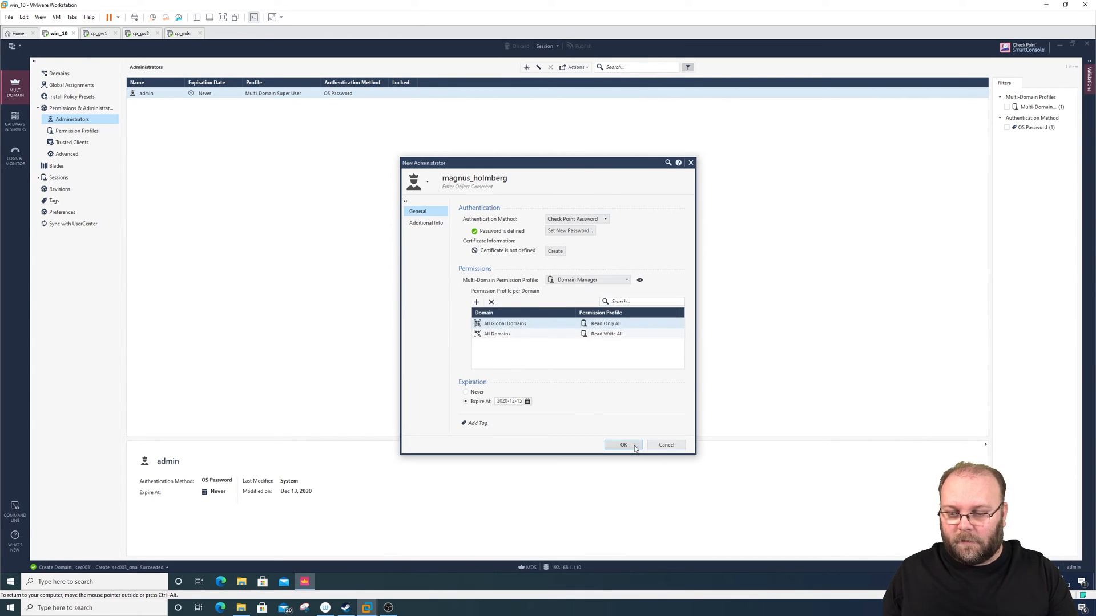
left_click(637, 448)
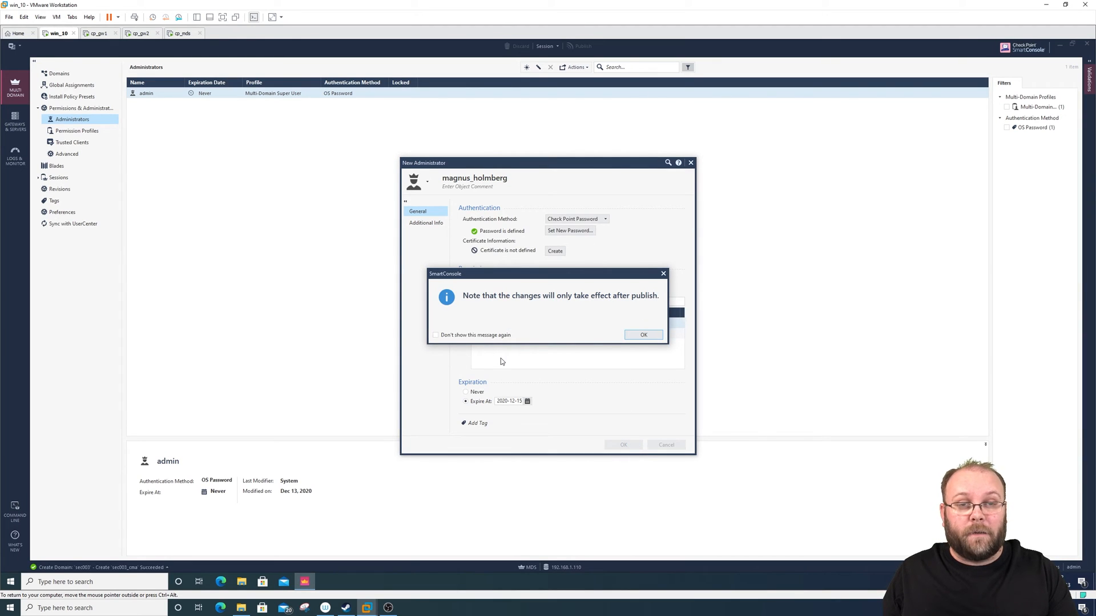
left_click(642, 336)
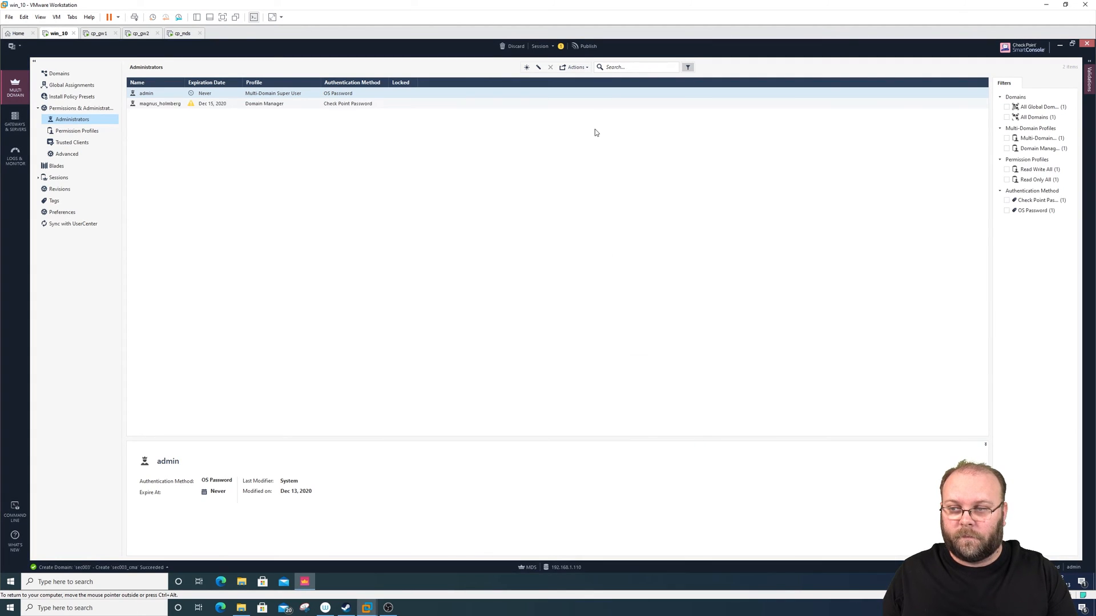
left_click(590, 48)
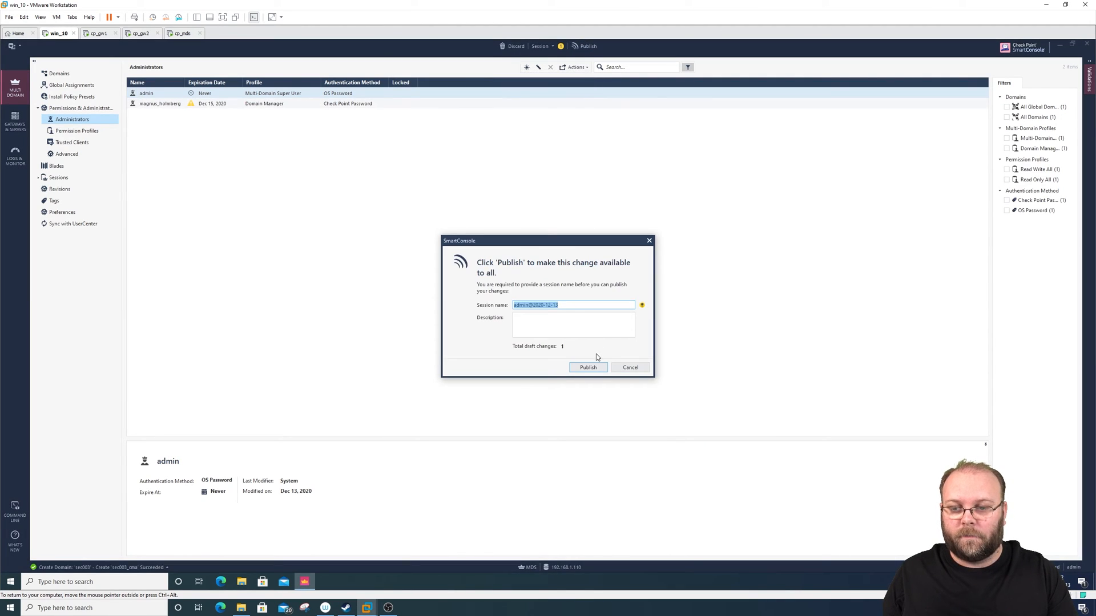
left_click(589, 367)
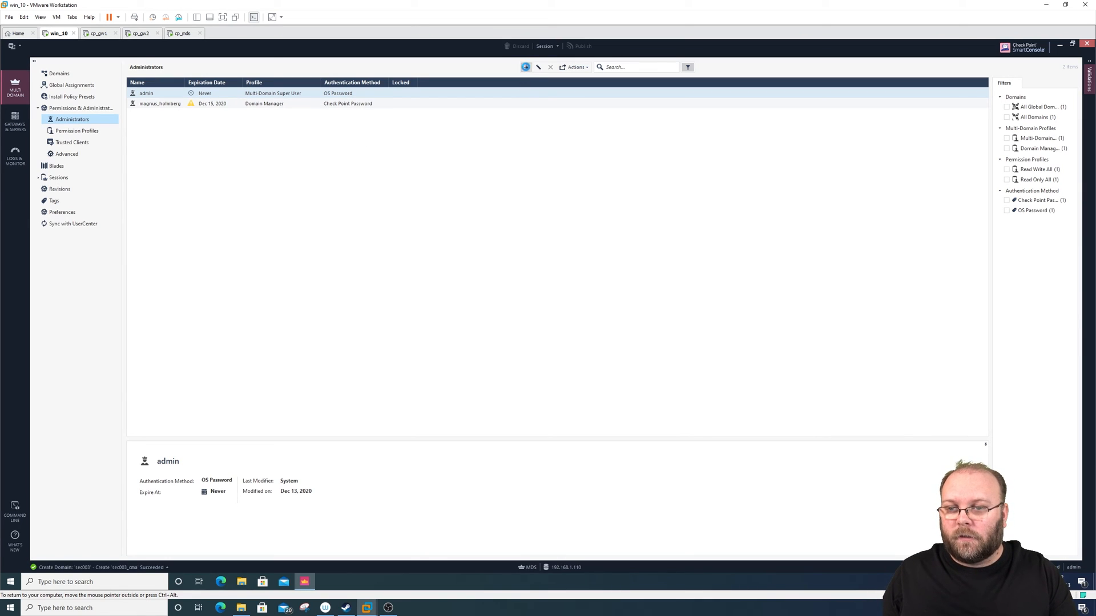
- Start another new administrator and name it customer01
left_click(527, 67)
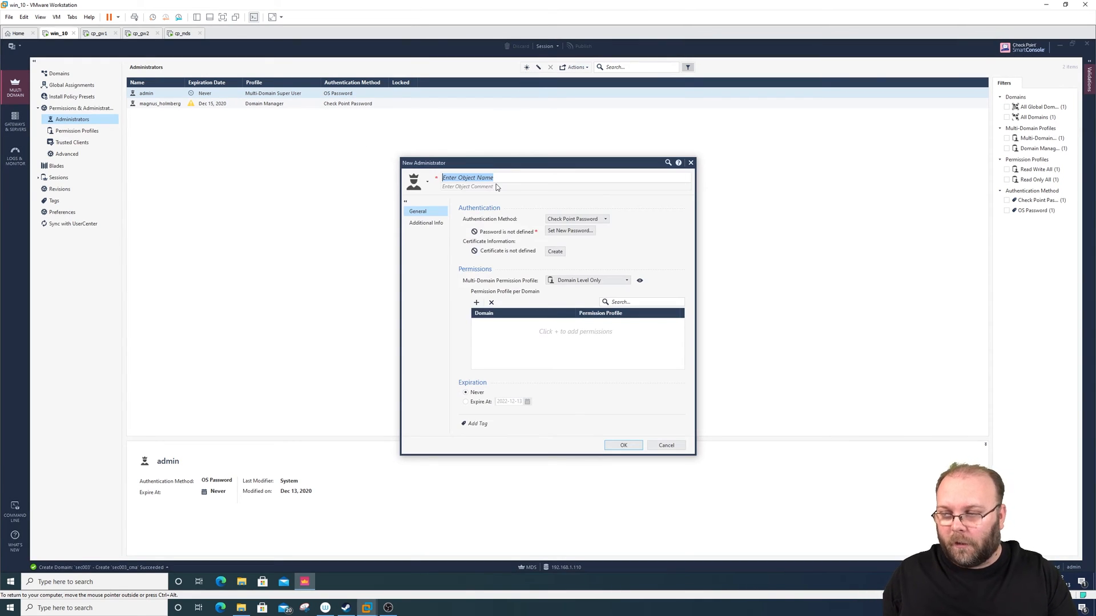
type("customer")
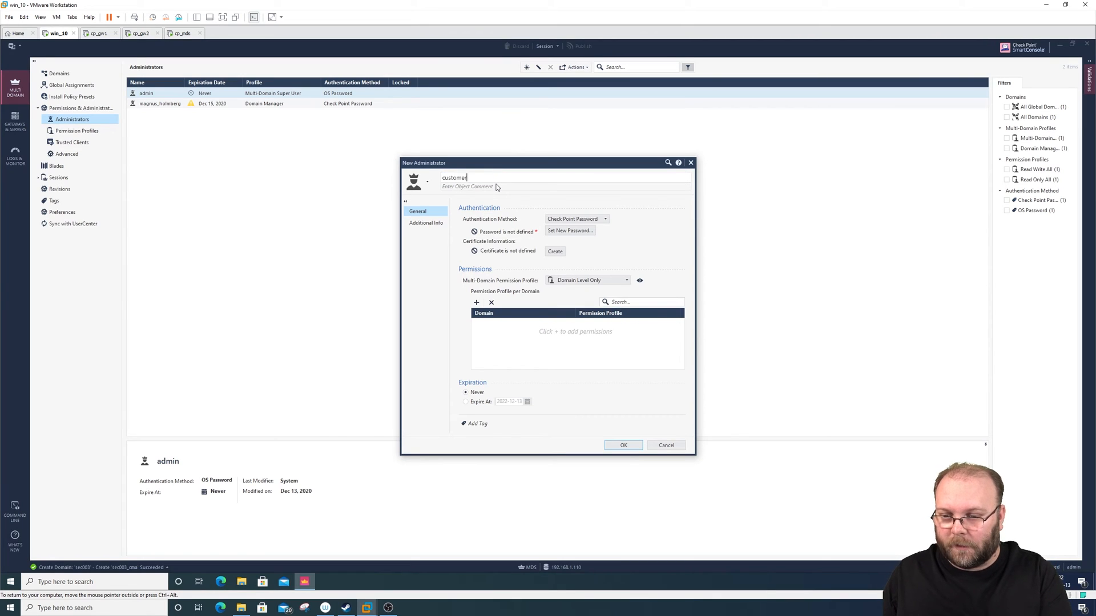
type("01")
- Enter and confirm the account password for customer01, keeping the password change required on next login
left_click(570, 231)
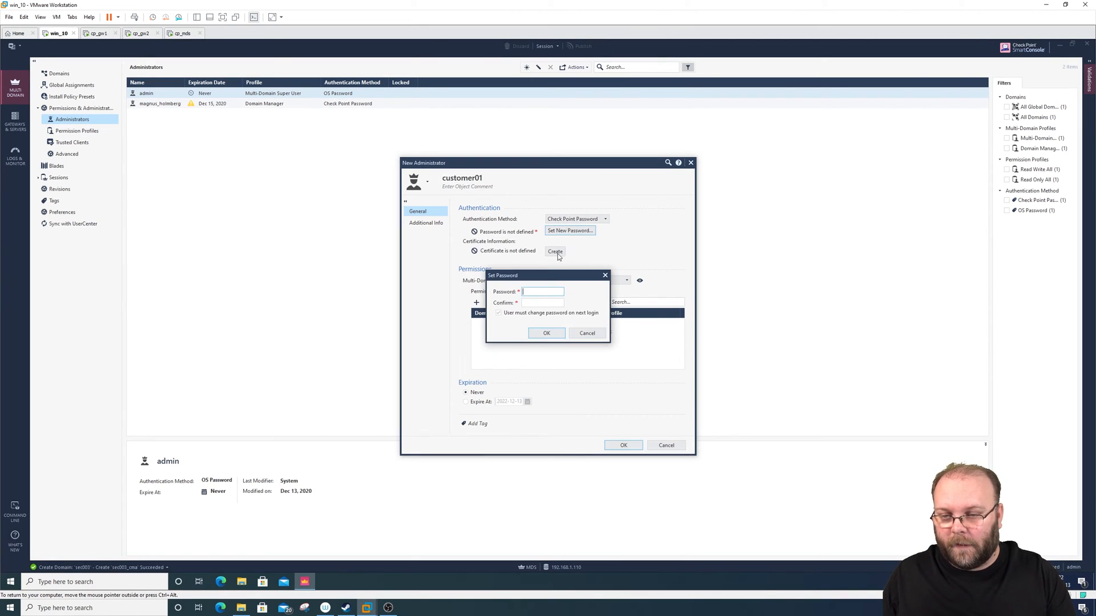
type("•••••••")
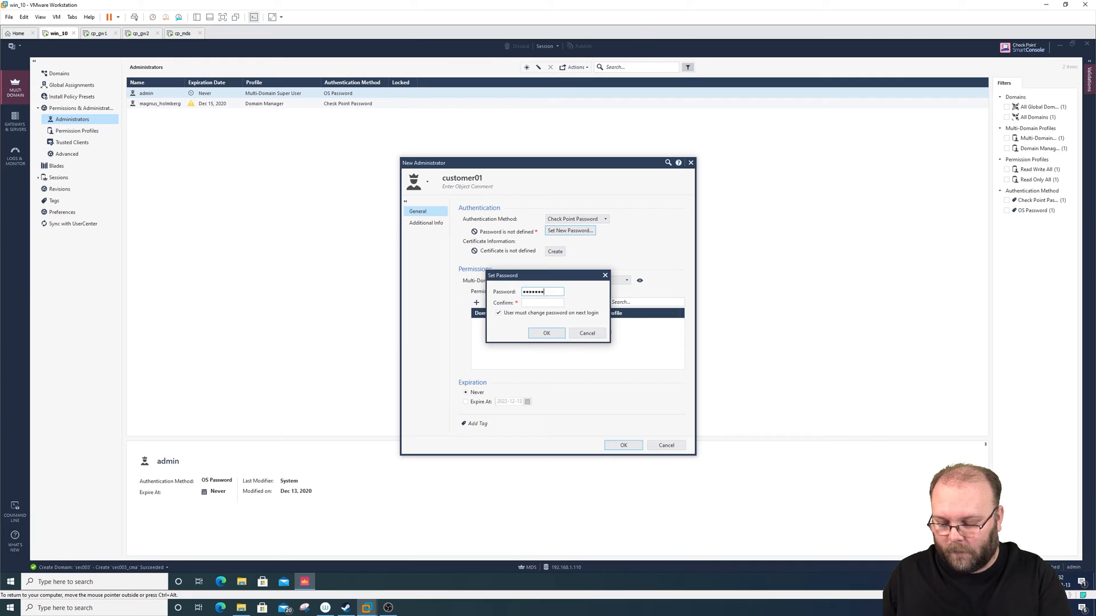
type("•••")
key("Tab")
type("••••••")
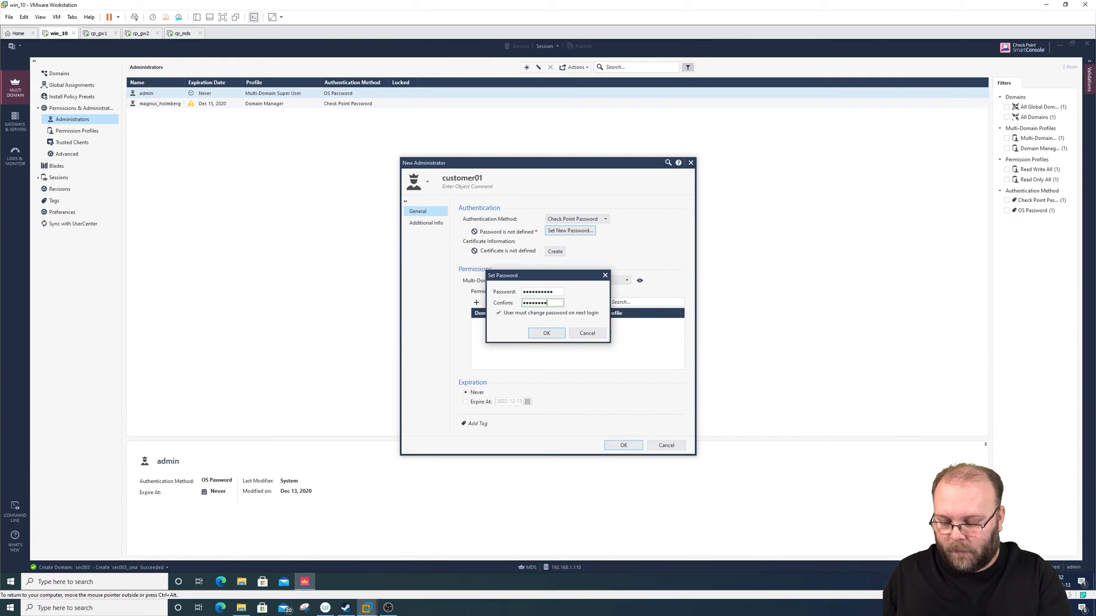
type("••••")
left_click(551, 332)
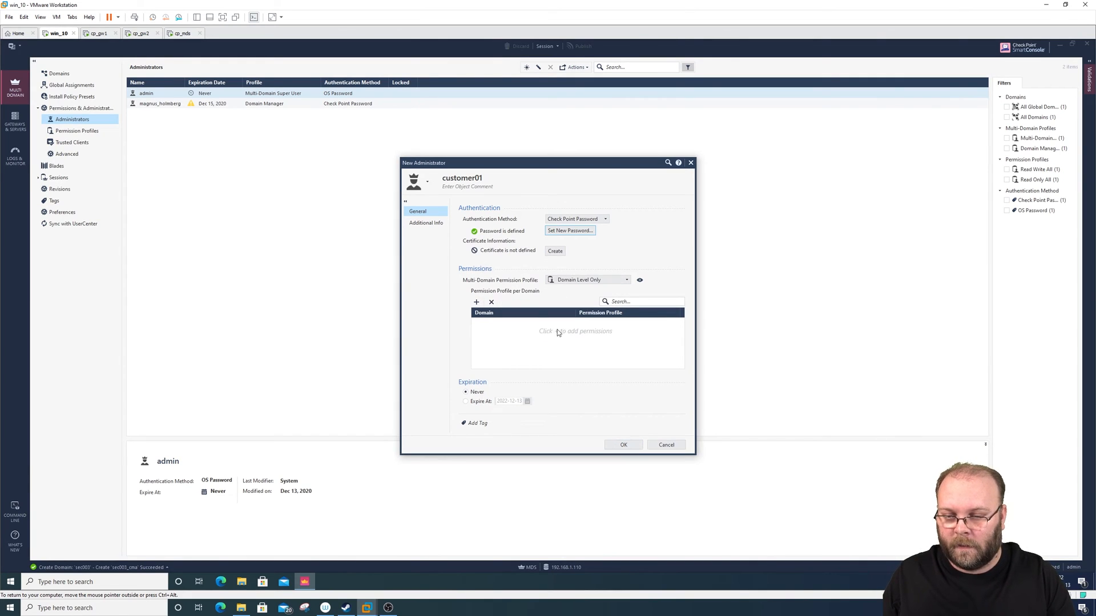
- Select Domain Level Only as the multi-domain permission profile for customer01
left_click(589, 282)
left_click_drag(625, 320, 627, 346)
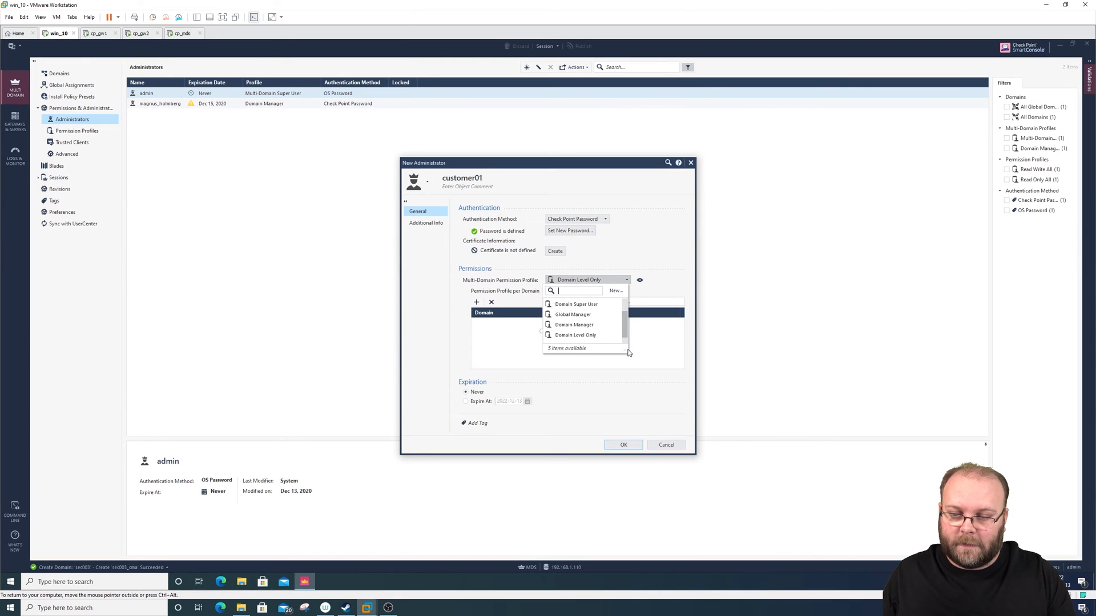
left_click(577, 337)
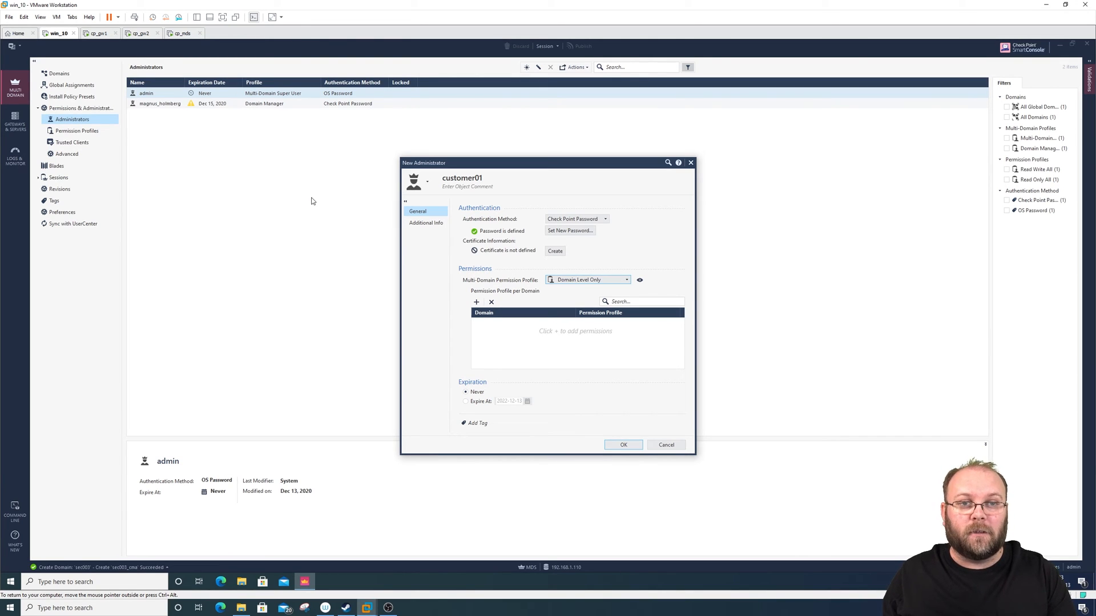
- Add domain sec001 to customer01's per-domain permissions and assign it the Read Only All profile
left_click(476, 302)
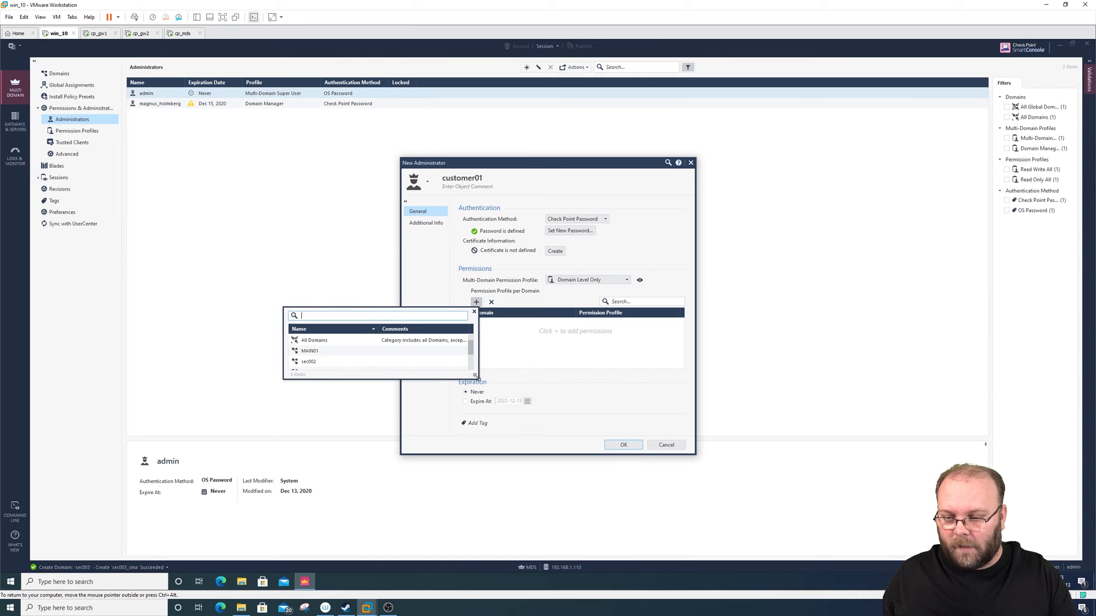
left_click_drag(478, 379, 518, 440)
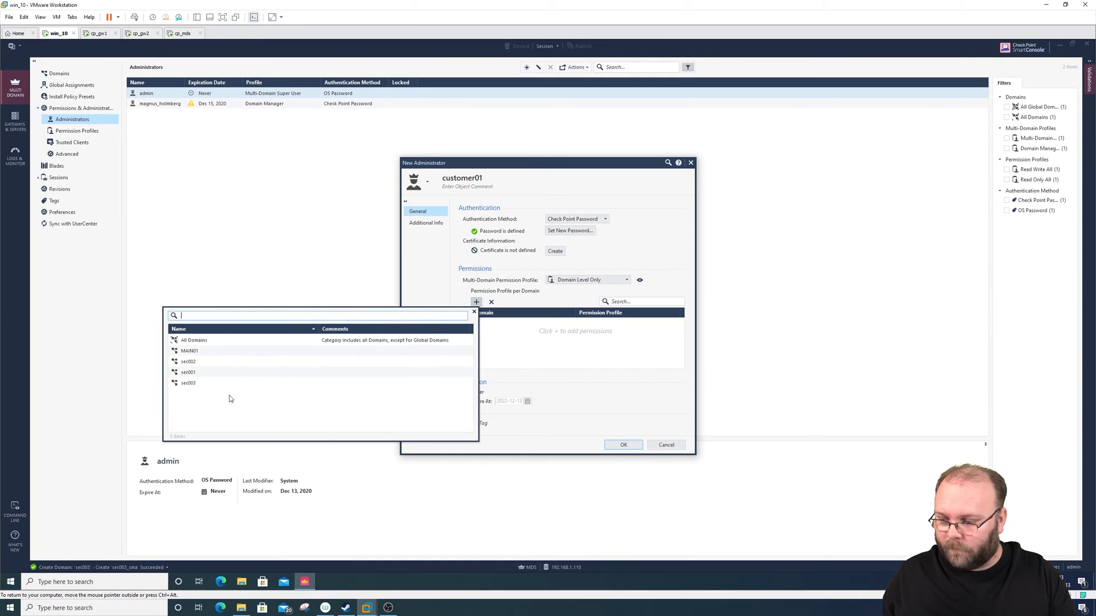
left_click(206, 375)
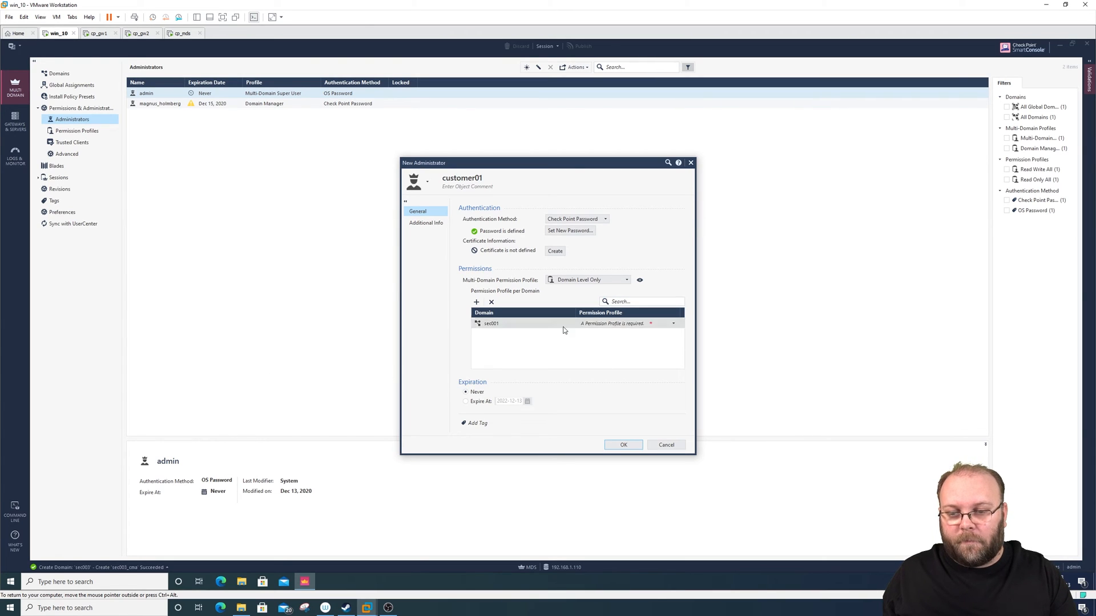
left_click(639, 324)
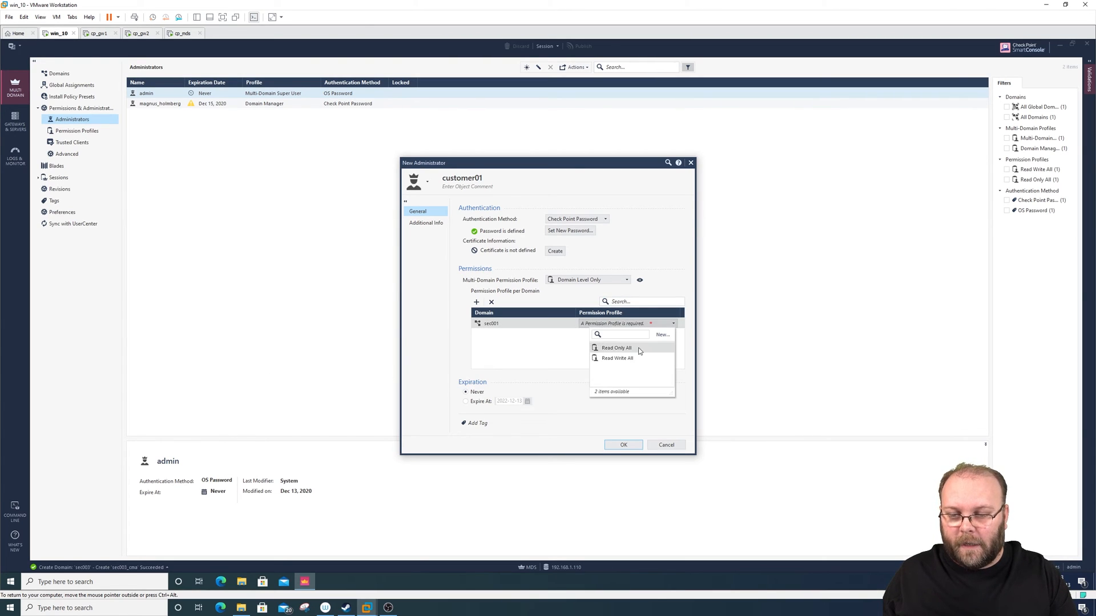
left_click(616, 346)
- Set customer01's account to expire at 2021-01-30 and save the new administrator
left_click(483, 402)
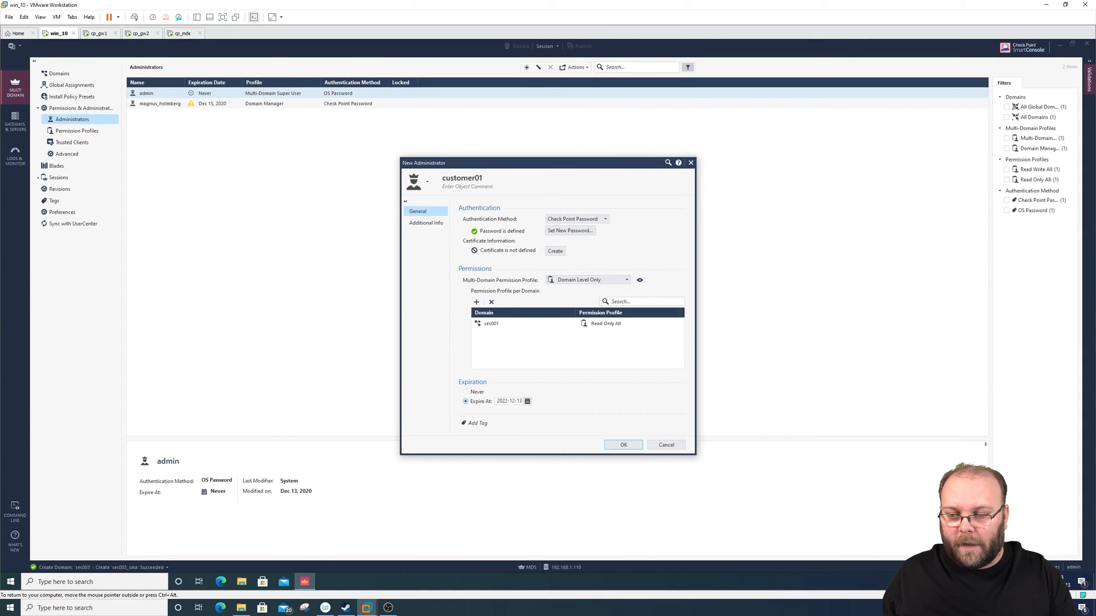
left_click(527, 401)
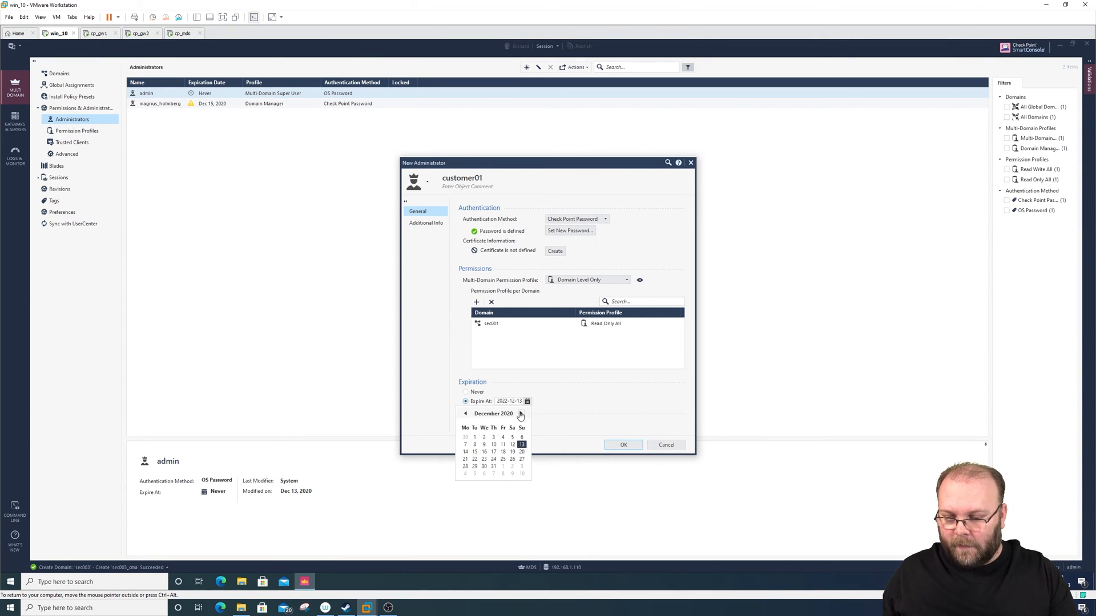
left_click(512, 466)
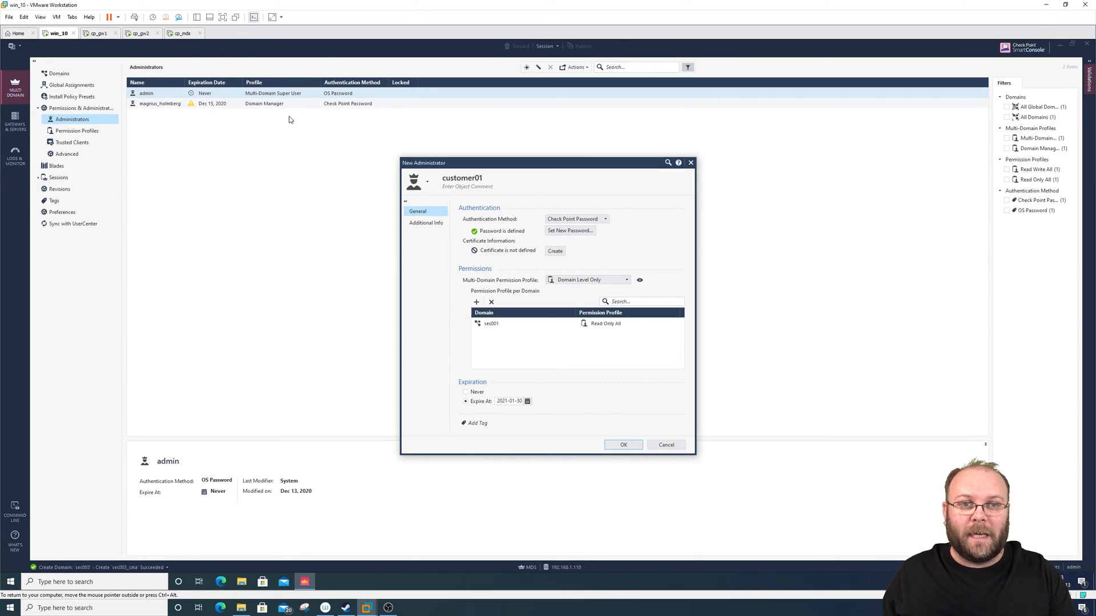
left_click(628, 446)
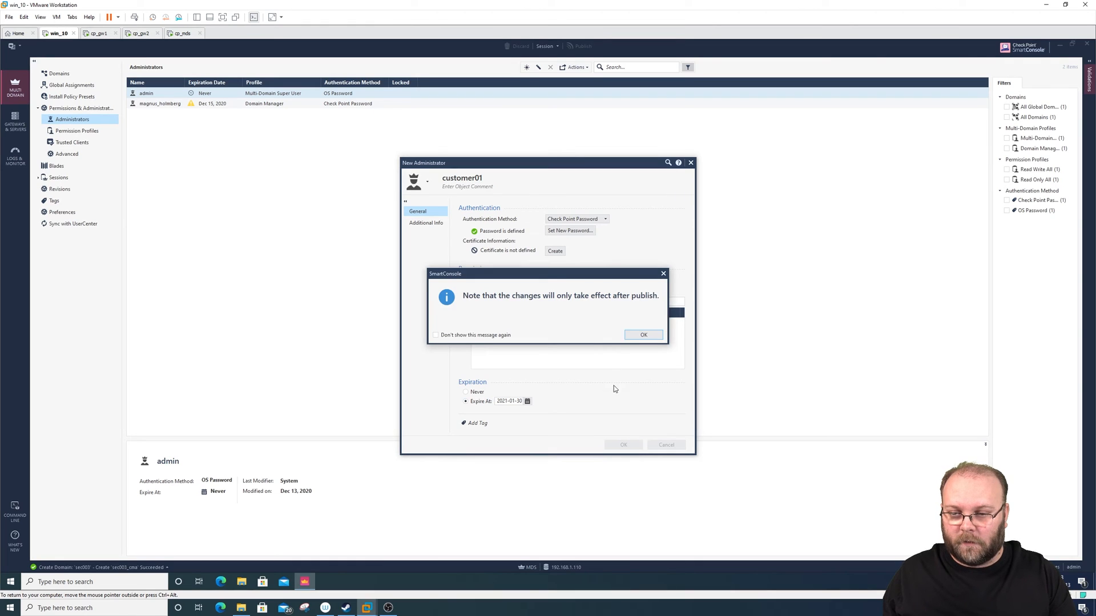
left_click(639, 337)
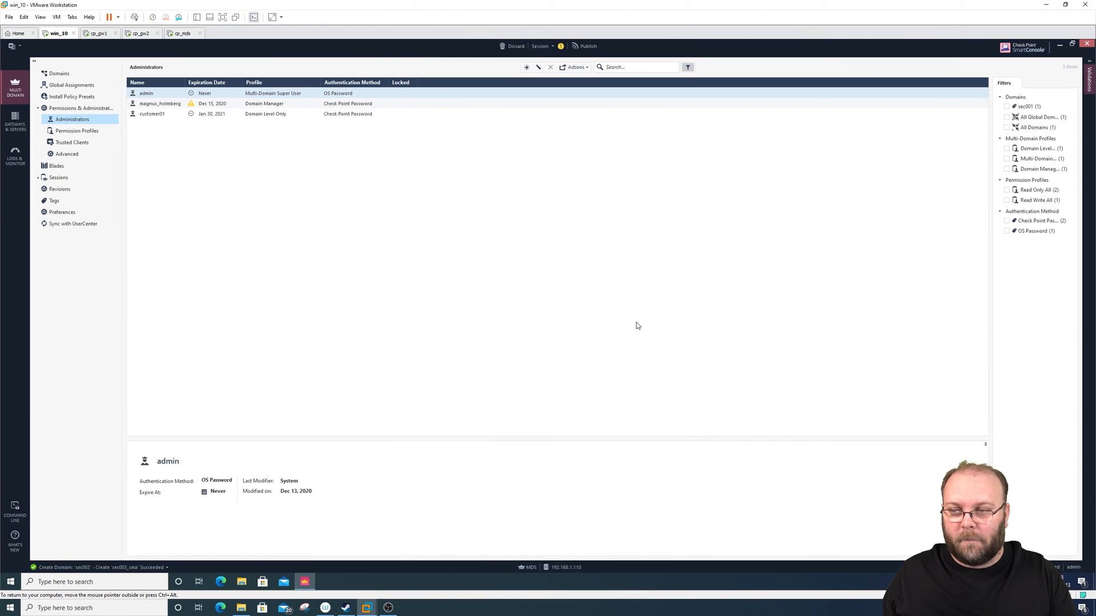
- Publish the session under the suggested session name and review the permission details of the two added administrators
left_click(588, 46)
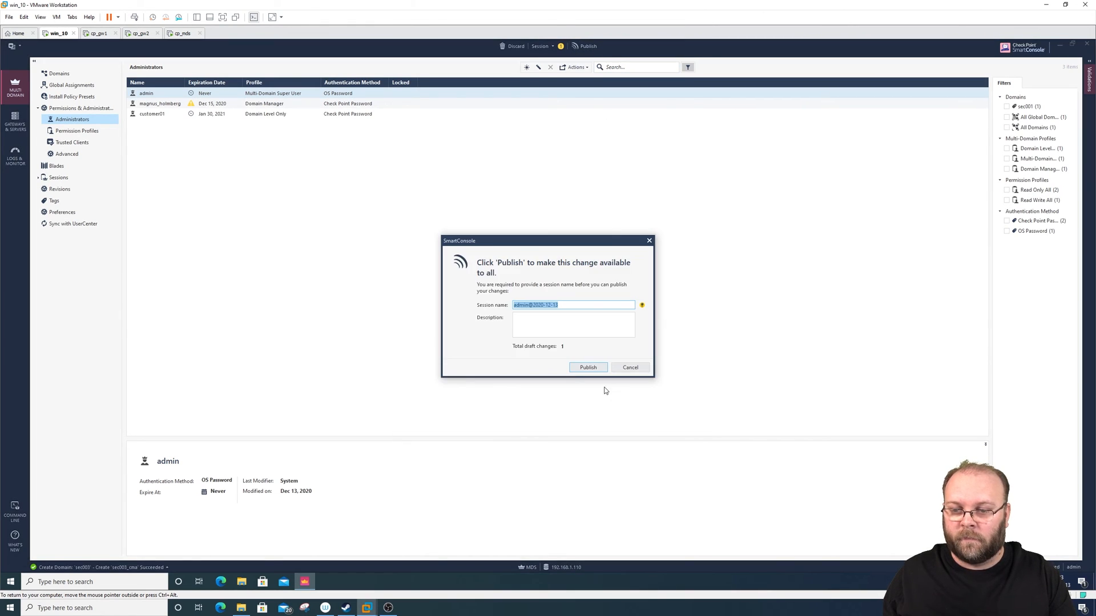
left_click(588, 368)
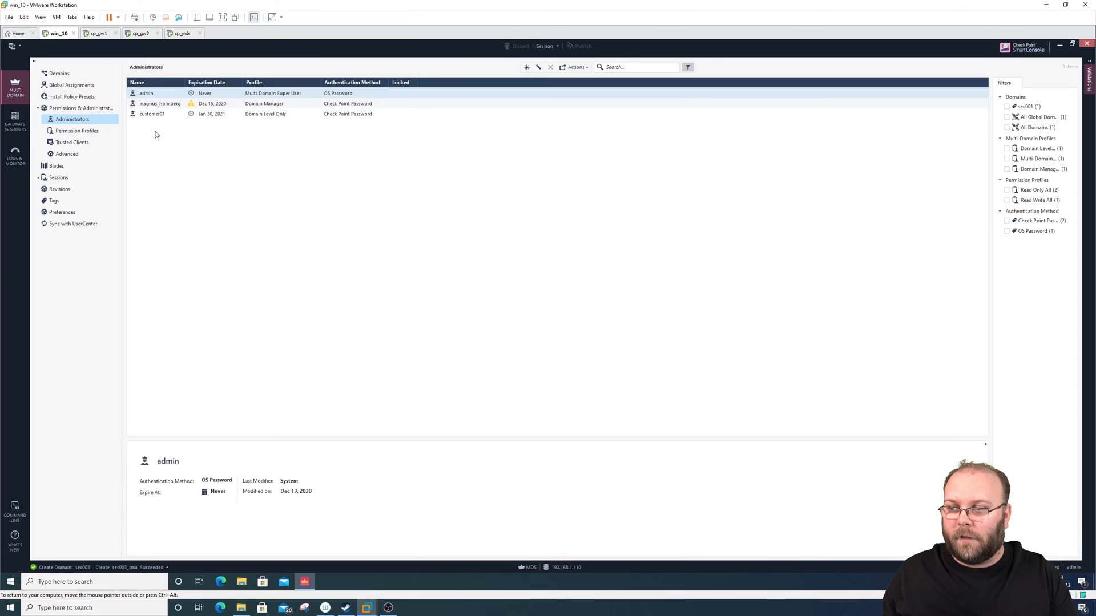
left_click(154, 98)
left_click(155, 103)
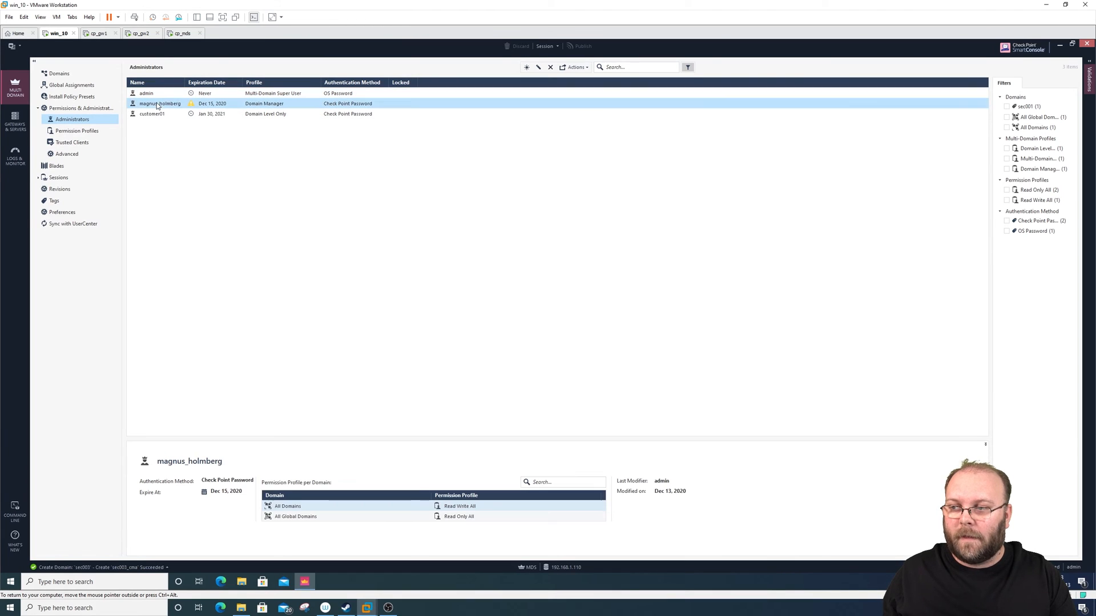
left_click(157, 114)
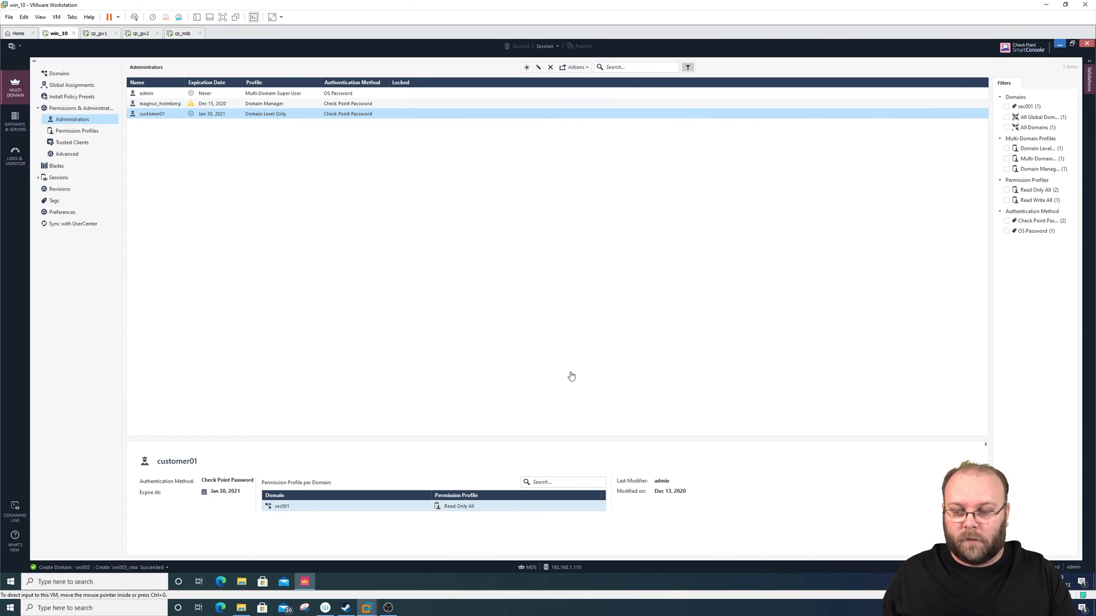
- Open another SmartConsole instance and log in with the Domain Manager administrator's username and account password
right_click(308, 578)
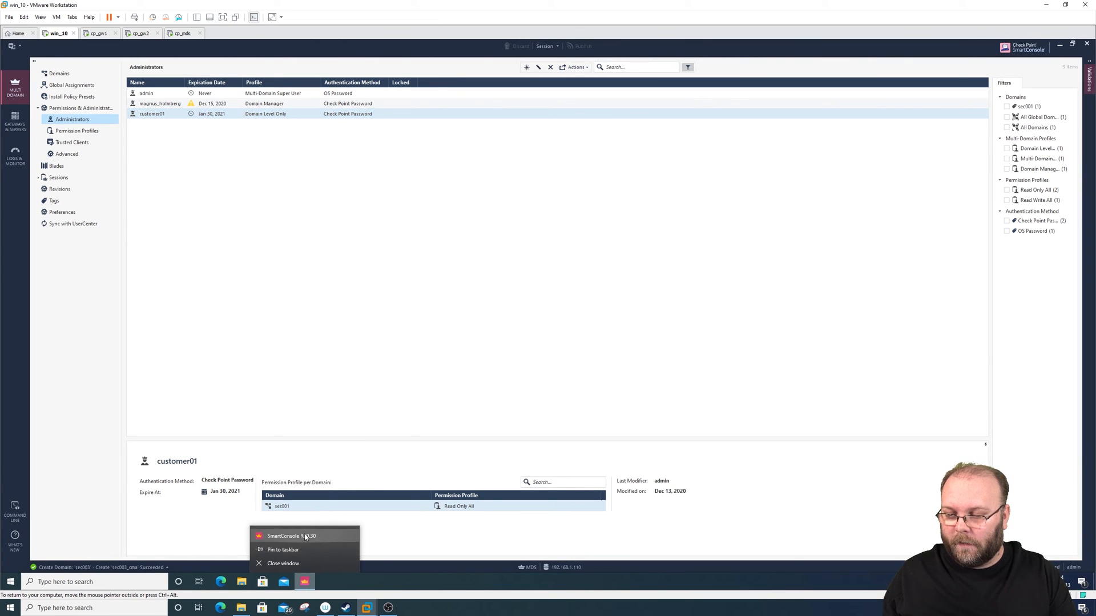
left_click(309, 533)
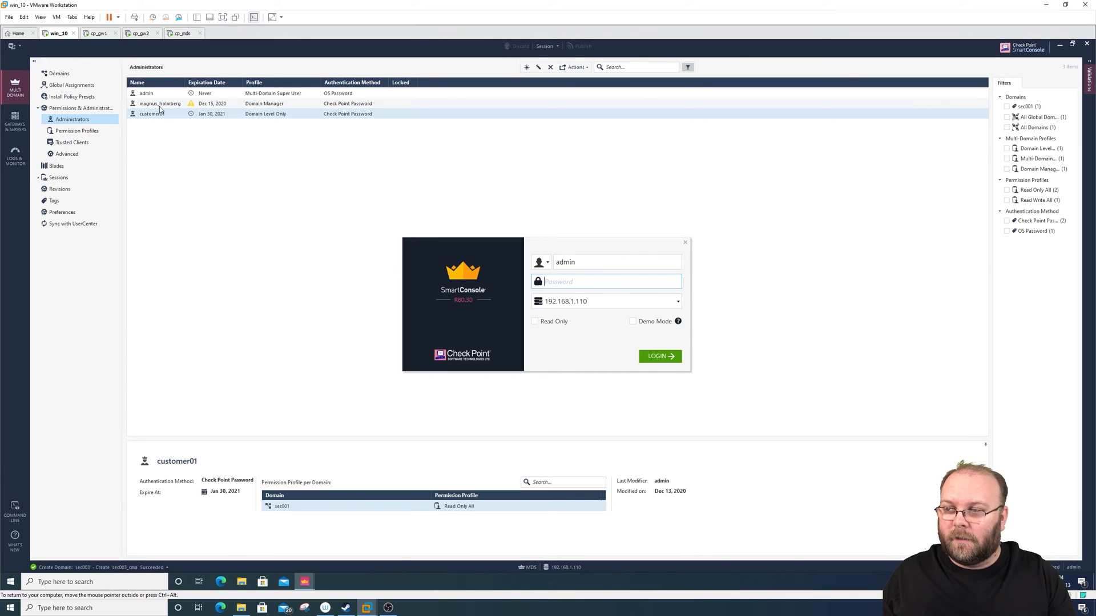
key("shift+Tab")
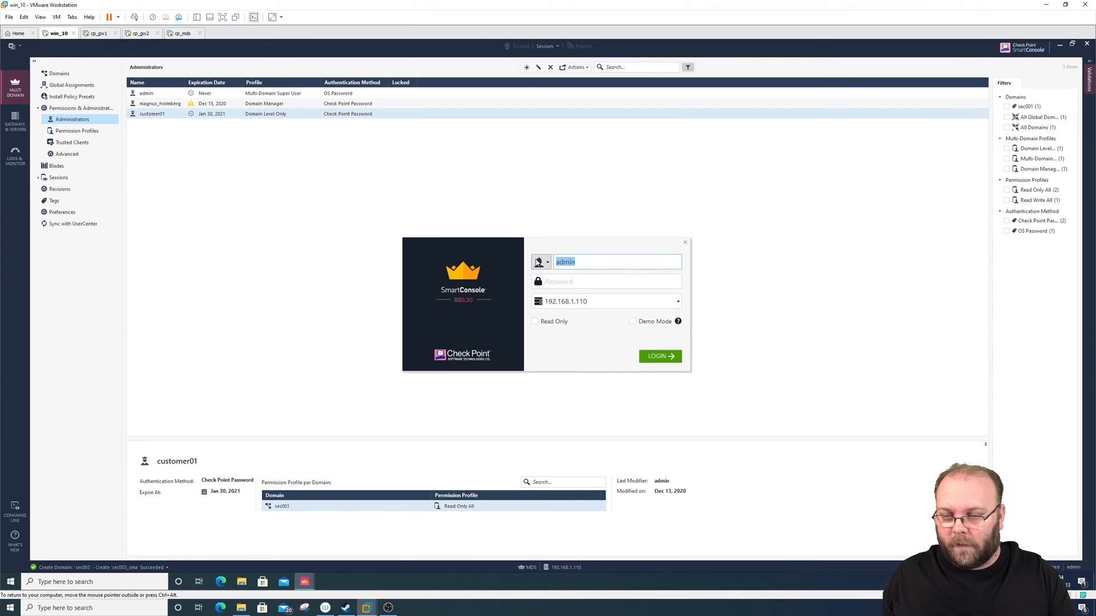
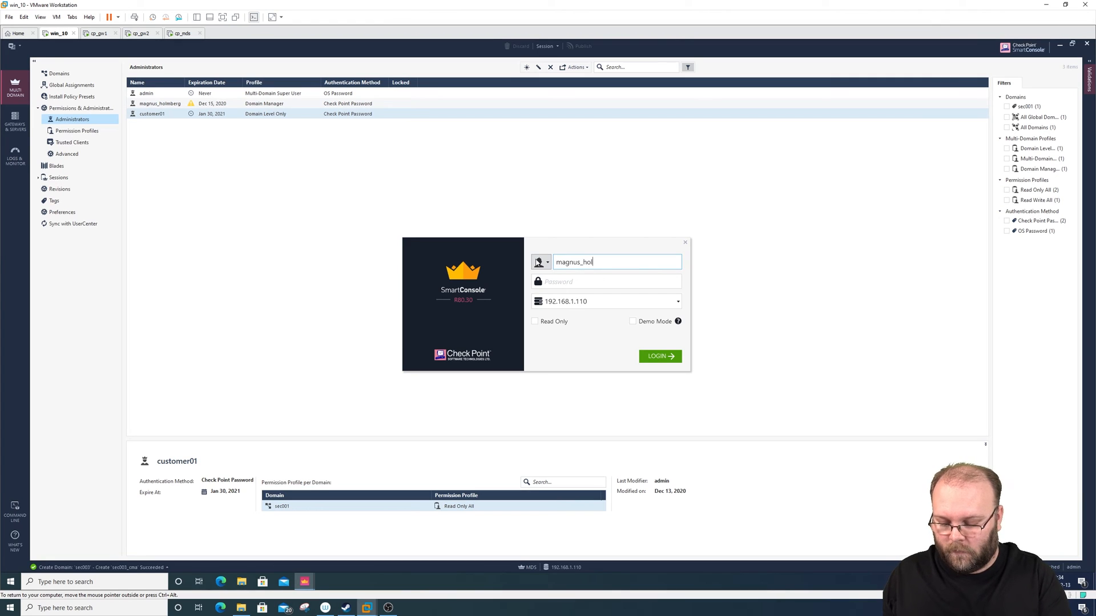
key("Tab")
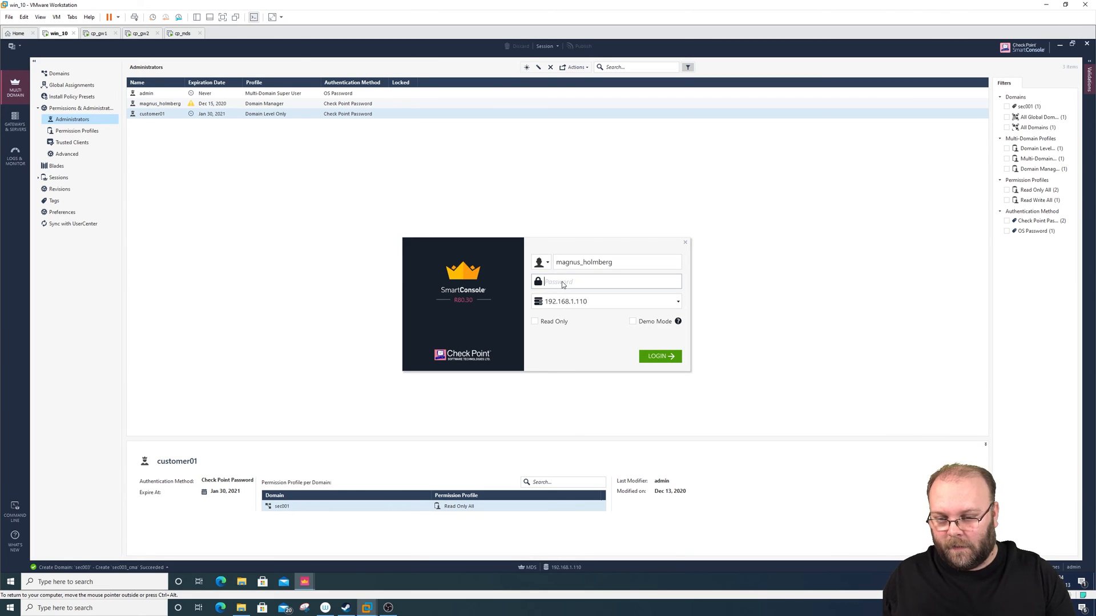
type("••••••••••")
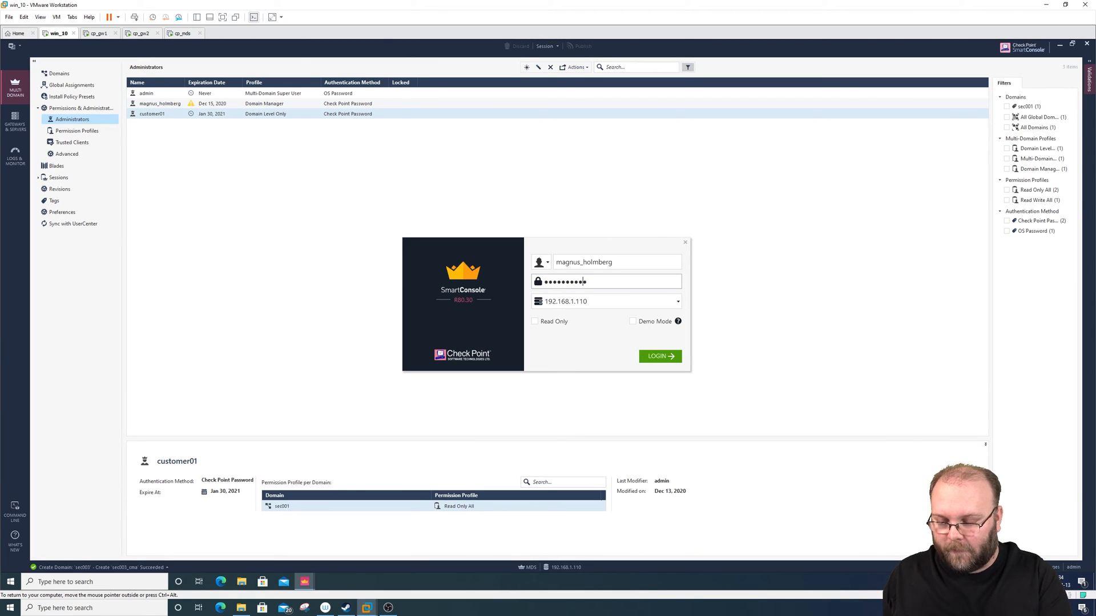
left_click(661, 356)
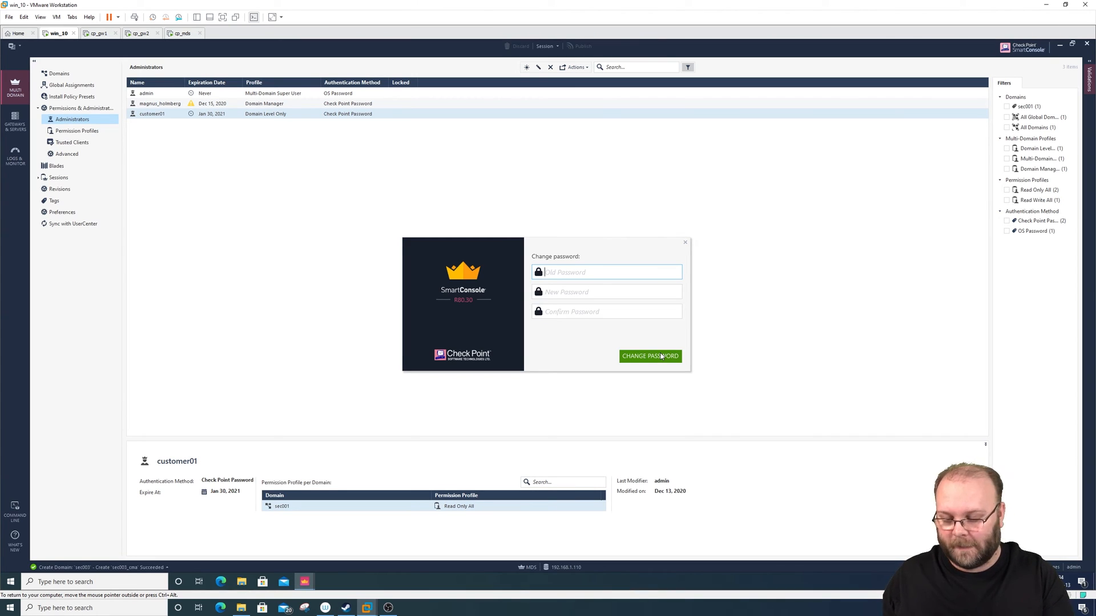
- Change the Domain Manager administrator's password by entering the old password, then the new password and its confirmation
type("••••••••••")
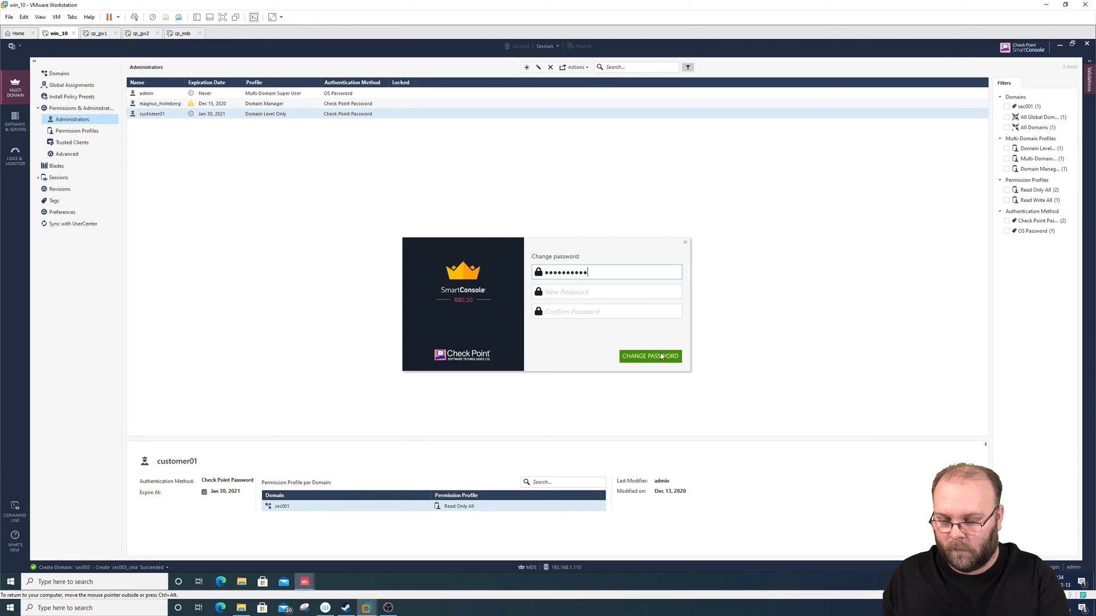
key("Tab")
type("••••••")
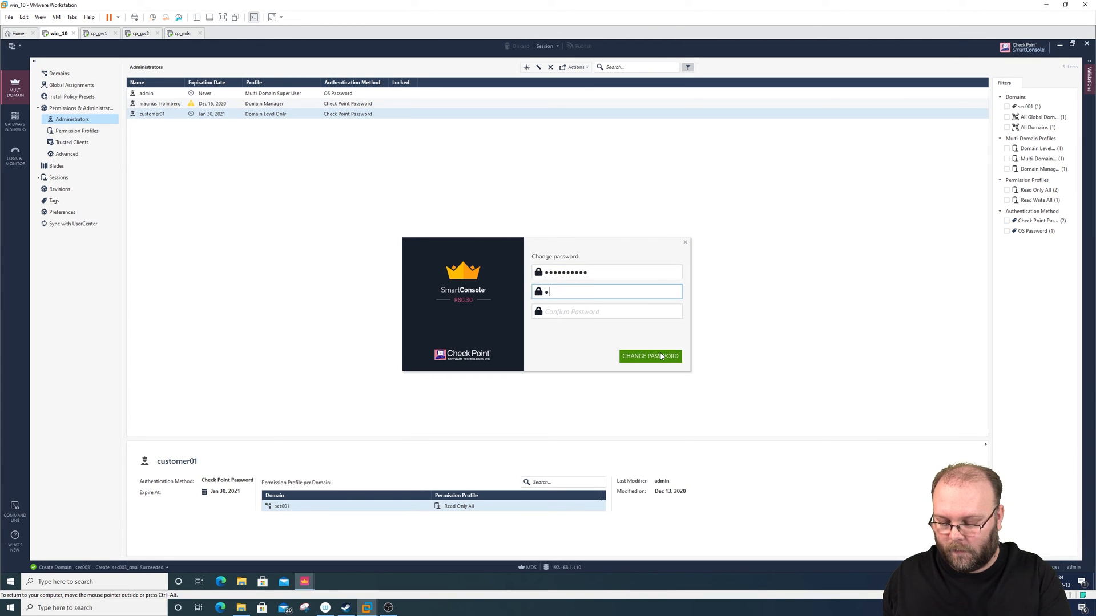
key("Tab")
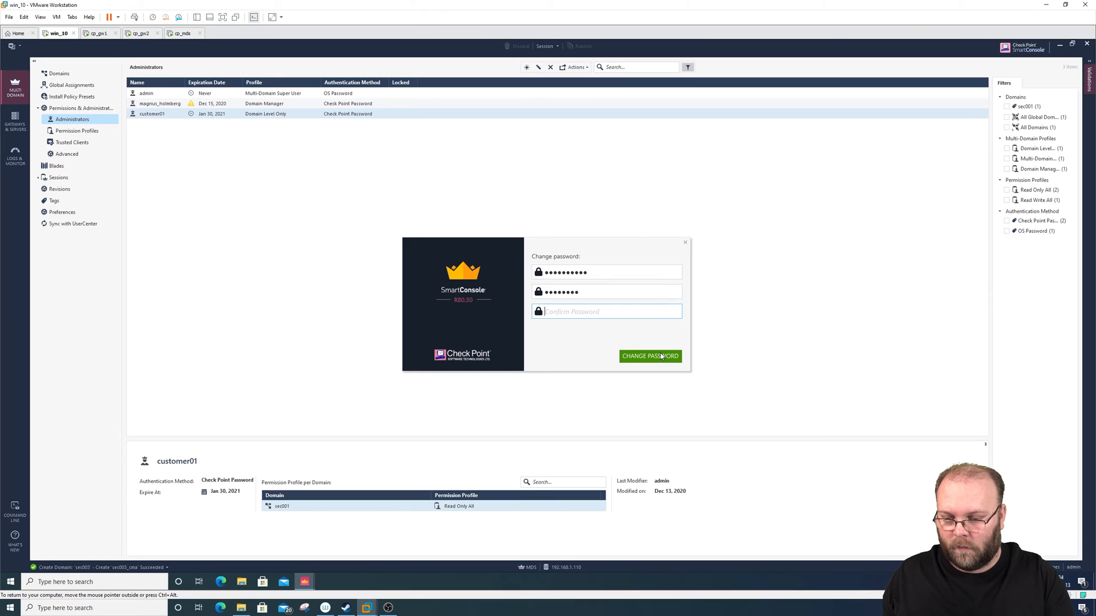
type("••••••••")
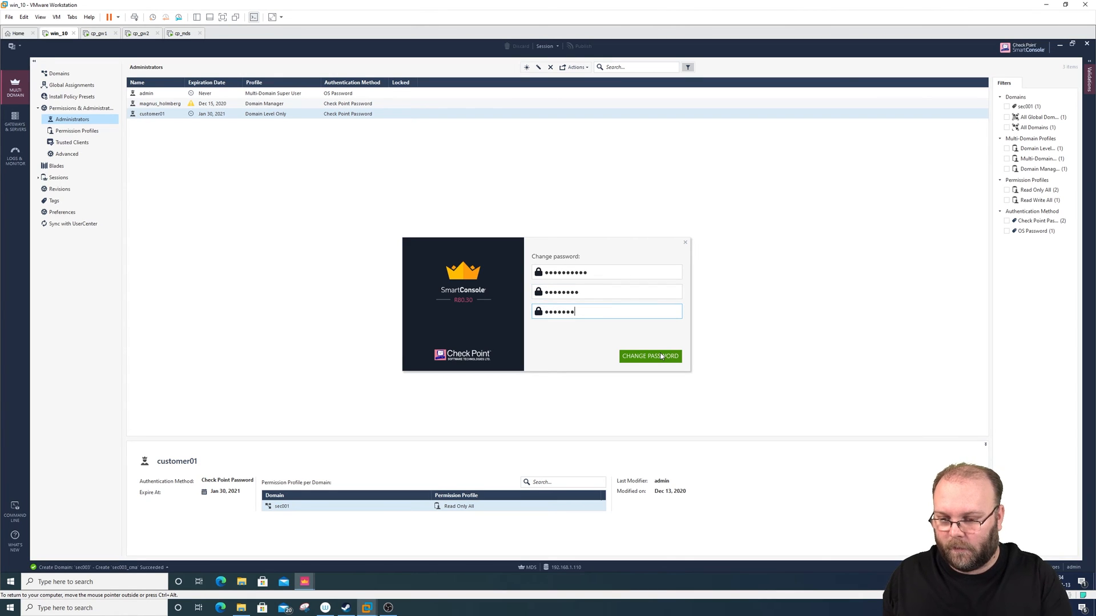
left_click(660, 356)
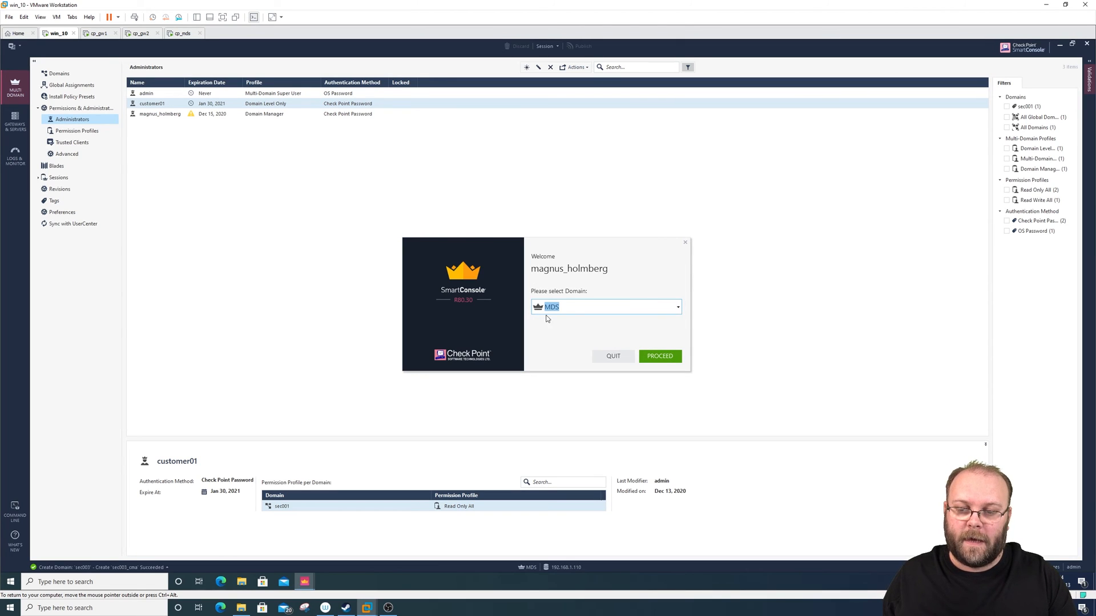
- Look through the domains available to this administrator, choose MDS and proceed with the login
left_click(679, 309)
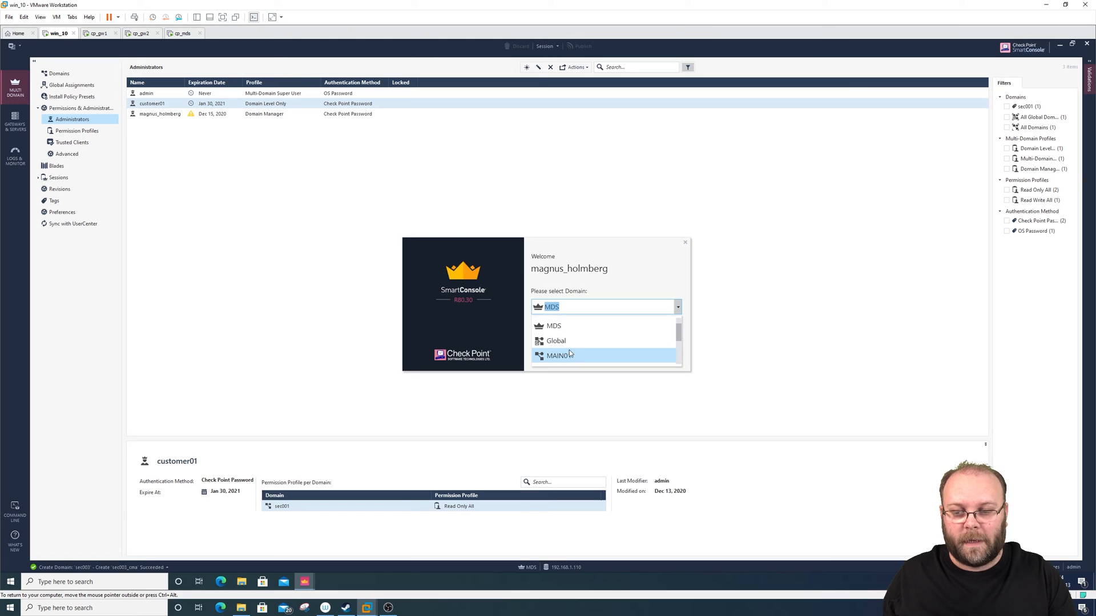
scroll(570, 351, "down", 3)
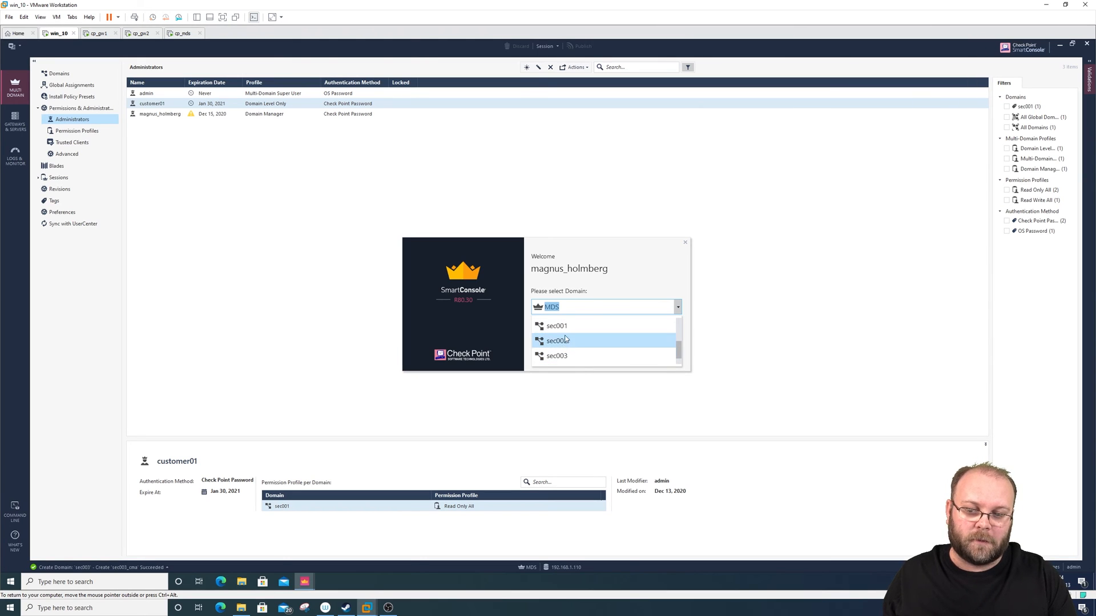
scroll(565, 342, "up", 3)
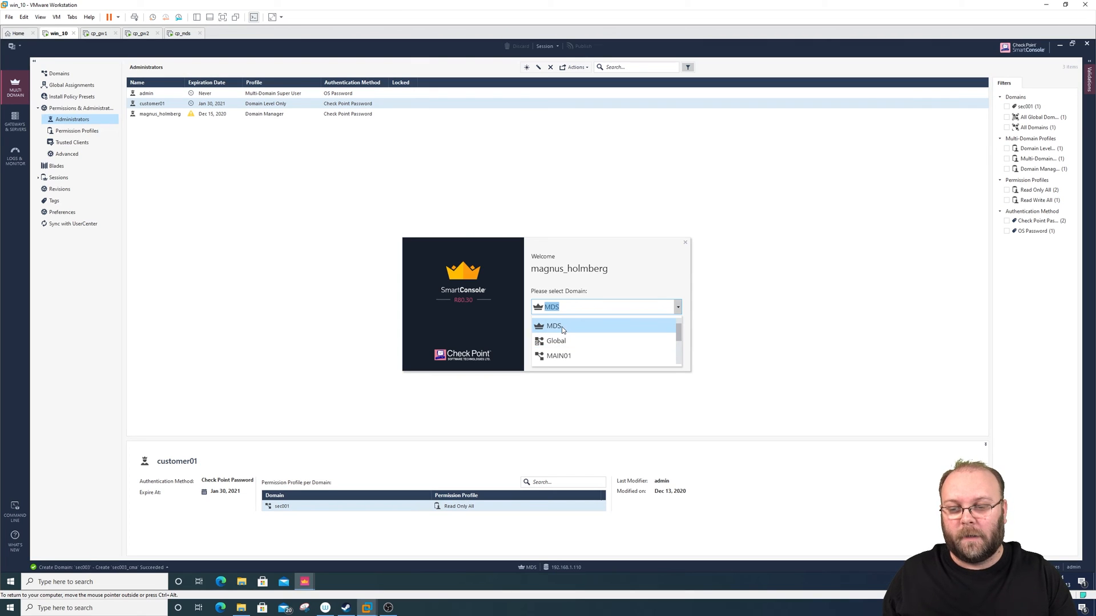
left_click(562, 326)
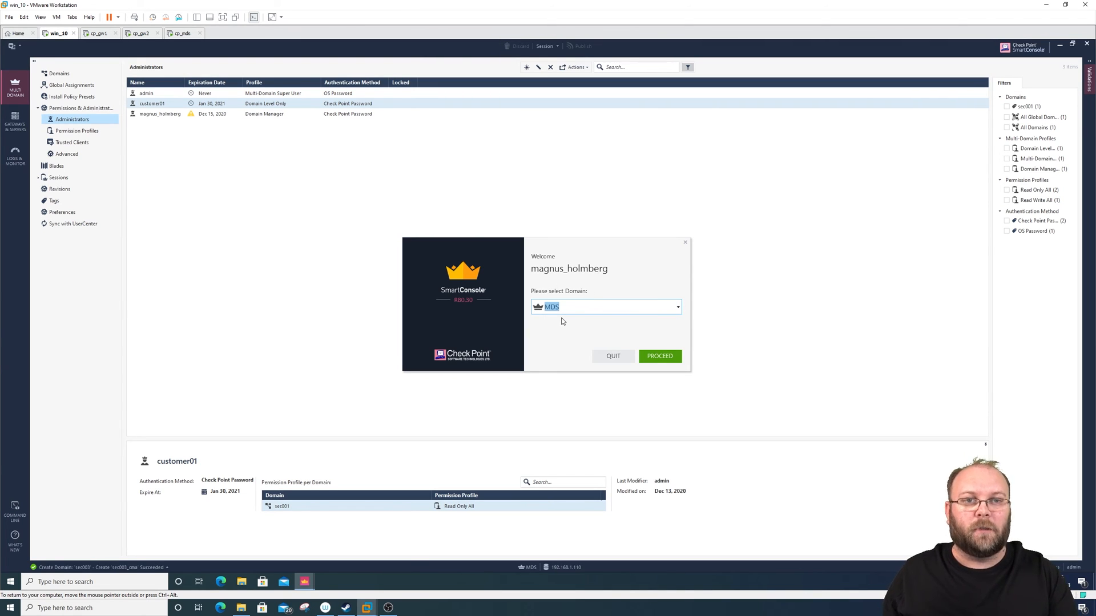
left_click(666, 356)
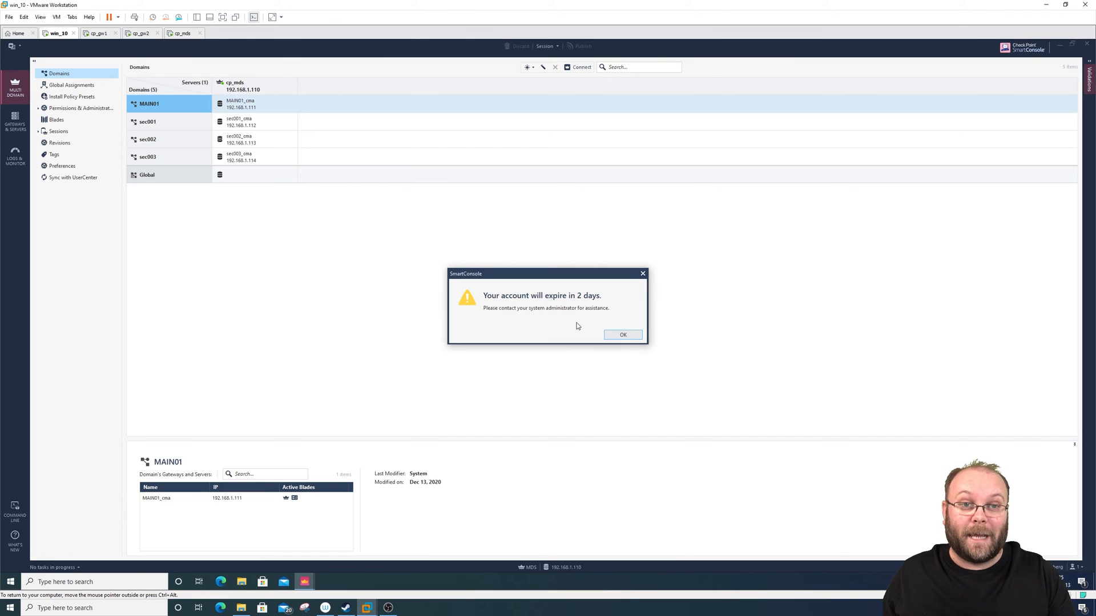
- Dismiss the account expiration notice and view the details of the Global and sec001 domains
left_click(633, 336)
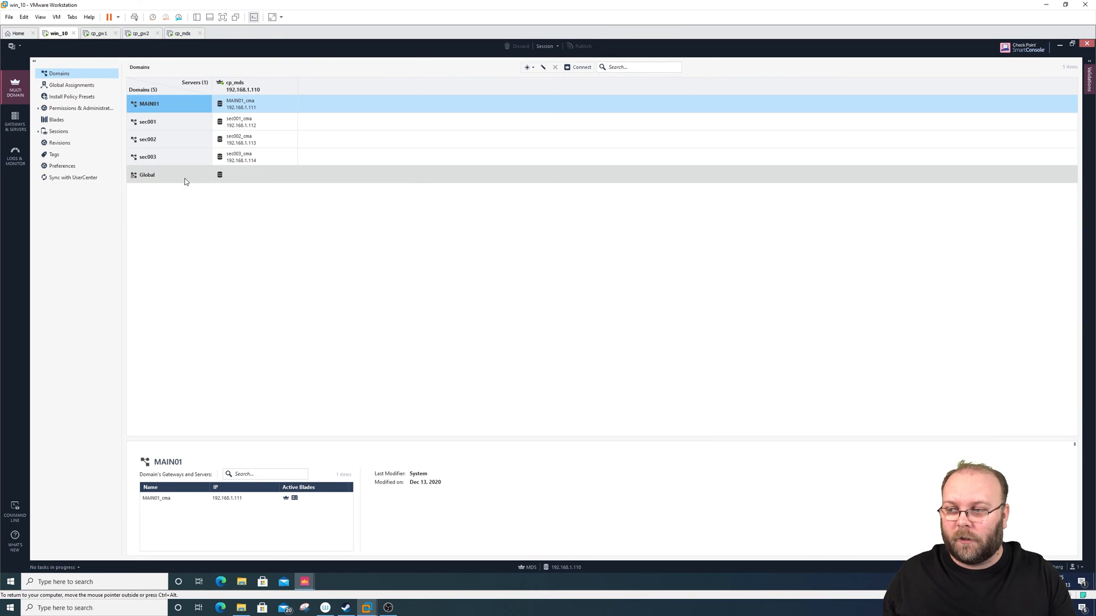
left_click(166, 177)
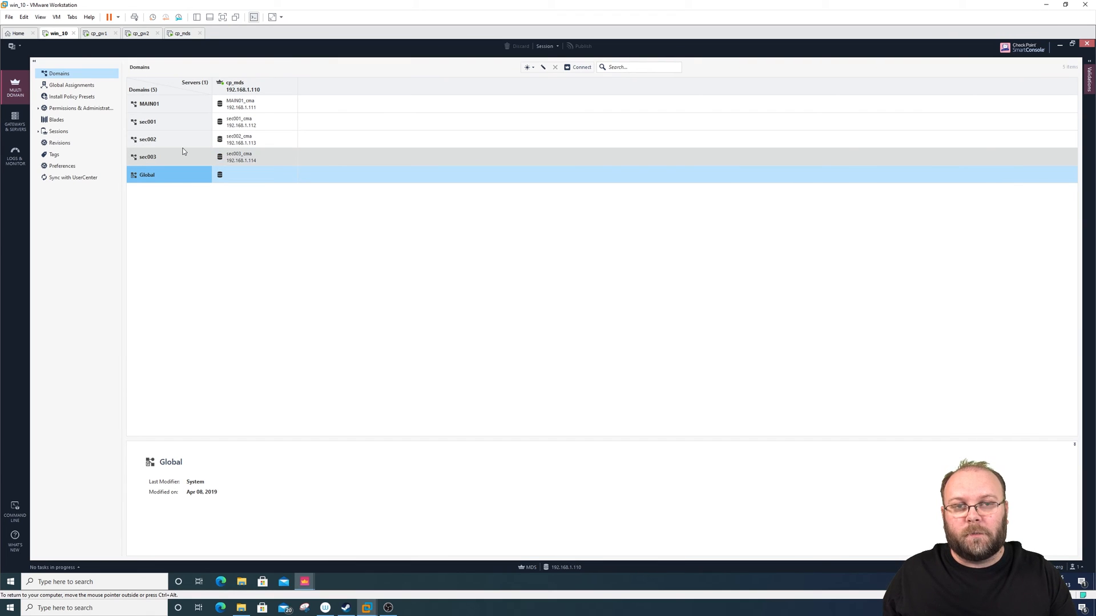
left_click(151, 124)
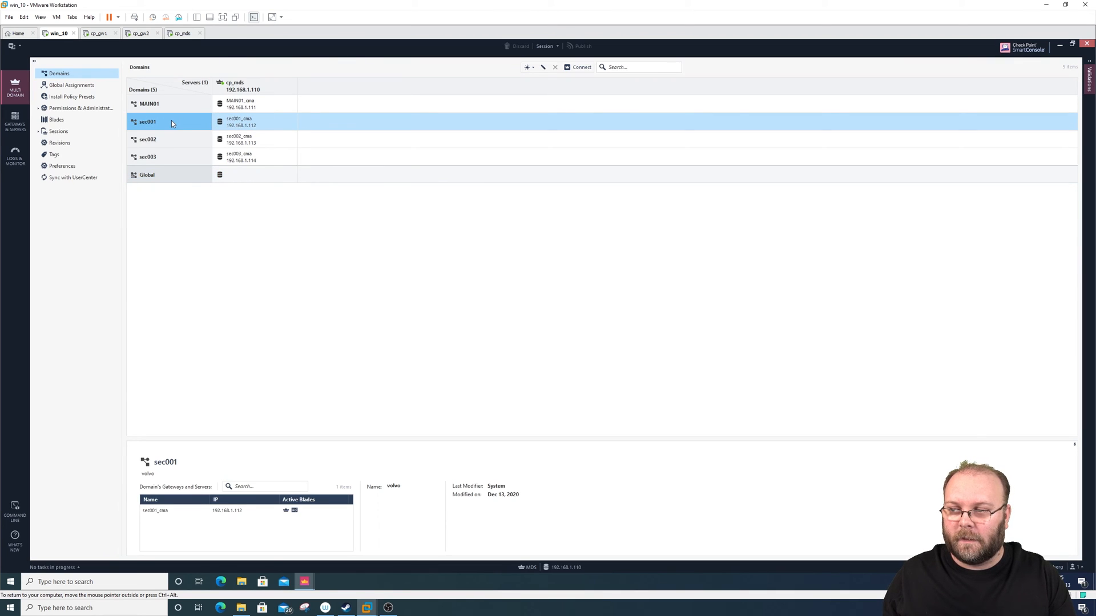
- Connect to the sec001 domain, accept the server fingerprint and dismiss the account expiration notice
right_click(172, 121)
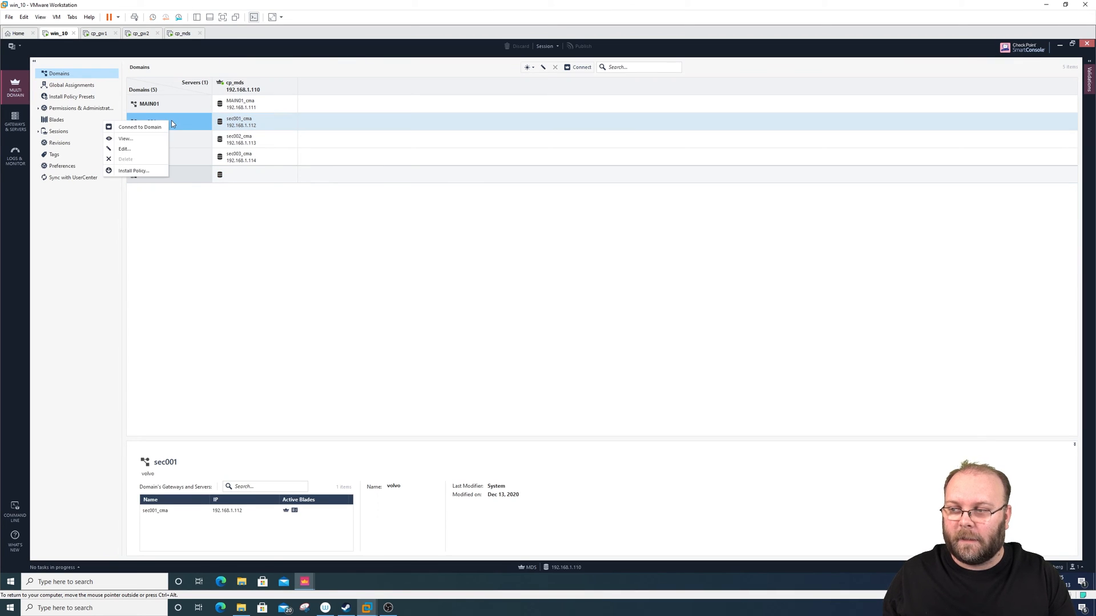
left_click(141, 128)
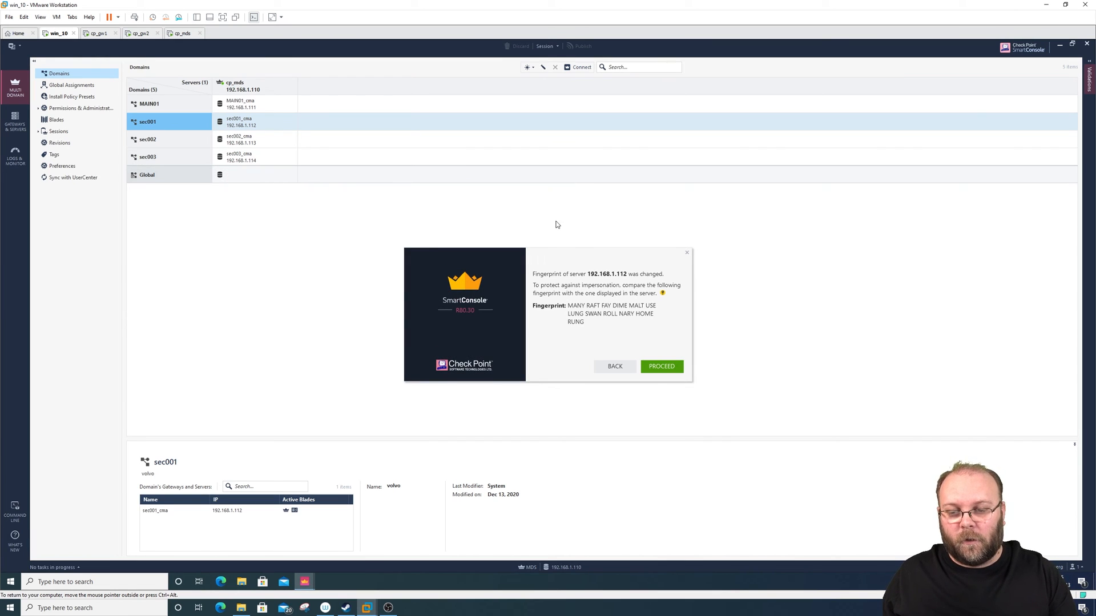
left_click(645, 369)
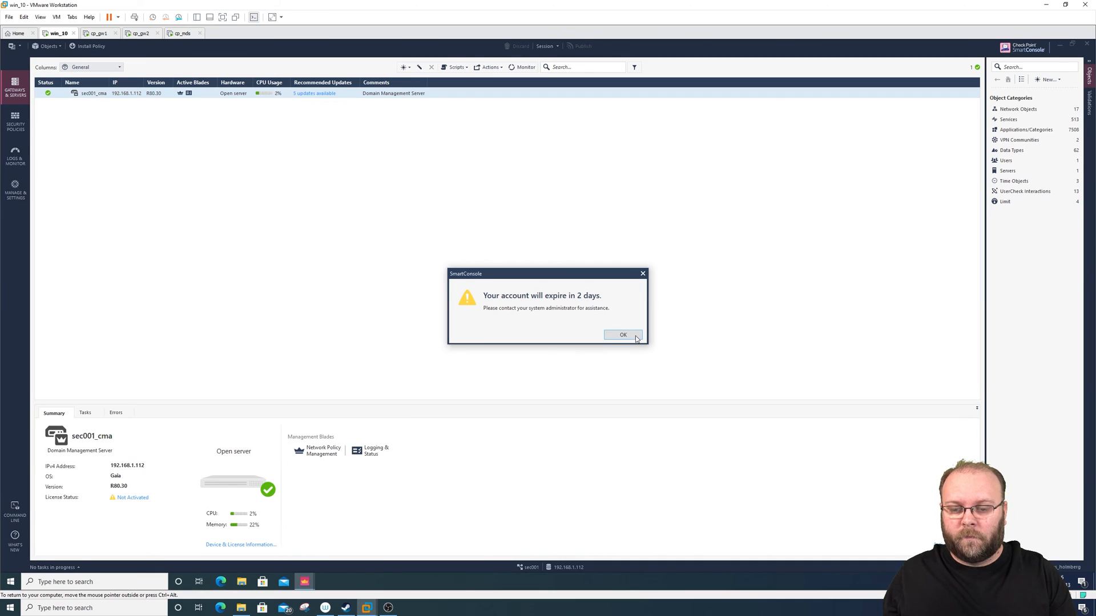
left_click(623, 335)
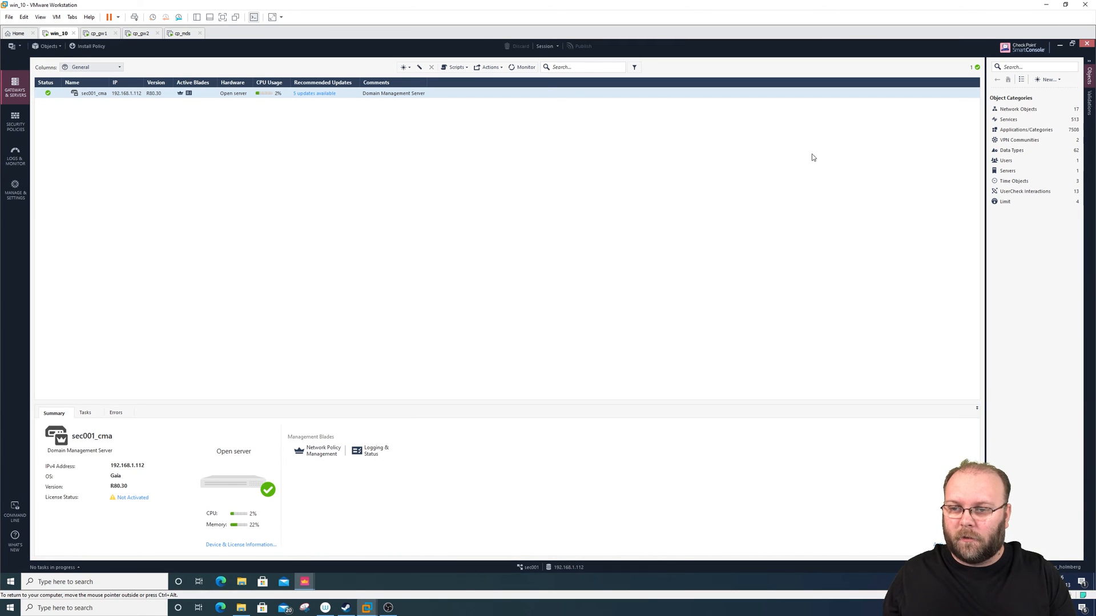
- Restore the sec001 and MDS SmartConsole windows from full size and reposition them on the desktop
left_click(1072, 44)
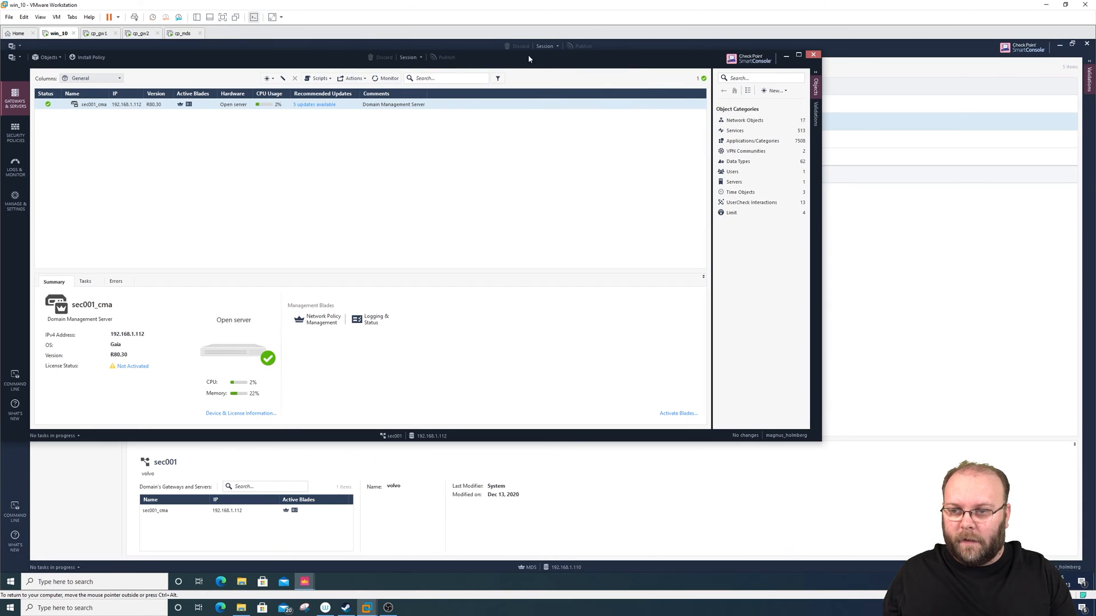
left_click_drag(635, 58, 847, 169)
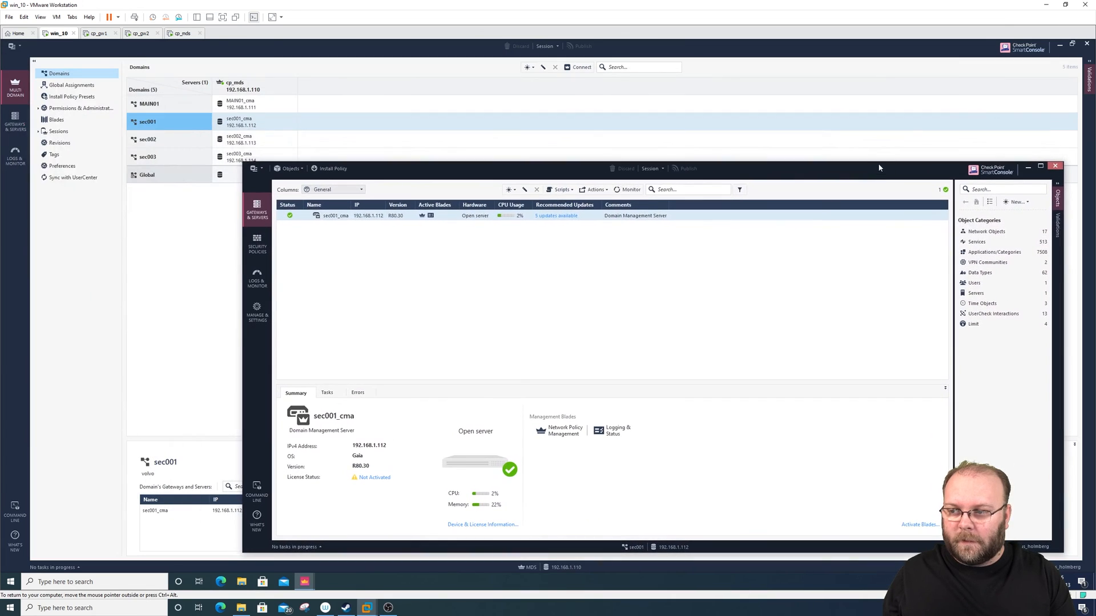
left_click(1072, 44)
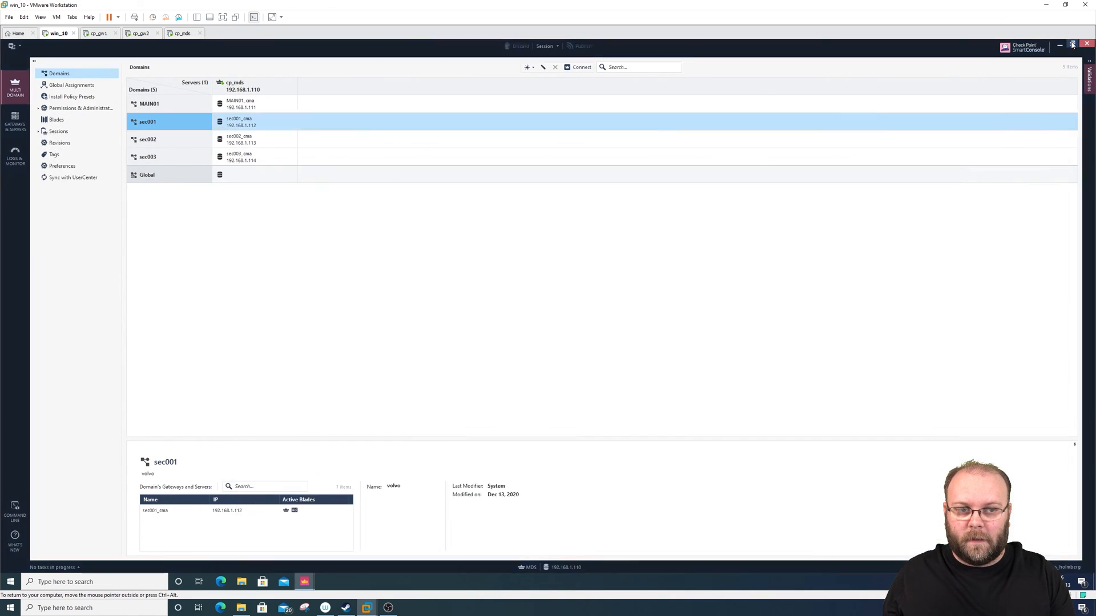
left_click_drag(712, 106, 668, 57)
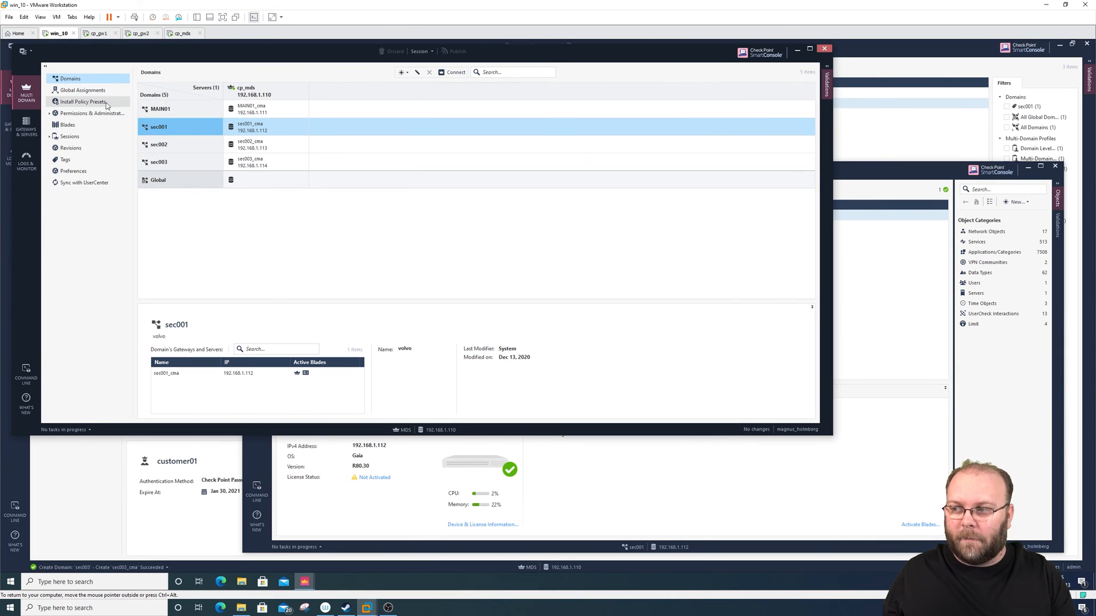
- View the global assignments and domain list, then examine the sec001_cma, sec002_cma and sec003_cma servers in the MDS console
left_click(79, 94)
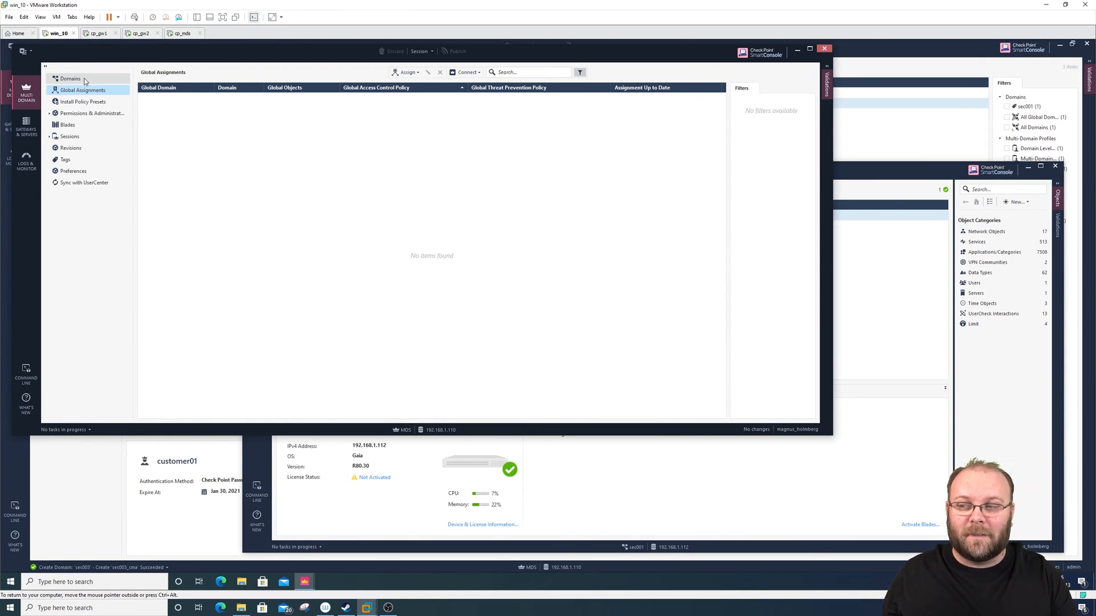
left_click(84, 78)
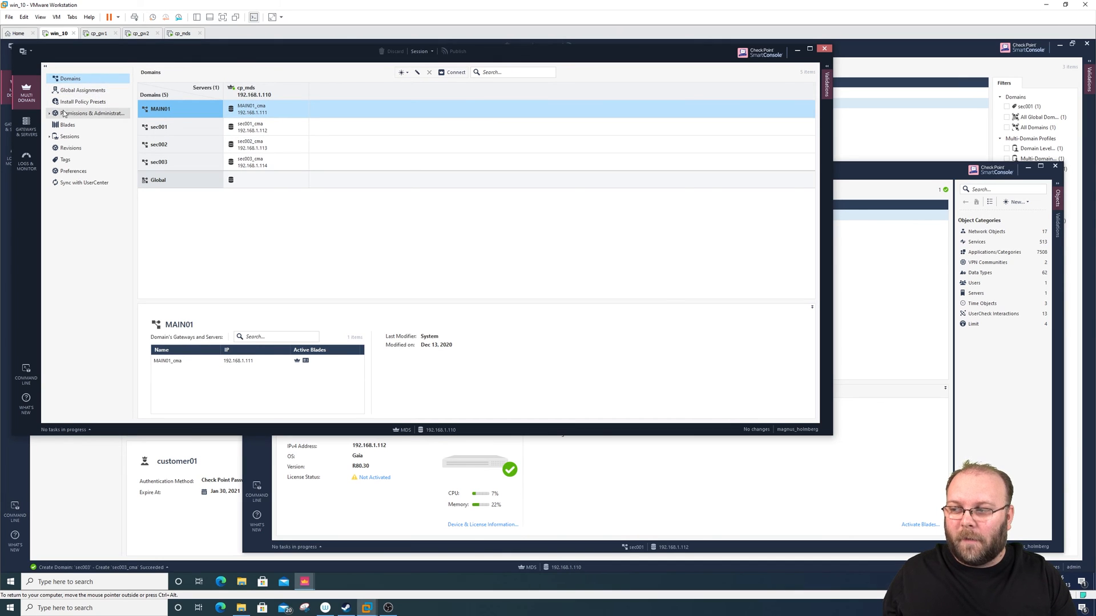
left_click(26, 127)
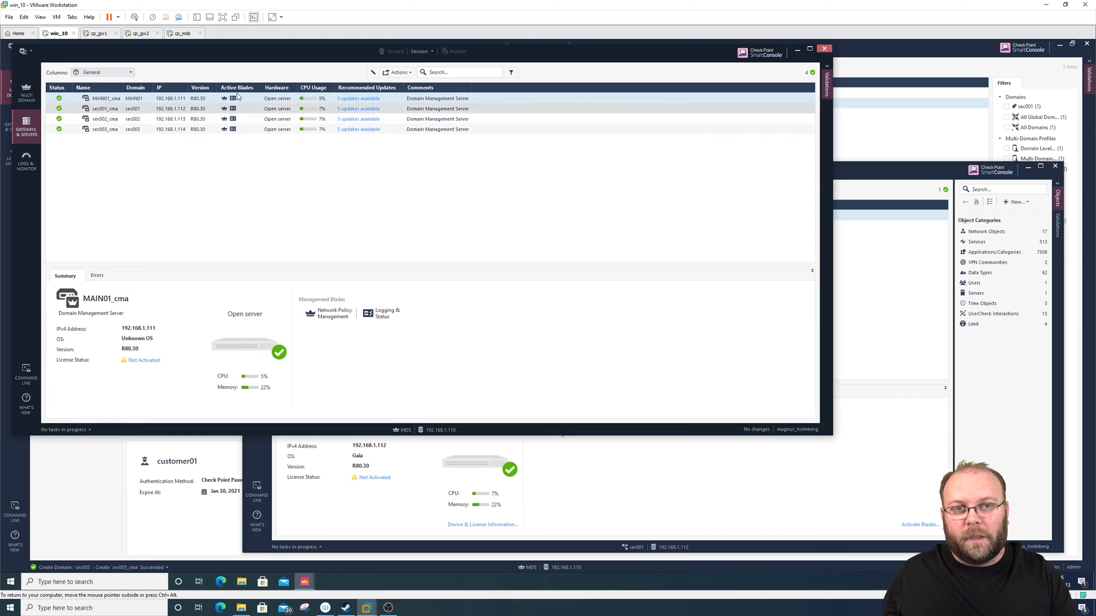
left_click(122, 108)
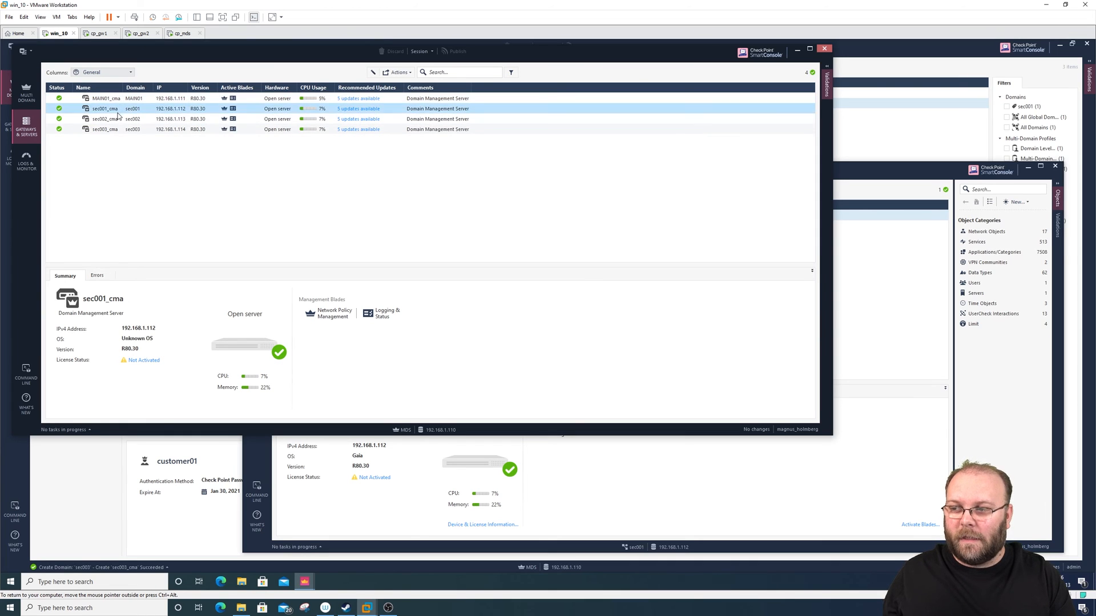
left_click(119, 119)
left_click(116, 130)
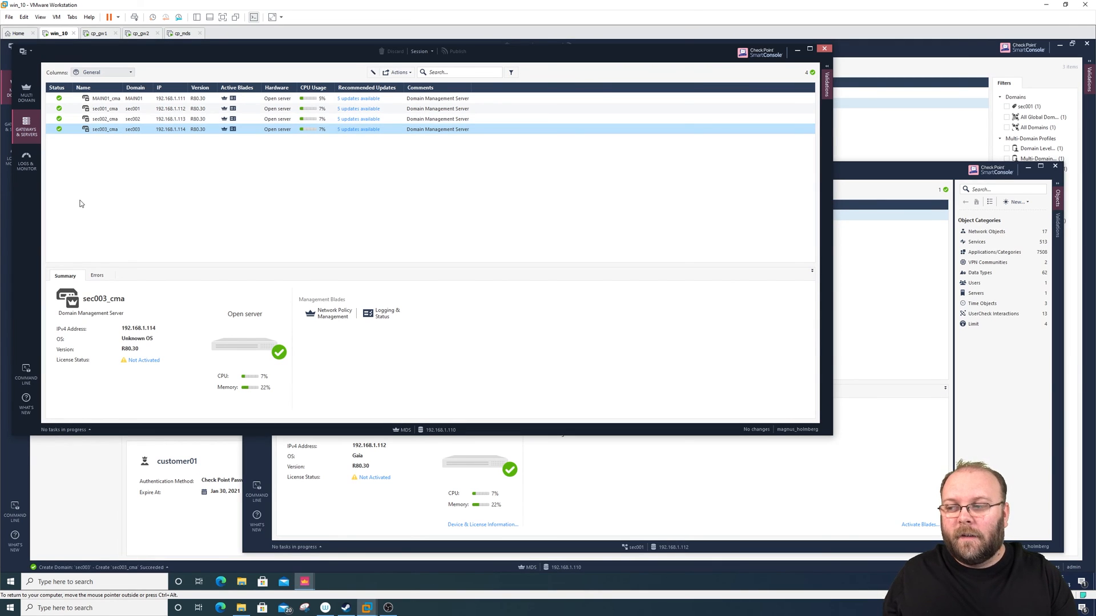
- Open the Logs view in a new MDS log tab, maximize the window and list its log servers
left_click(27, 159)
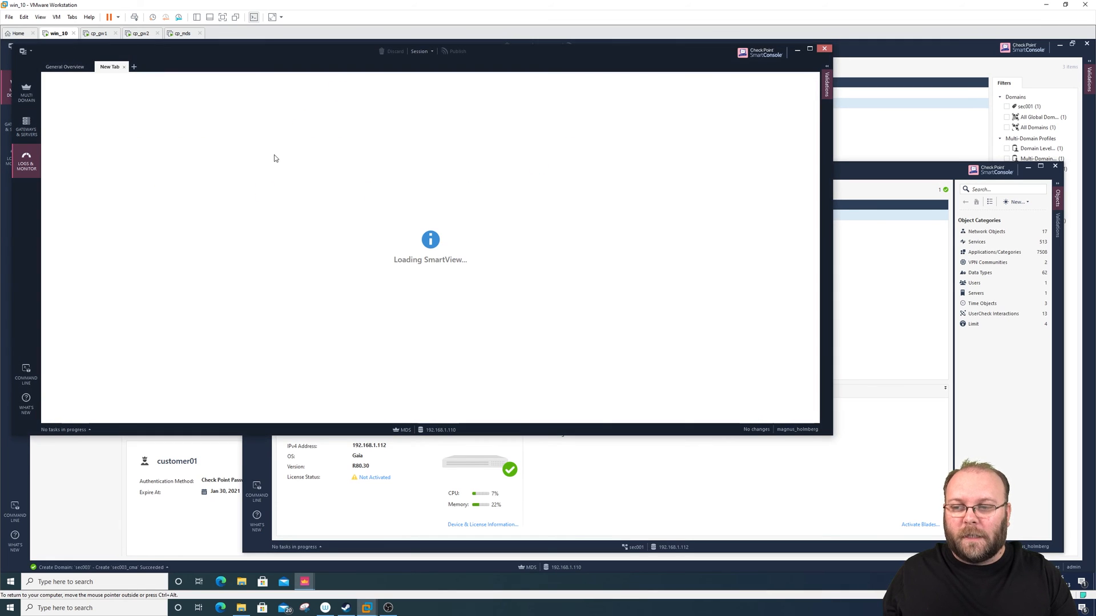
left_click(135, 67)
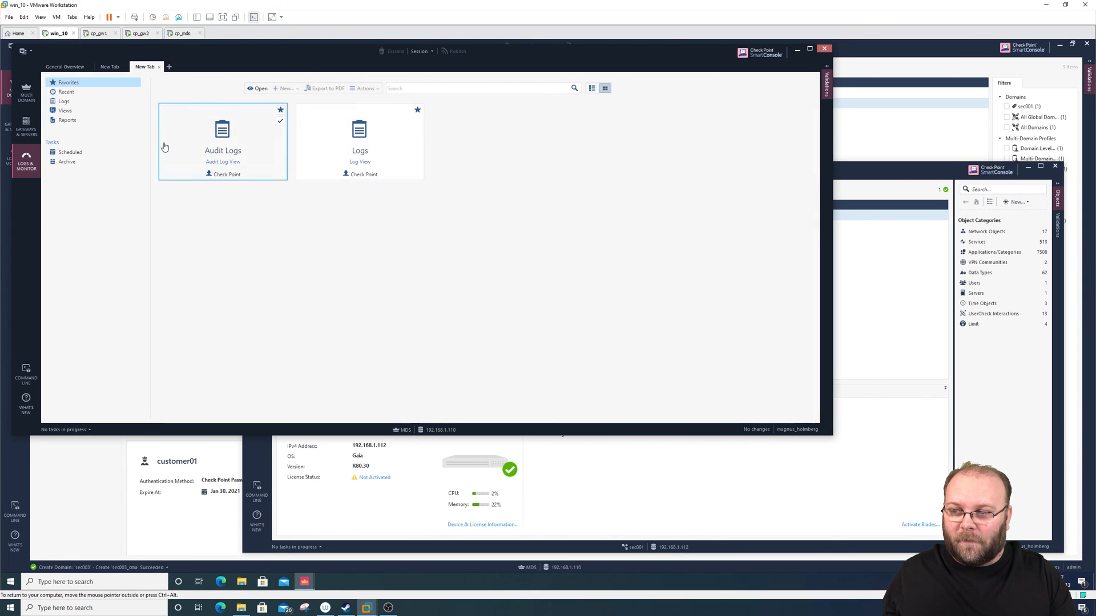
double_click(366, 149)
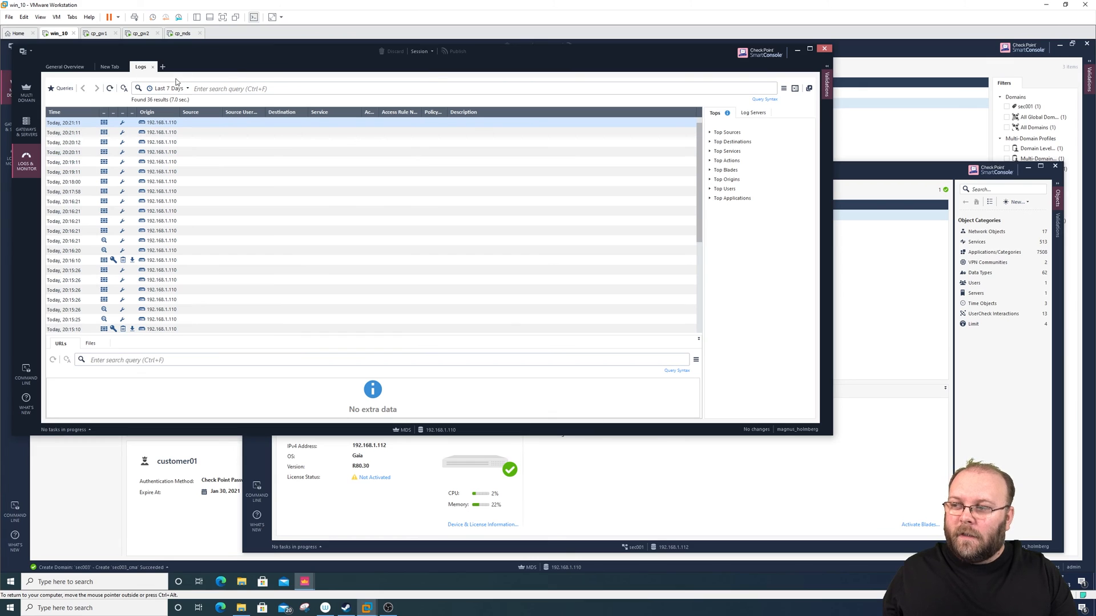
left_click(810, 48)
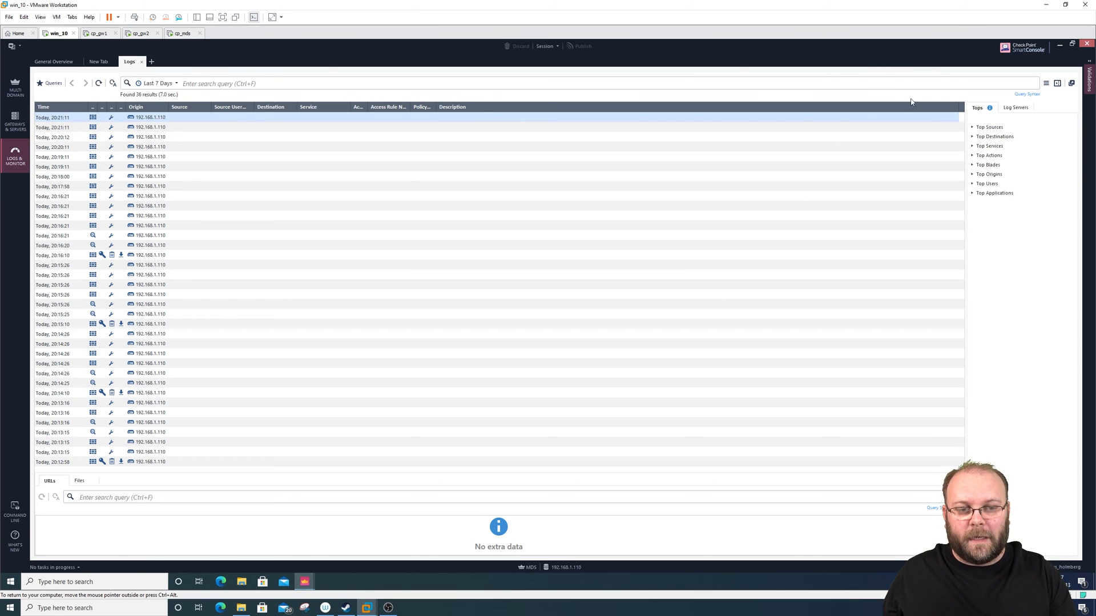
left_click(1012, 108)
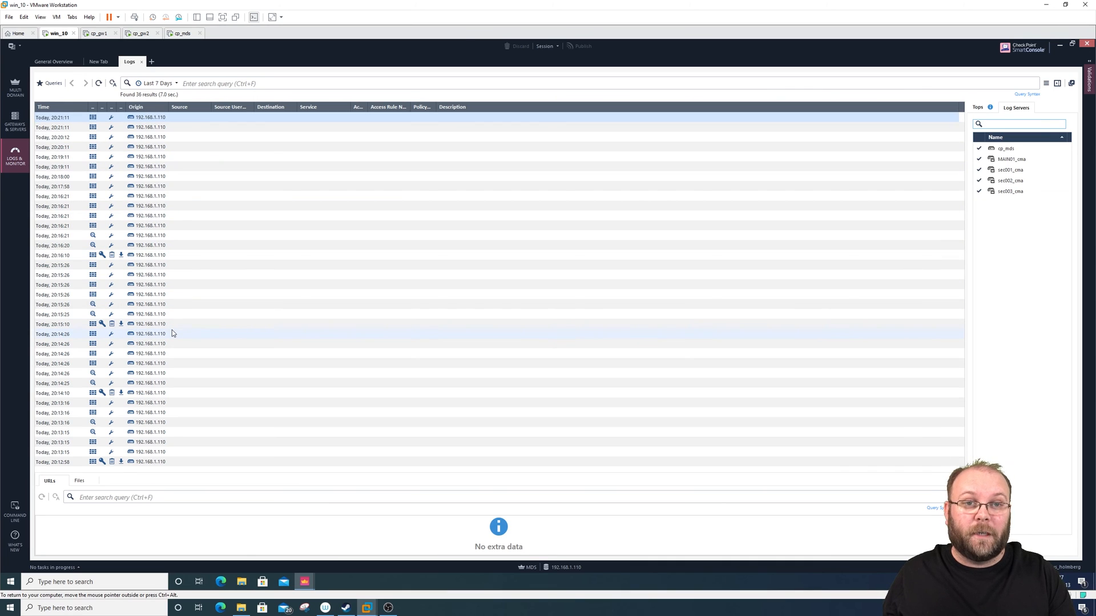
- Return to the MDS domain list, select sec001 and bring the sec001 SmartConsole window to the front
left_click(15, 87)
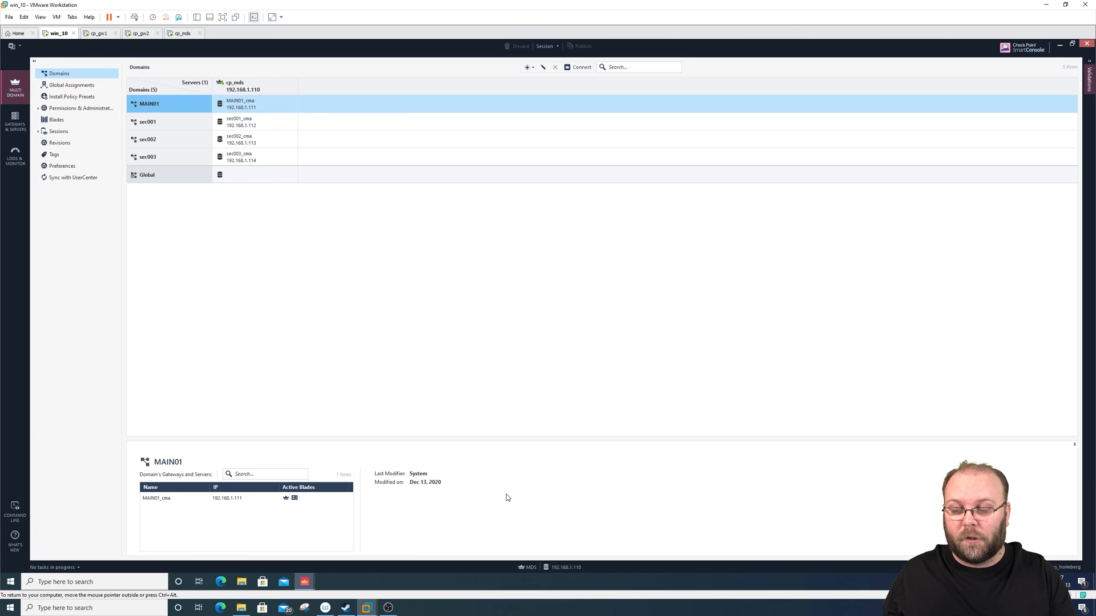
mouse_move(307, 580)
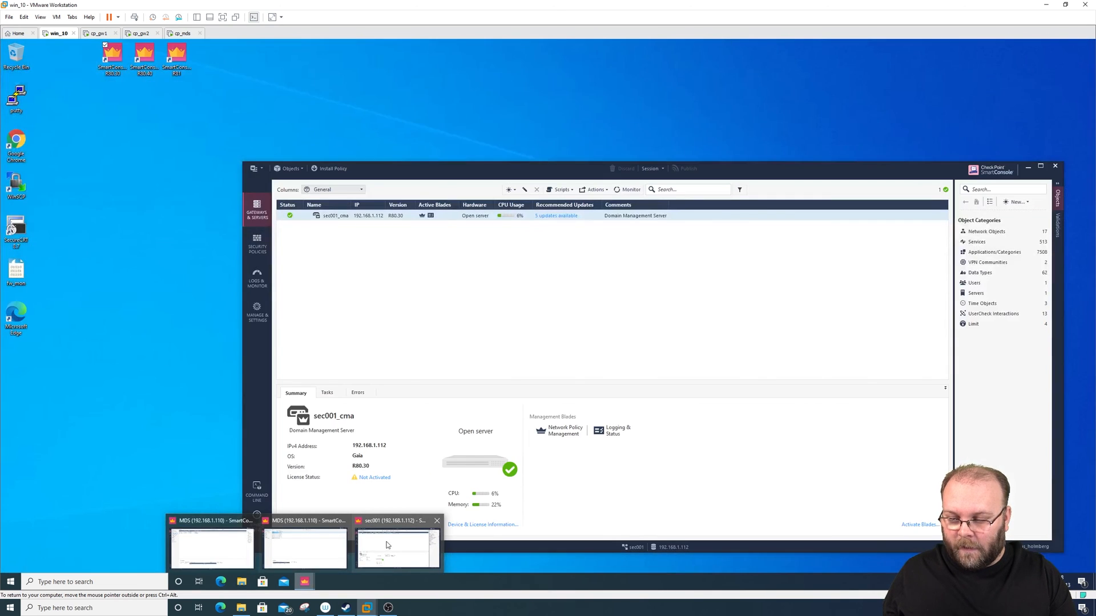
left_click(360, 554)
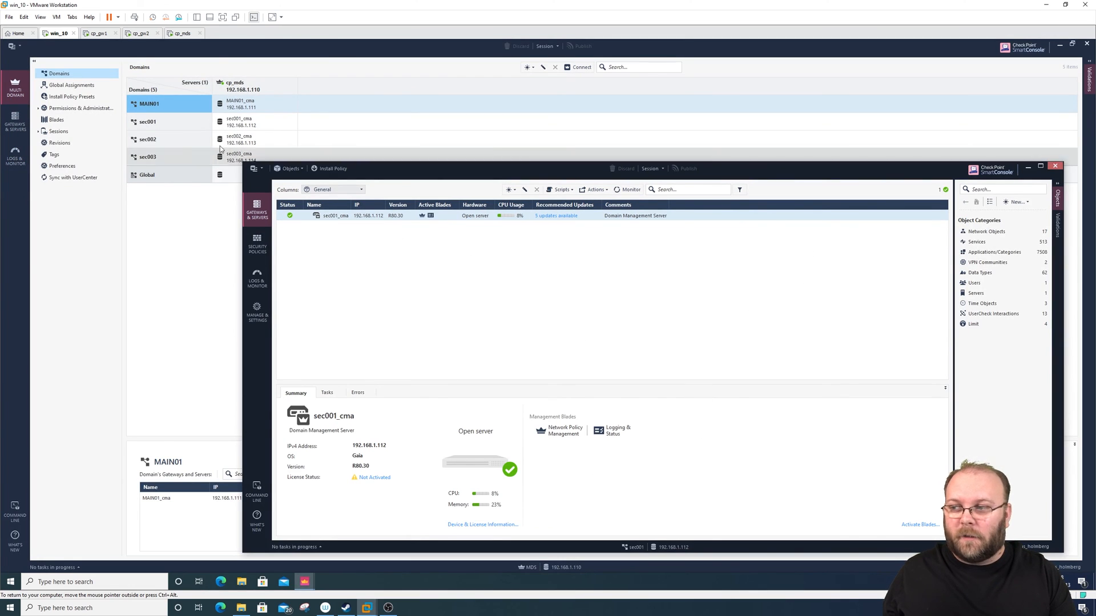
left_click(169, 128)
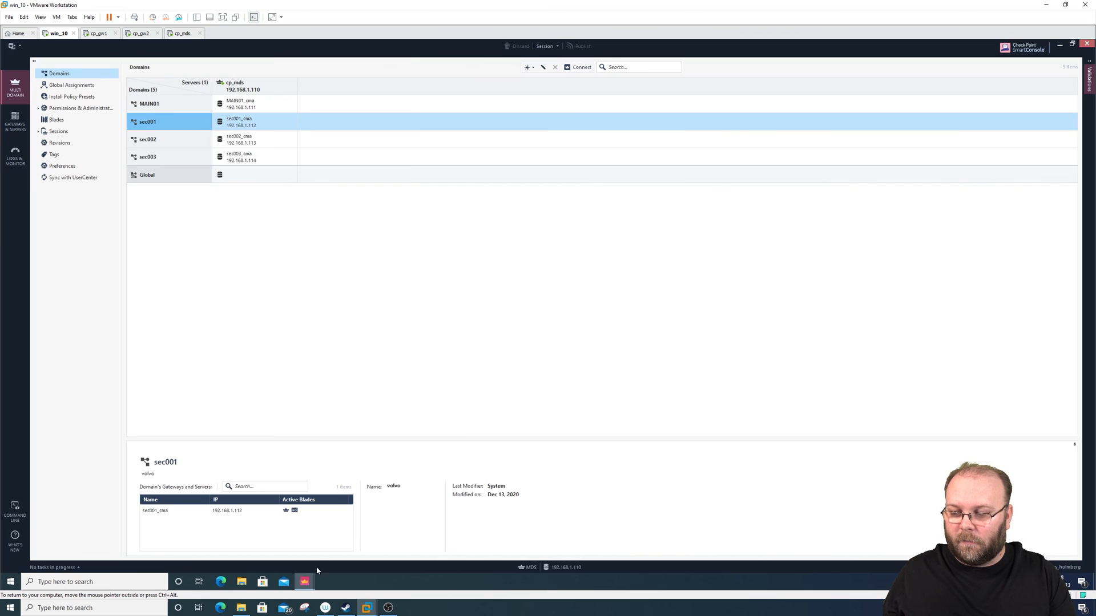
mouse_move(306, 579)
left_click(403, 533)
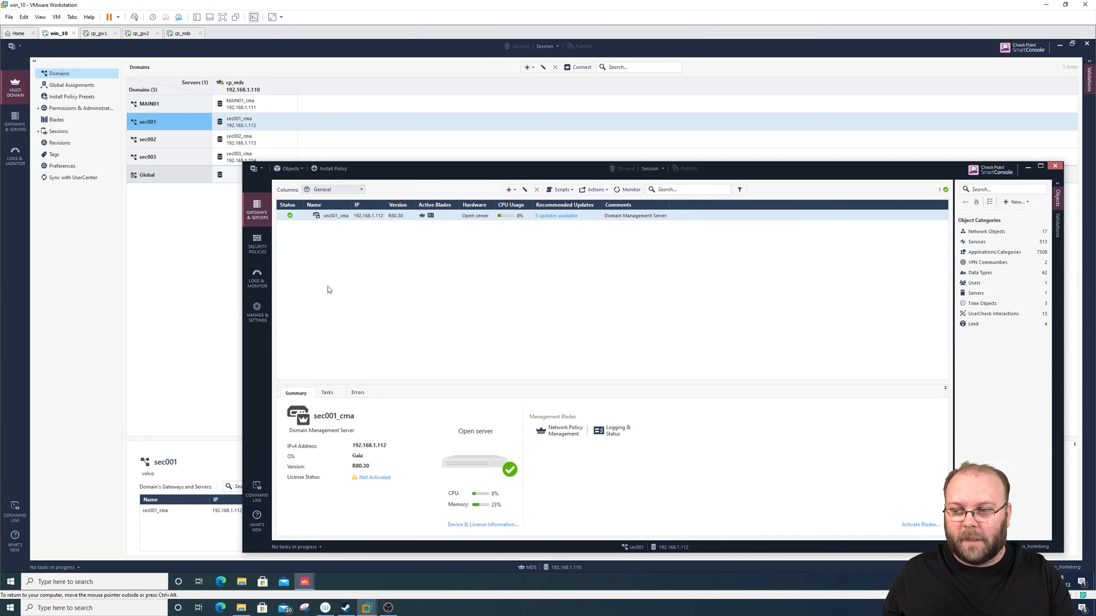
- Look at the security policies and the log views of sec001, and move its window higher on the desktop
left_click(258, 243)
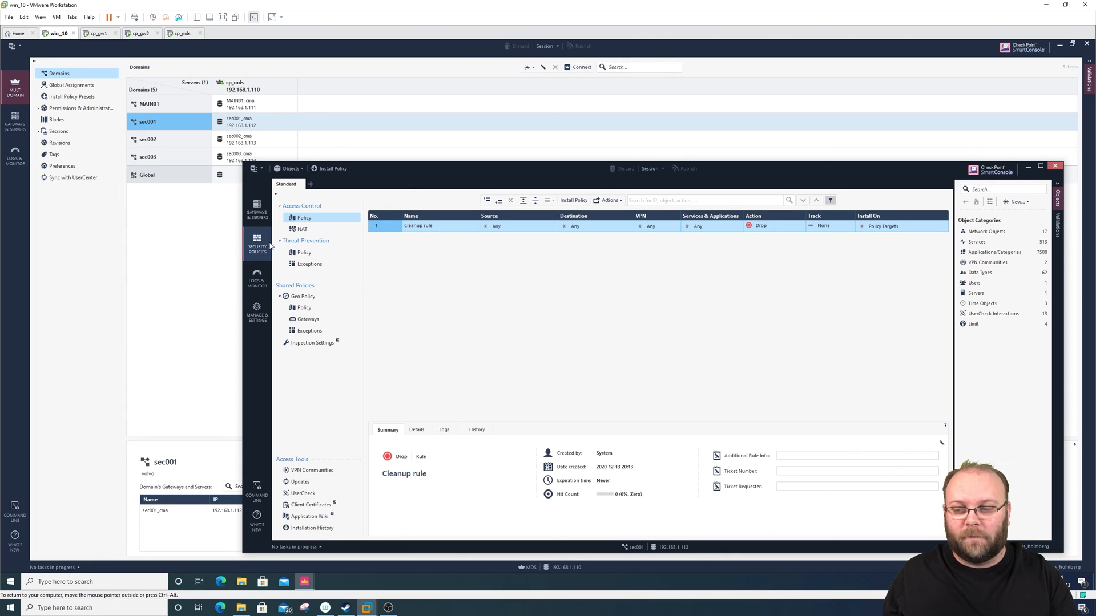
left_click(260, 279)
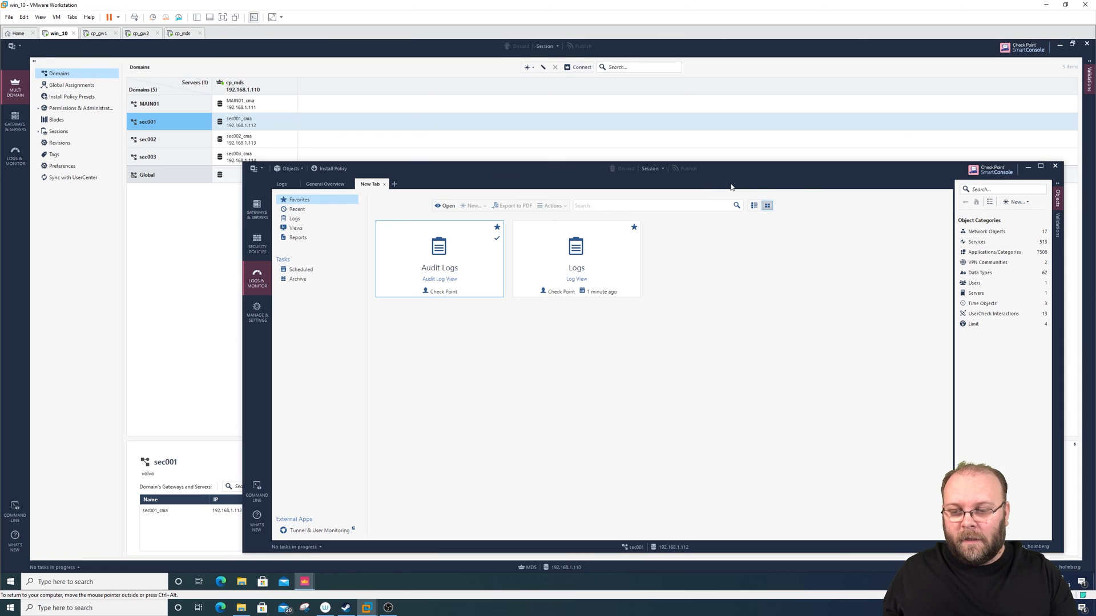
left_click_drag(820, 169, 841, 63)
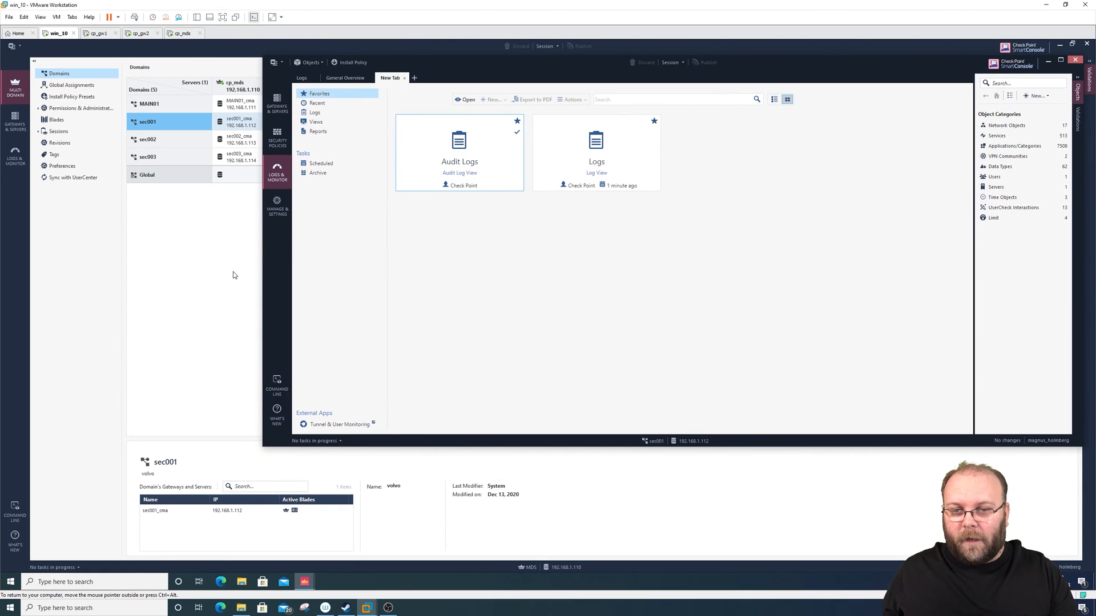
- In the MDS console, list the administrators and view the permission details of customer01
left_click(38, 109)
left_click(65, 121)
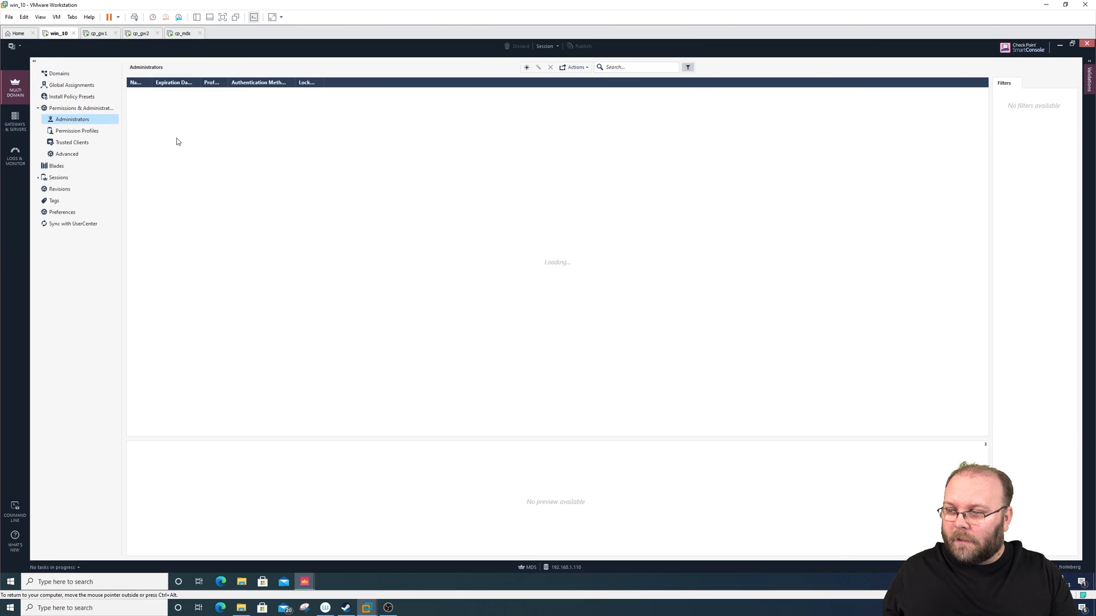
left_click(157, 105)
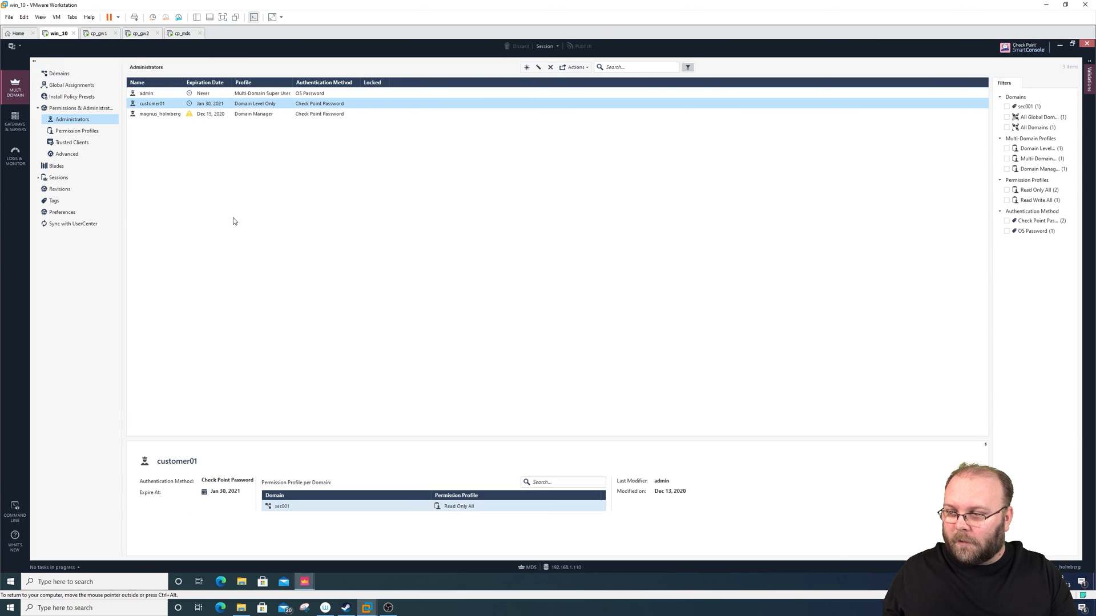
- Open another SmartConsole instance and fill in the login with username customer01 and the account password
right_click(308, 582)
left_click(318, 534)
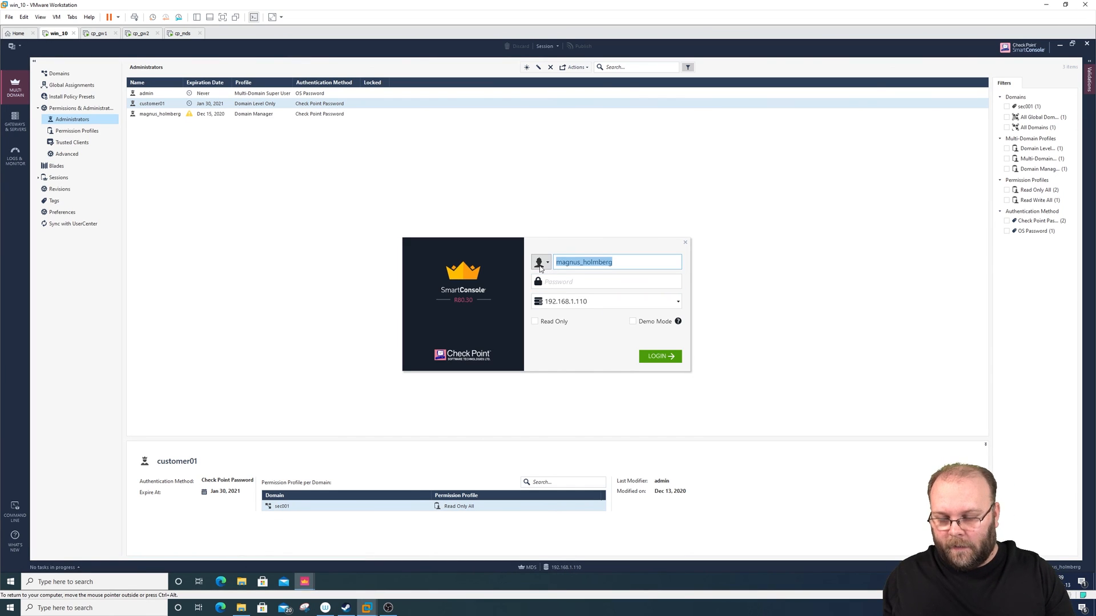
type("custom")
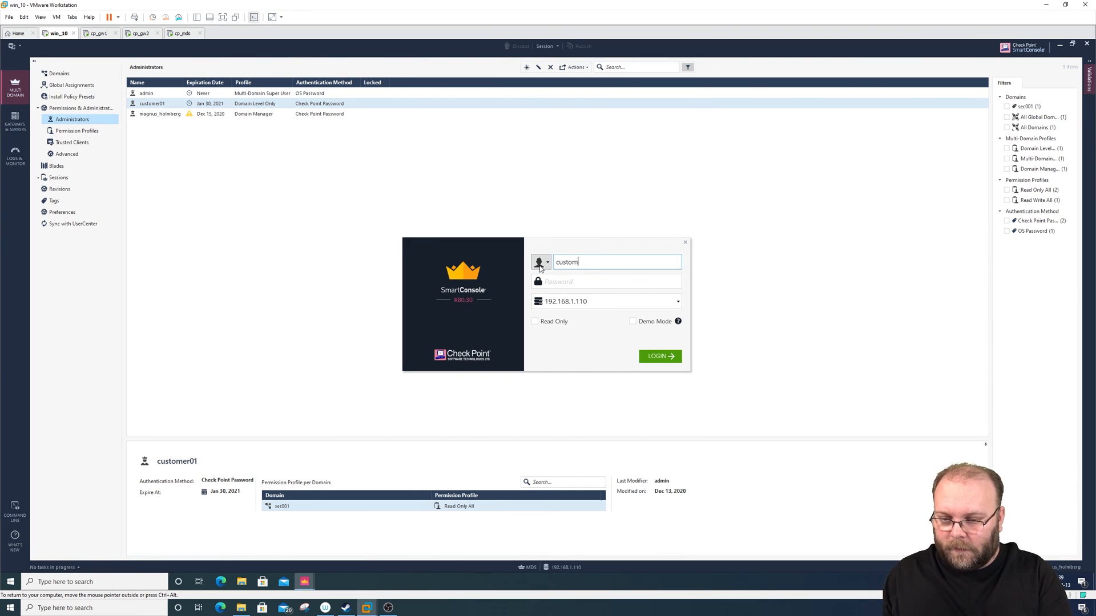
type("er01")
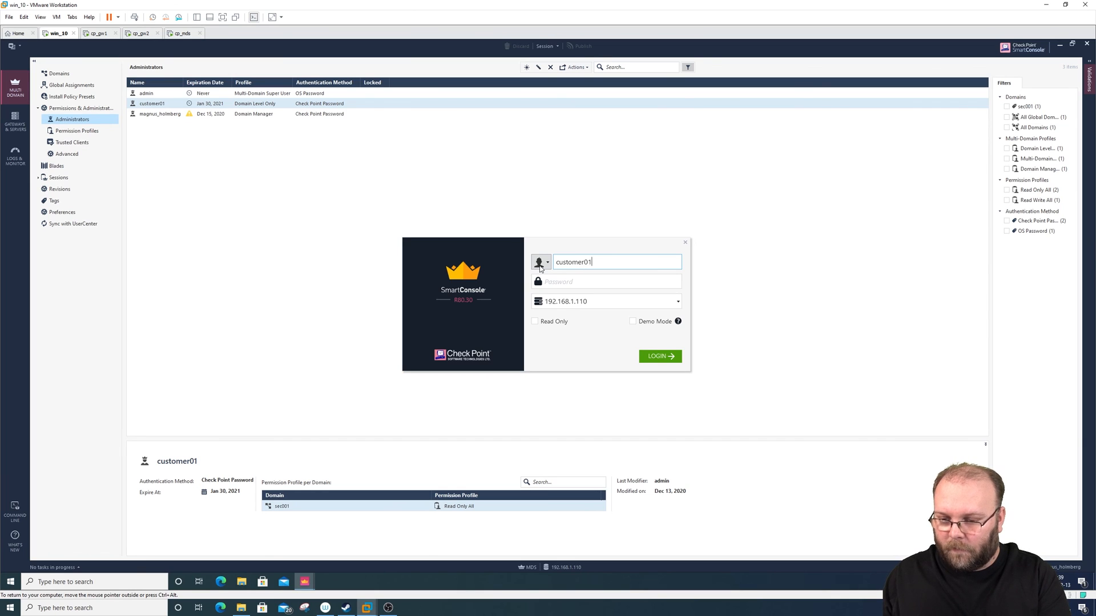
key("Tab")
type("••••••••••")
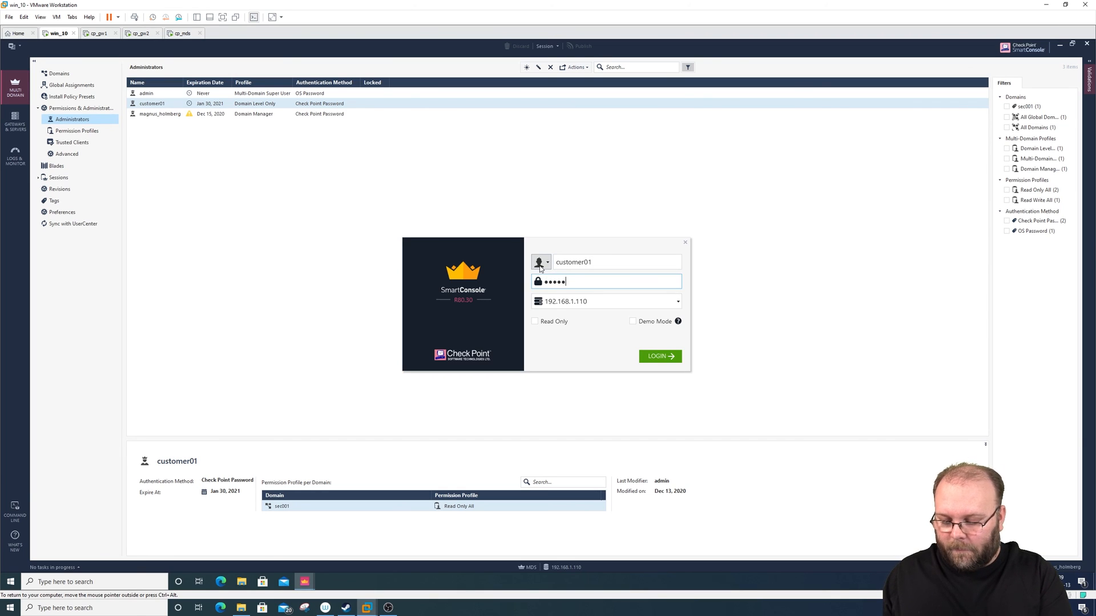
key("Tab")
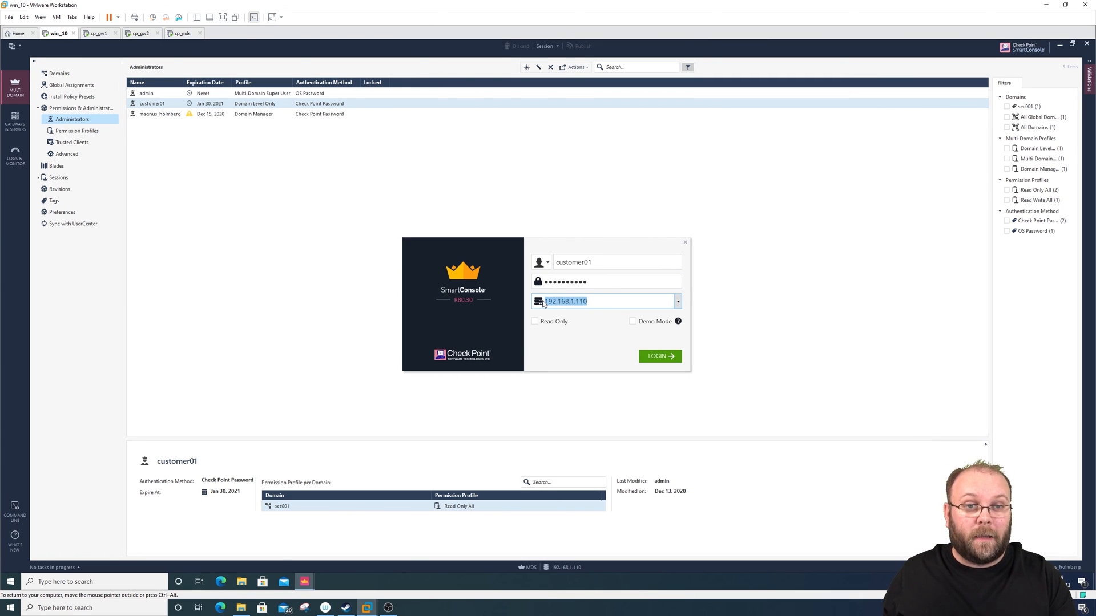
key("Return")
- Look up the management server address of sec001 in the MDS domain list
left_click(71, 74)
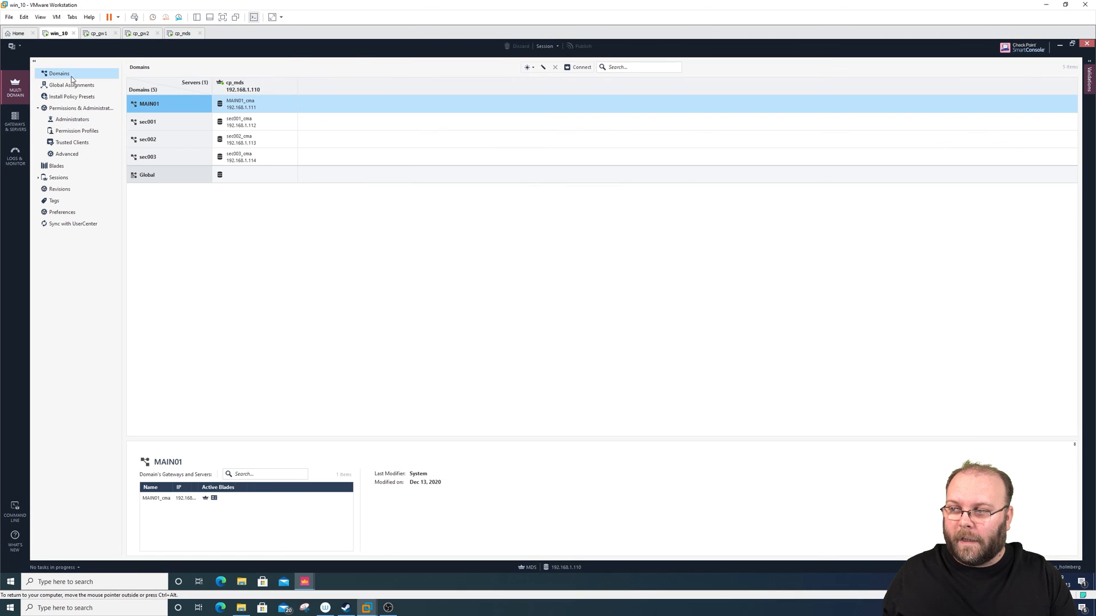
left_click(189, 126)
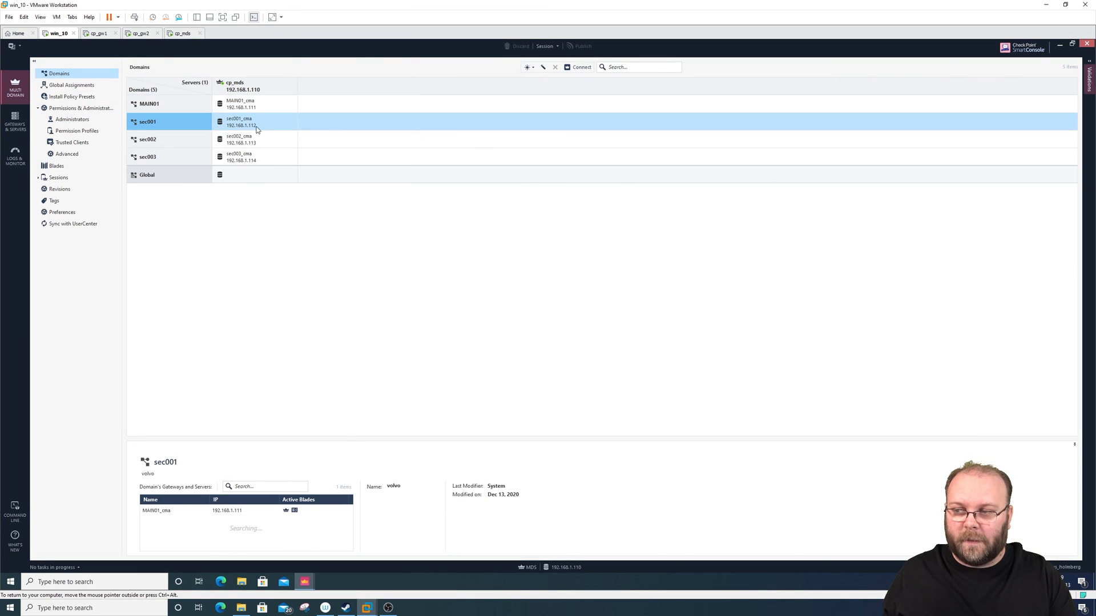
- Return to the SmartConsole login for customer01, set the server address to 192.168.1.112 and log in
mouse_move(305, 582)
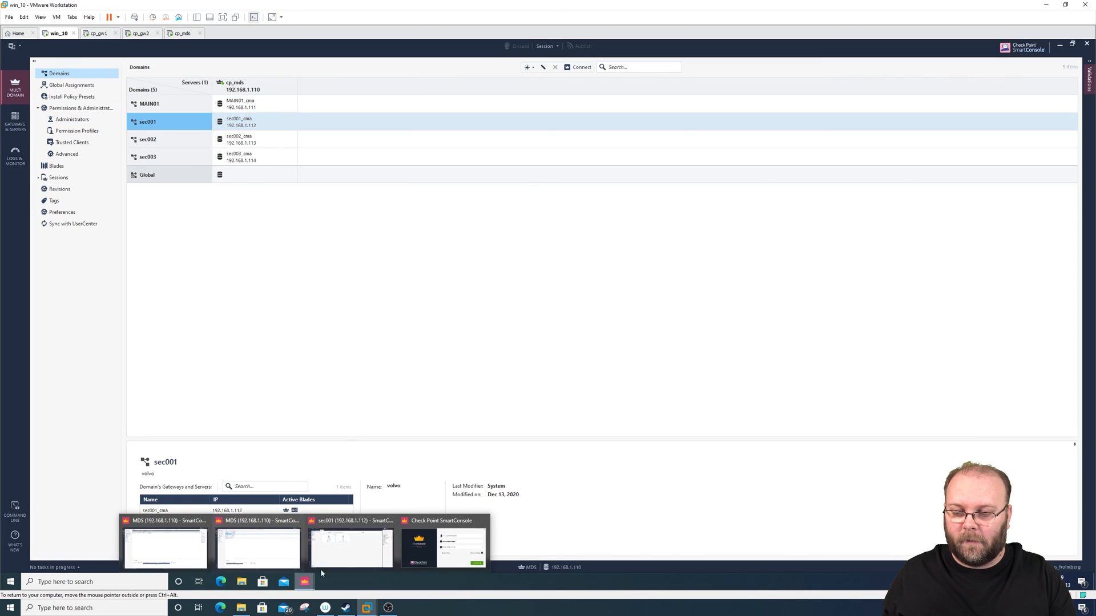
left_click(443, 542)
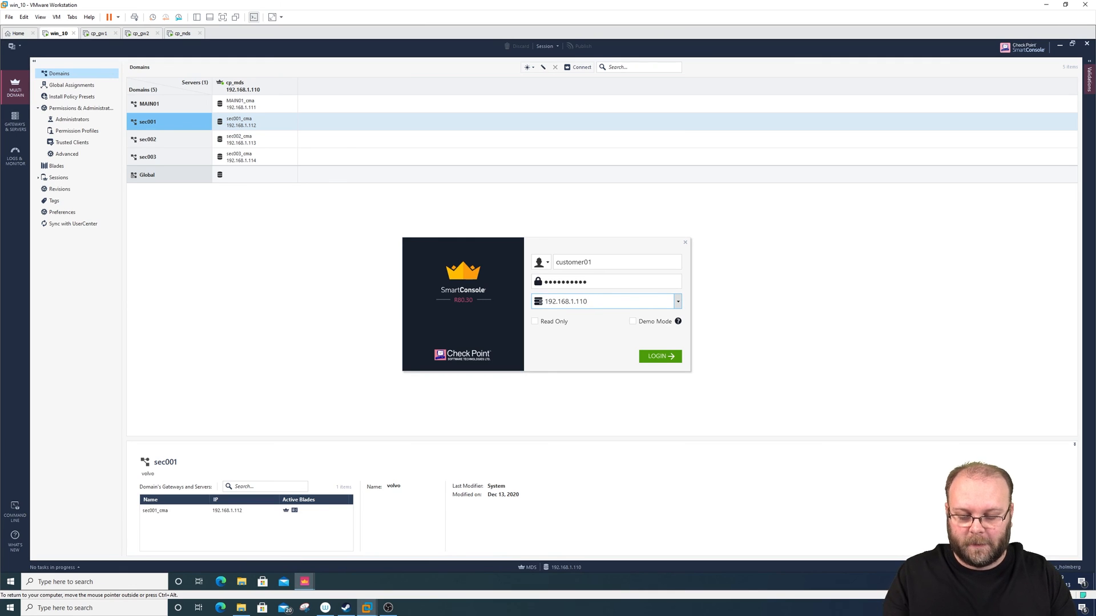
type("2")
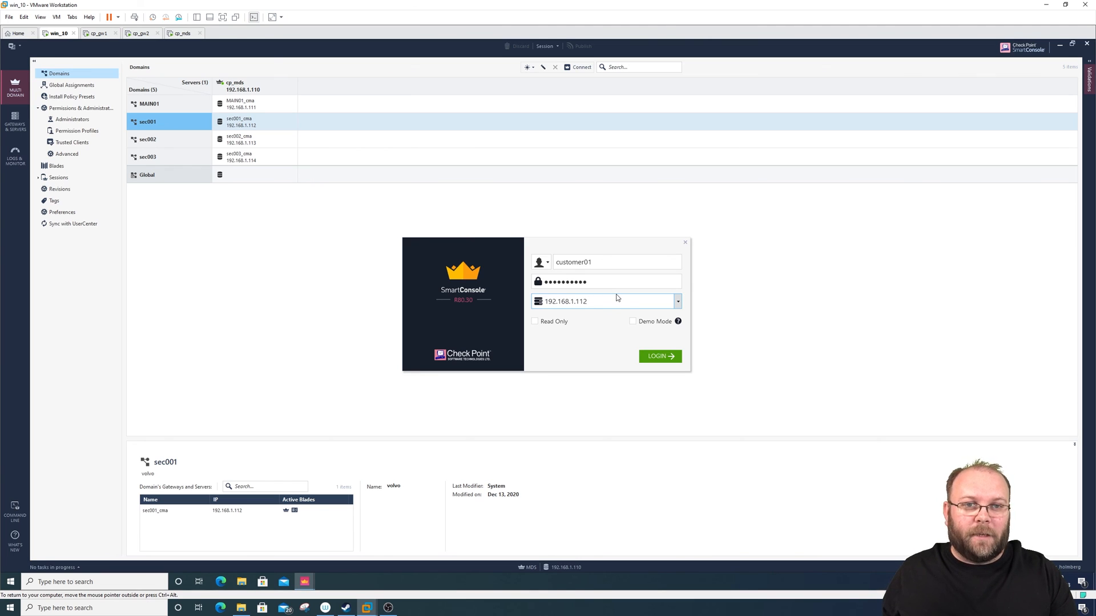
left_click(649, 356)
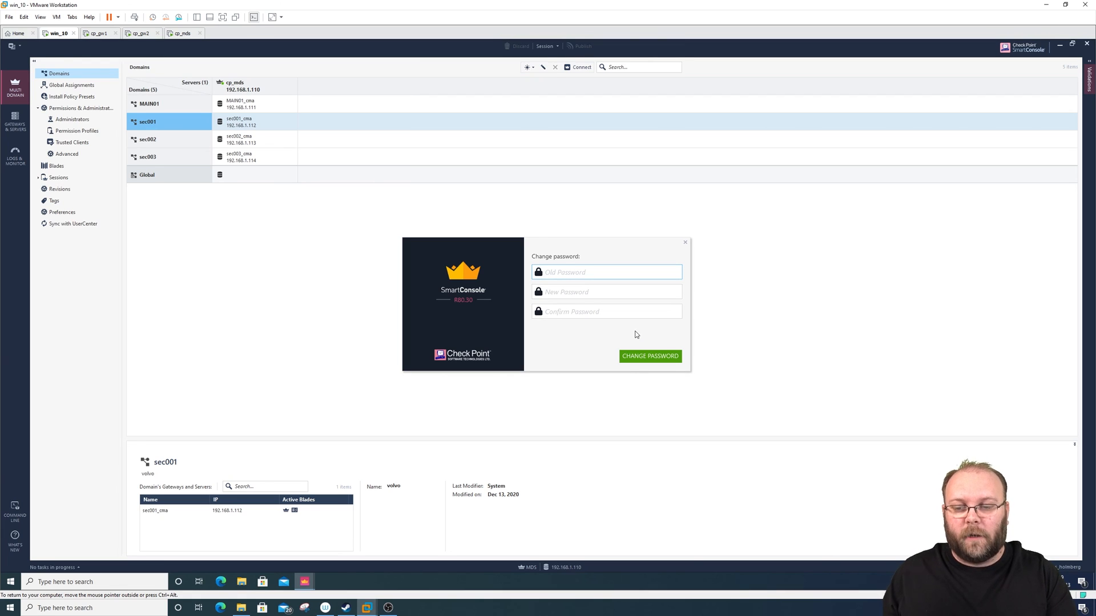
- Change customer01's password by entering the old password, the new password and its confirmation, and submit the change
type("********")
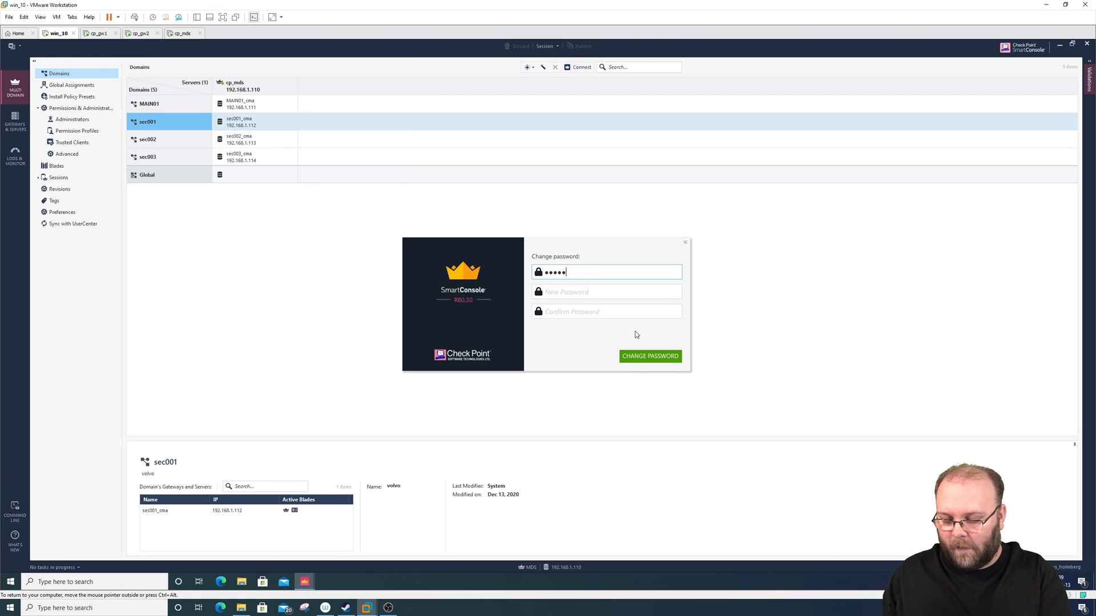
type("**")
key("Tab")
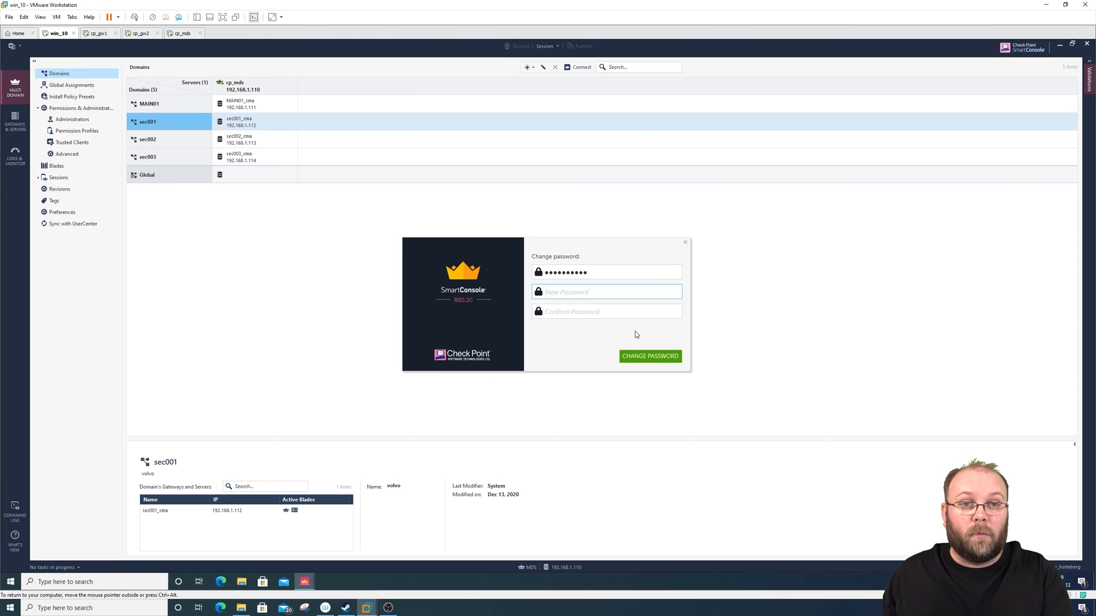
type("********")
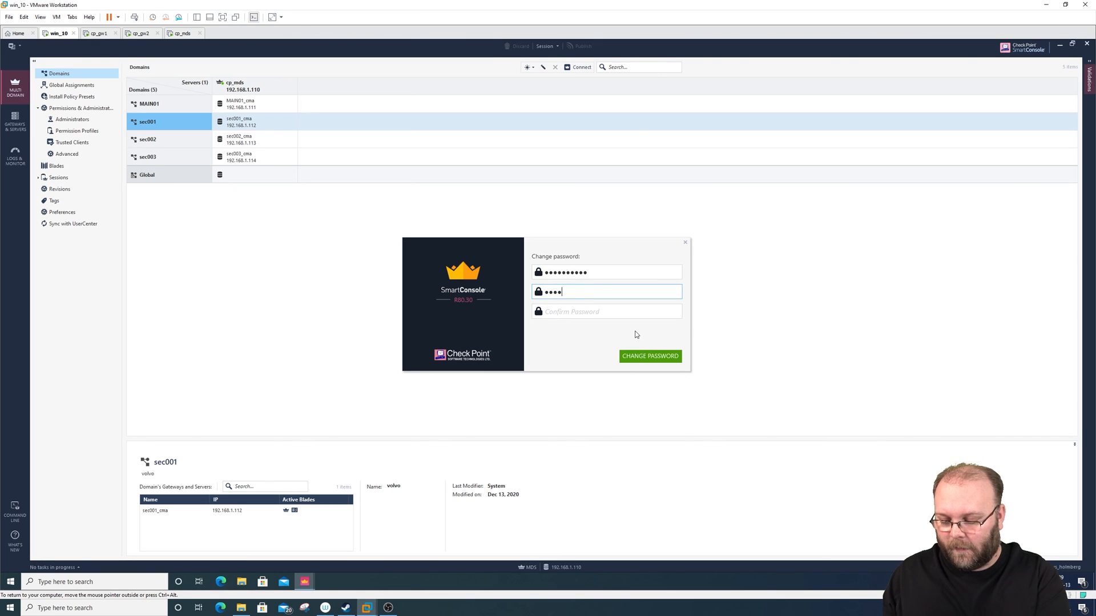
key("Tab")
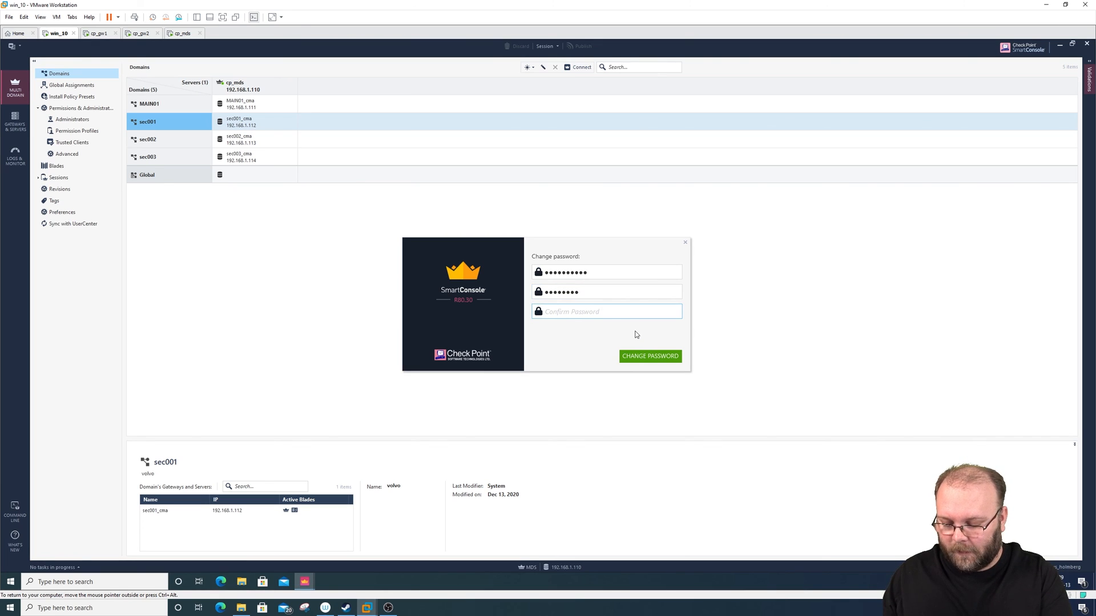
type("********")
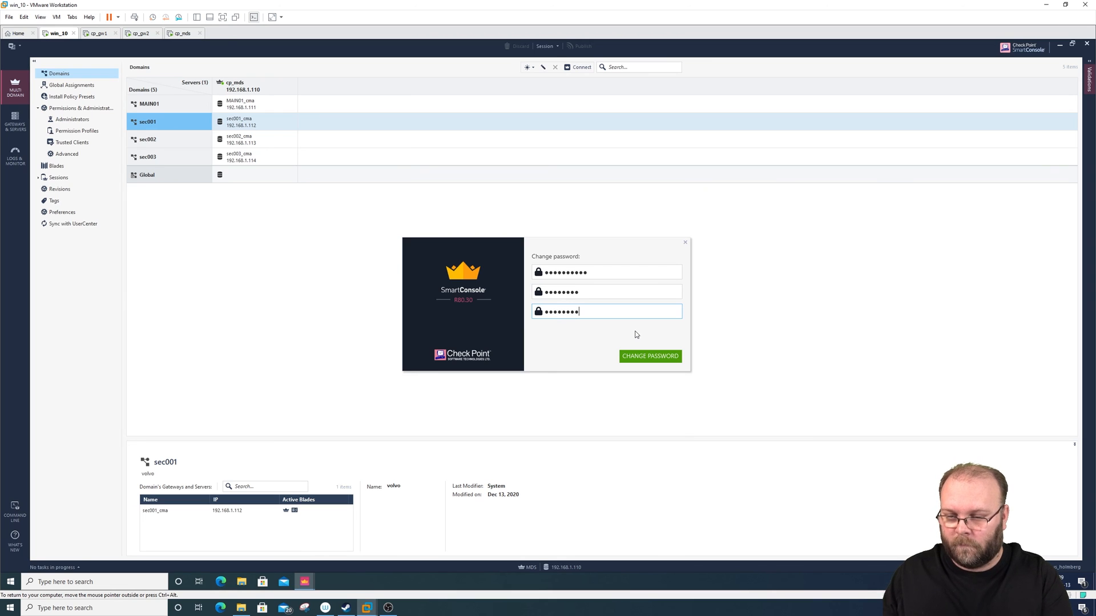
left_click(651, 359)
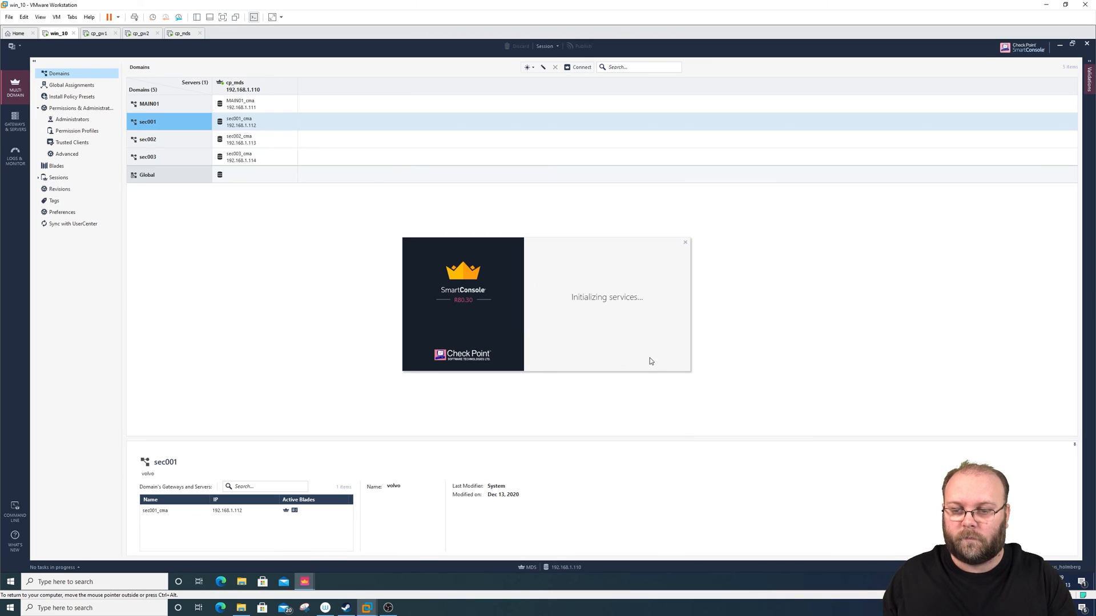